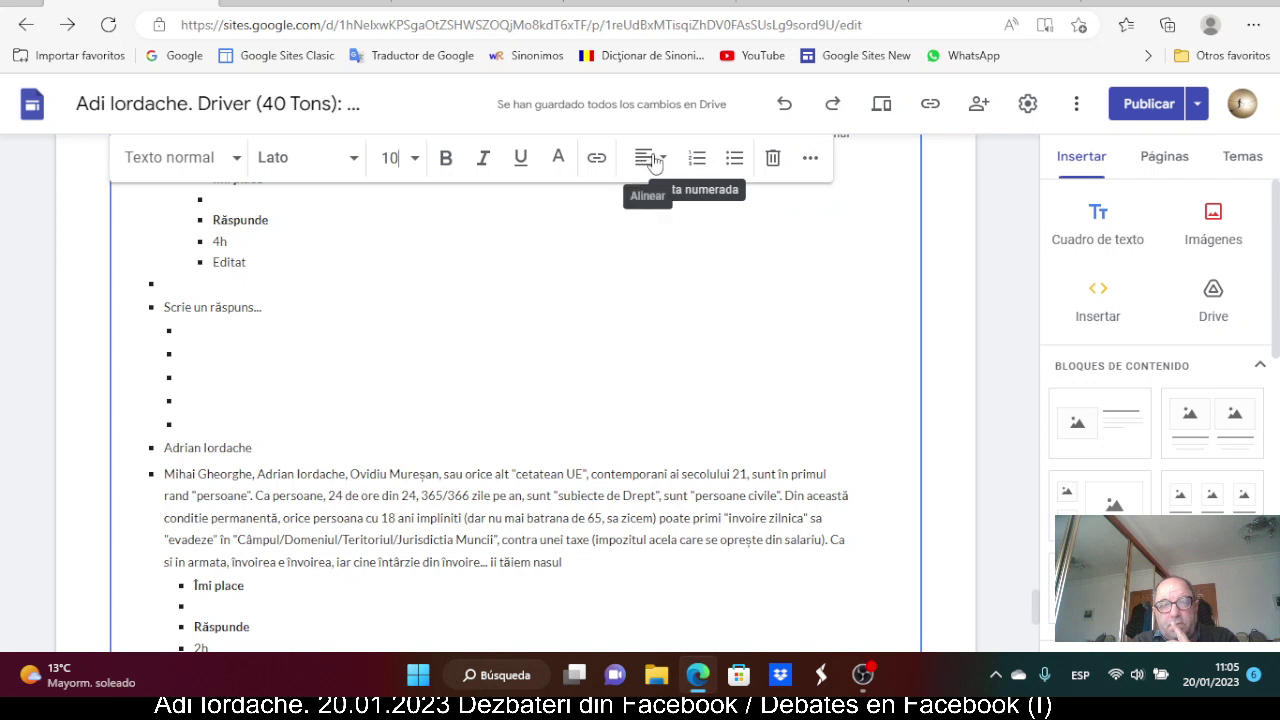
Left-align the selected Facebook comment text and set its custom line spacing to 1
click(651, 158)
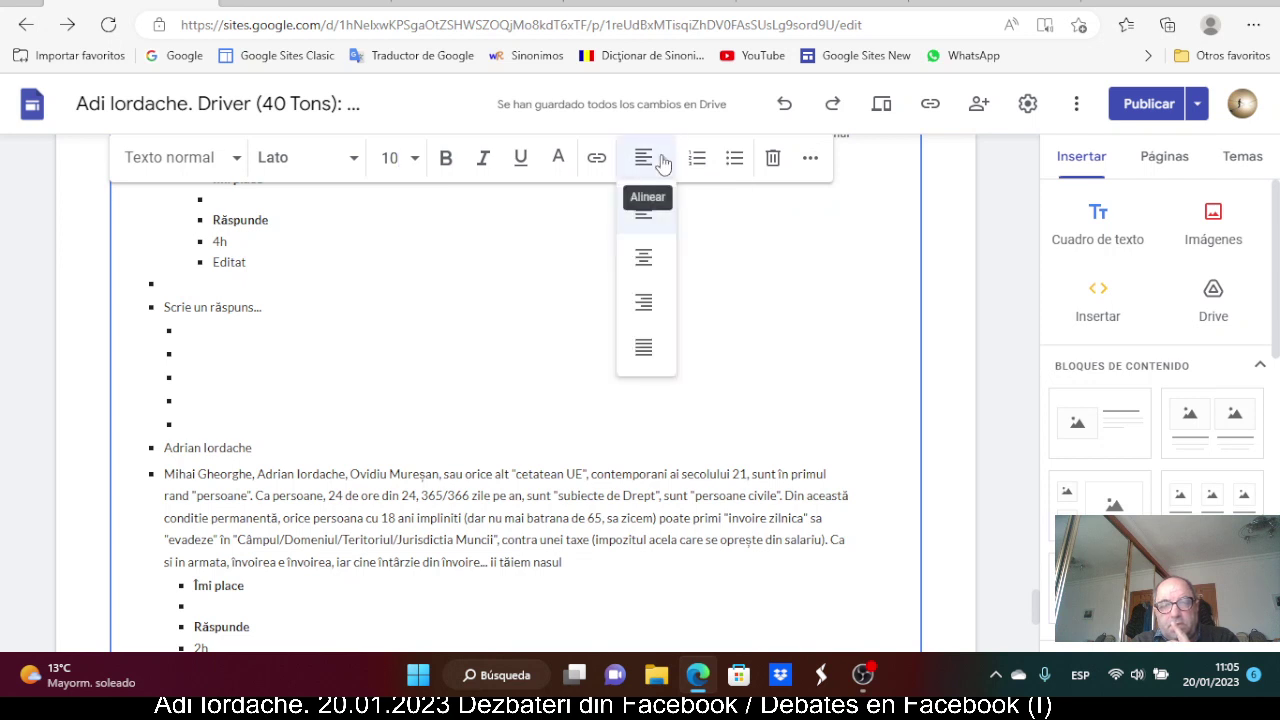
click(646, 210)
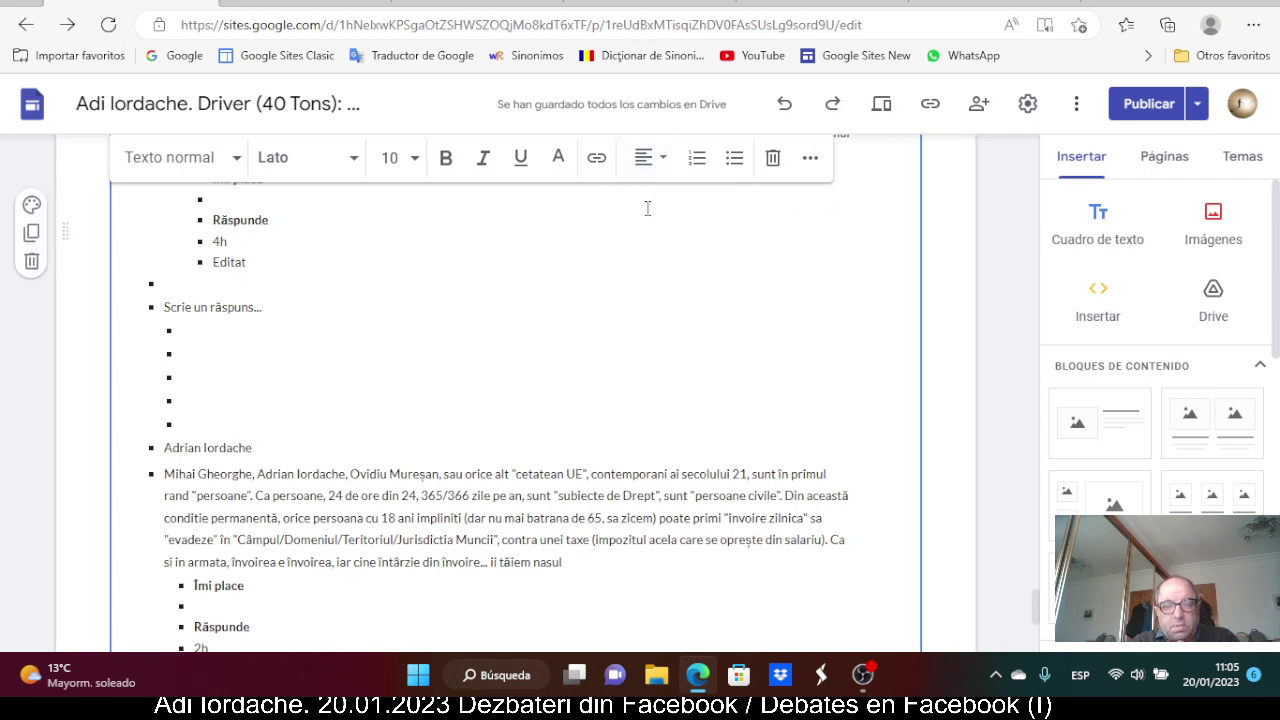
click(815, 165)
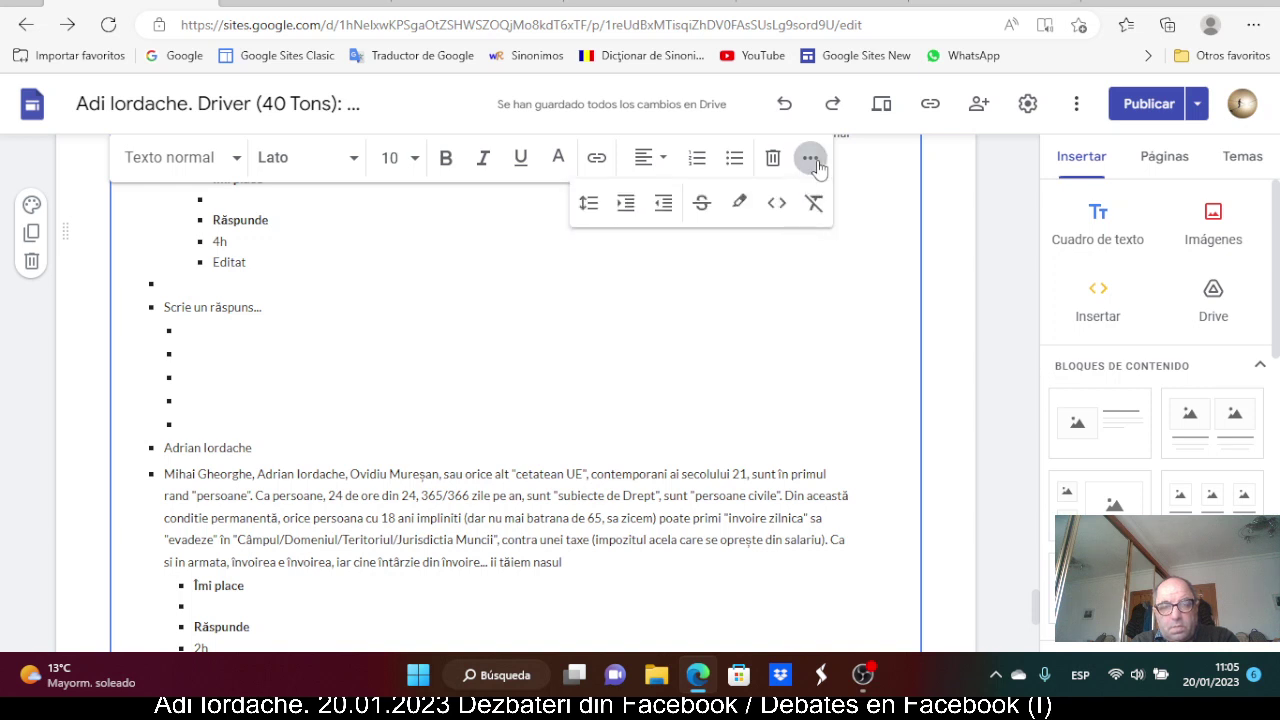
click(590, 206)
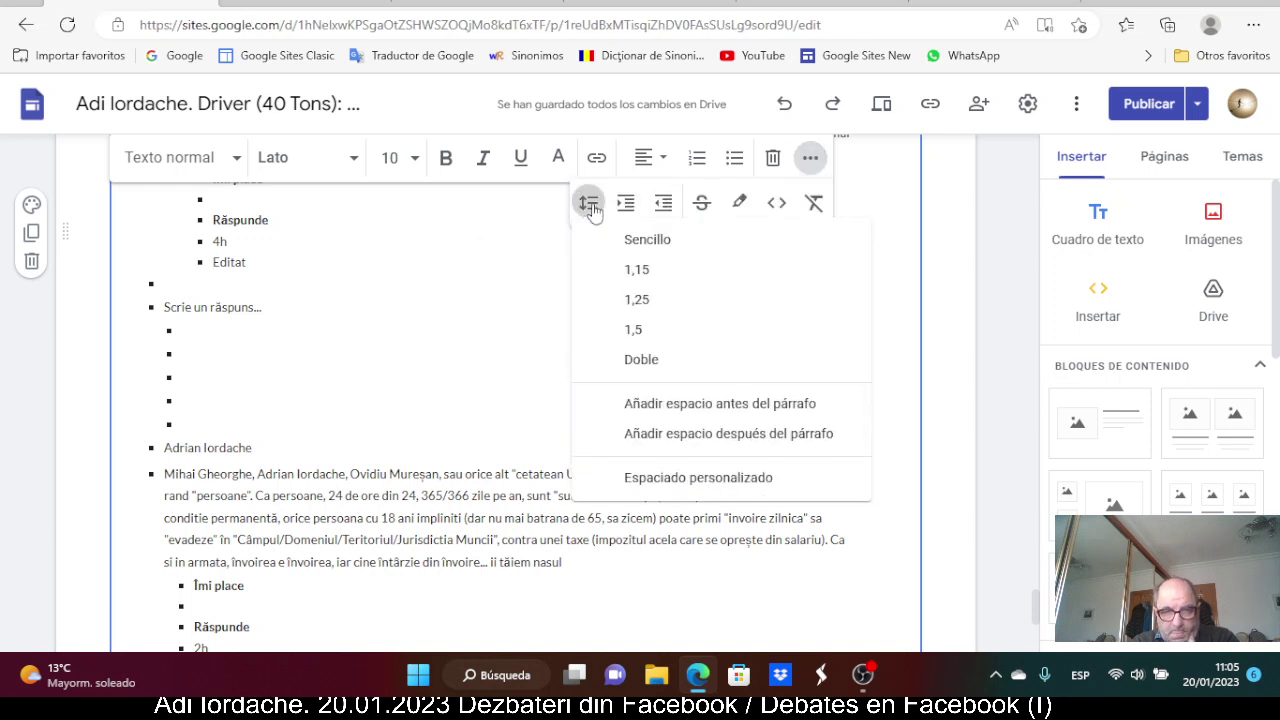
click(708, 480)
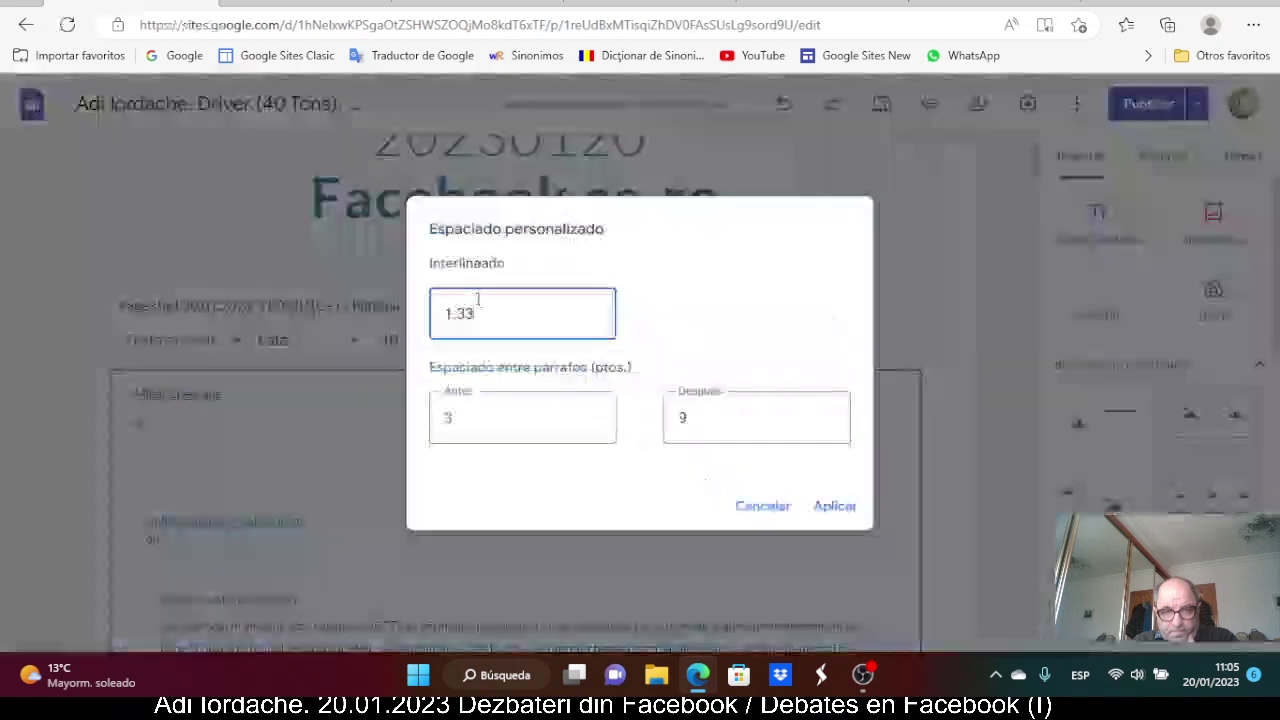
key(BackSpace)
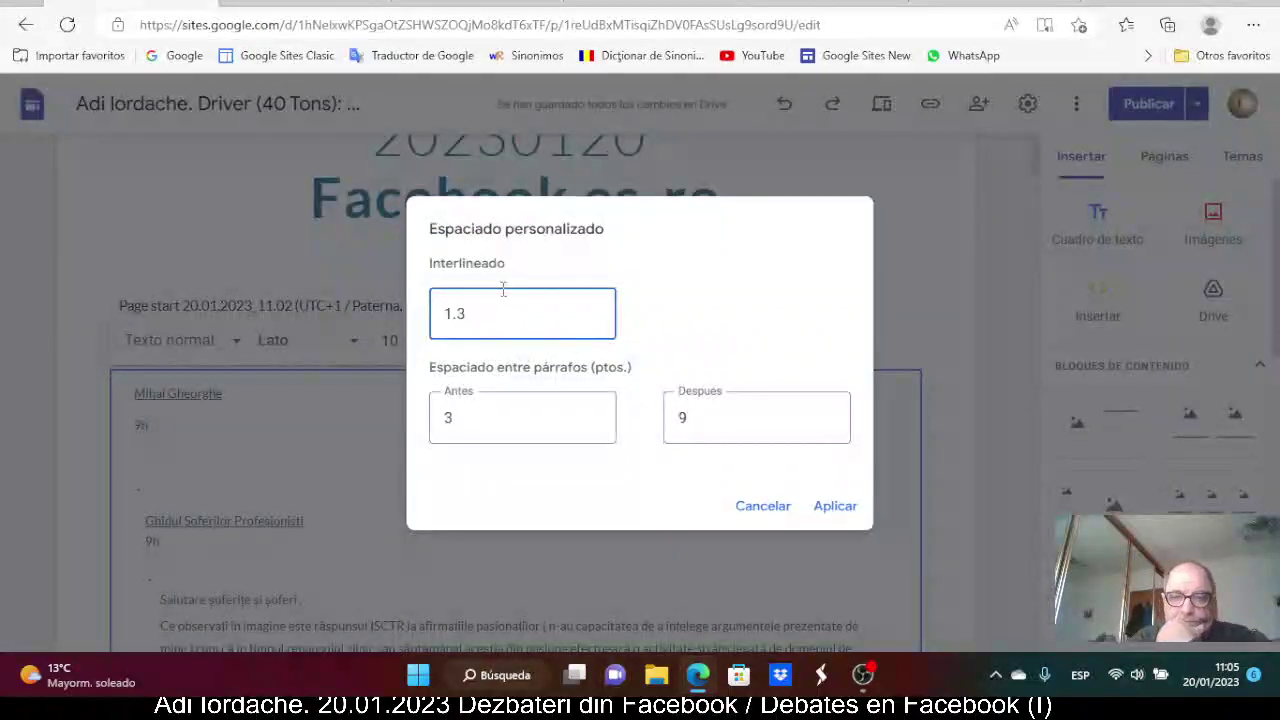
key(BackSpace)
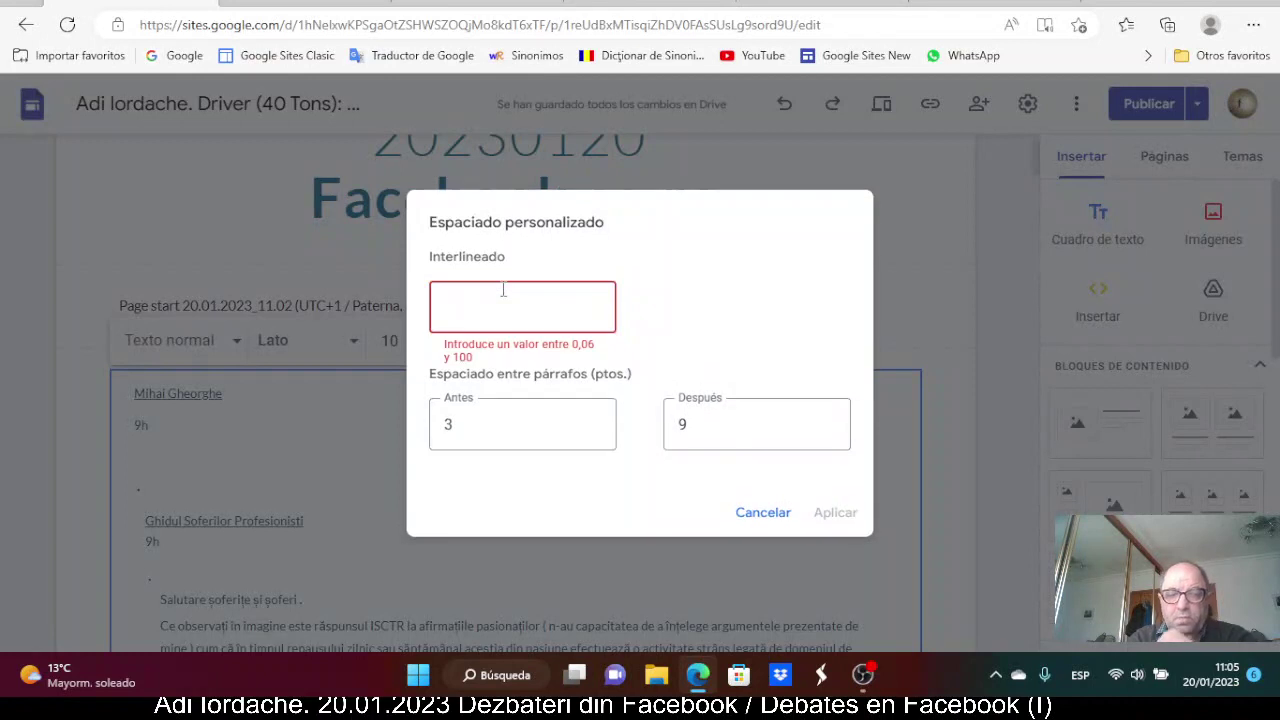
text(5)
key(BackSpace)
text(1)
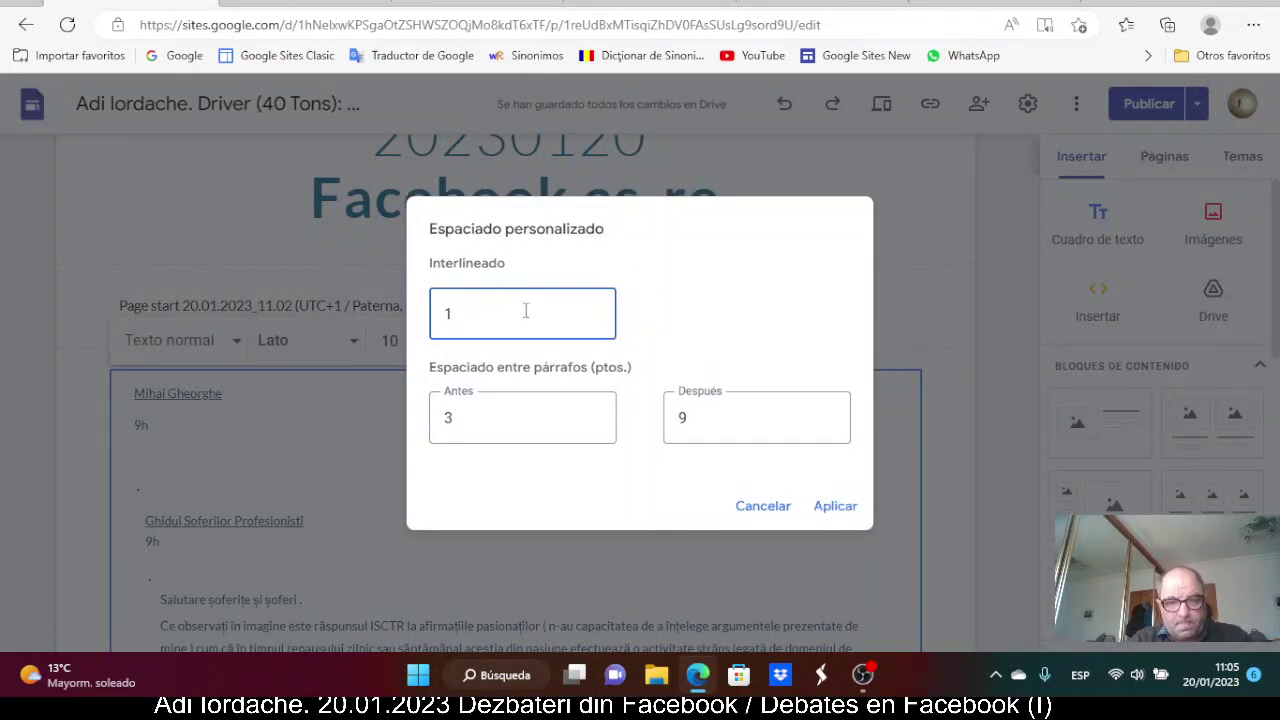
Set the paragraph spacing before and after to 0 points and apply the custom spacing
click(451, 423)
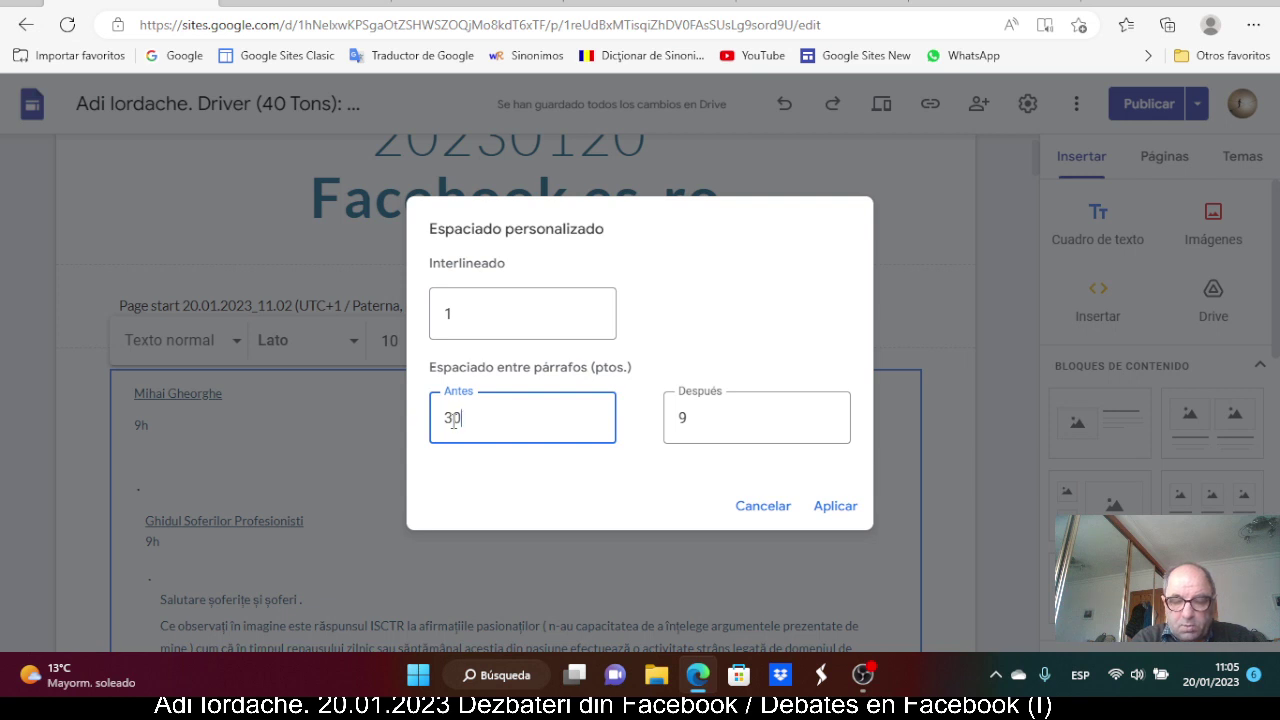
key(BackSpace)
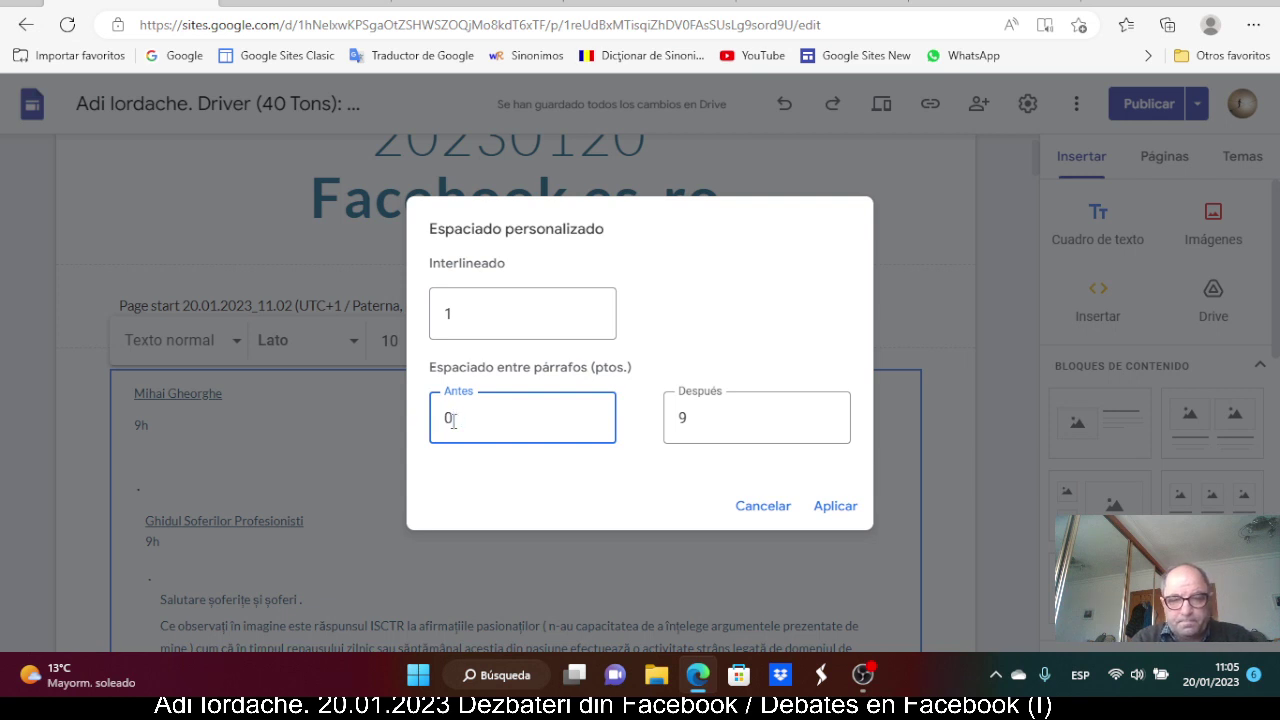
click(685, 418)
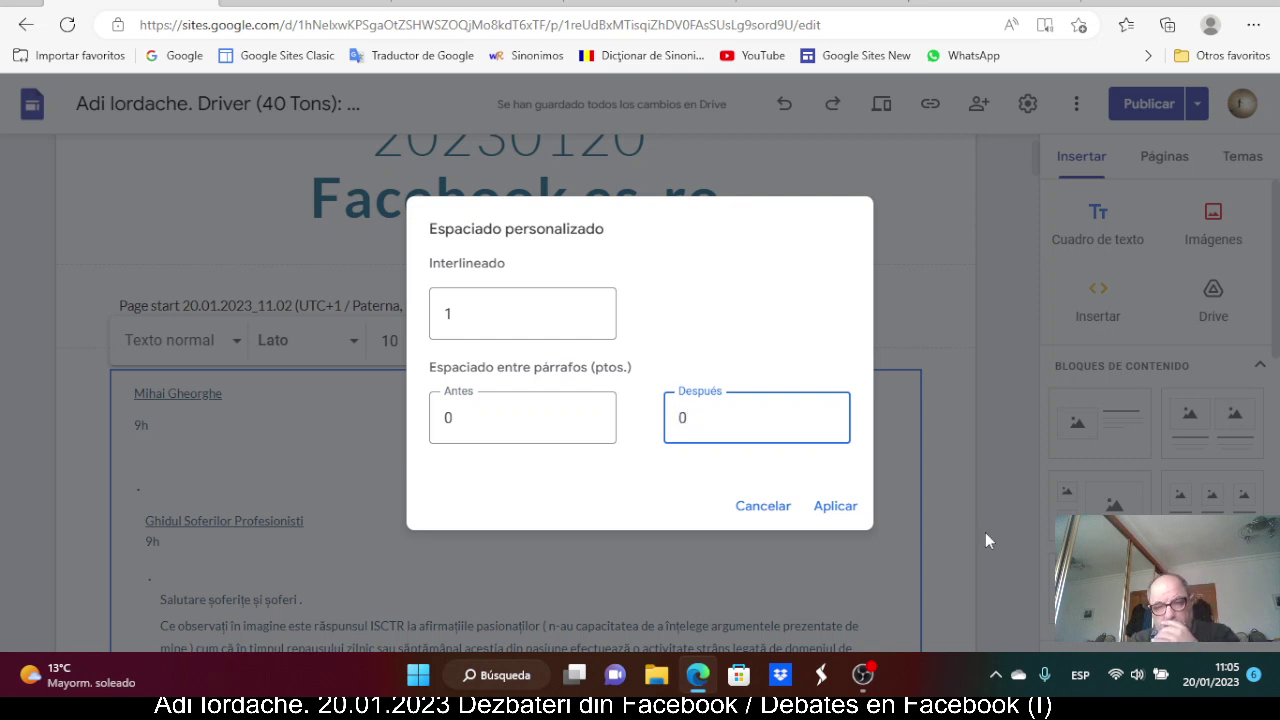
click(842, 510)
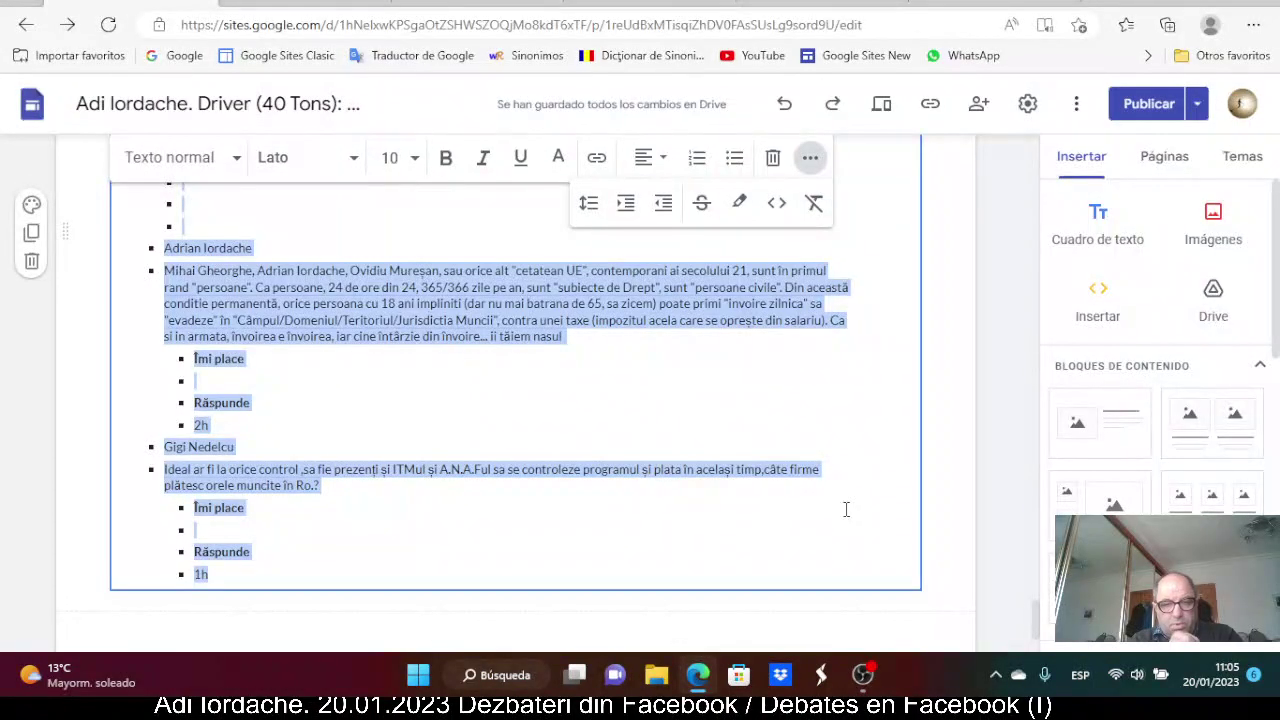
Add two content blocks with two captioned images each below the comment text
click(800, 529)
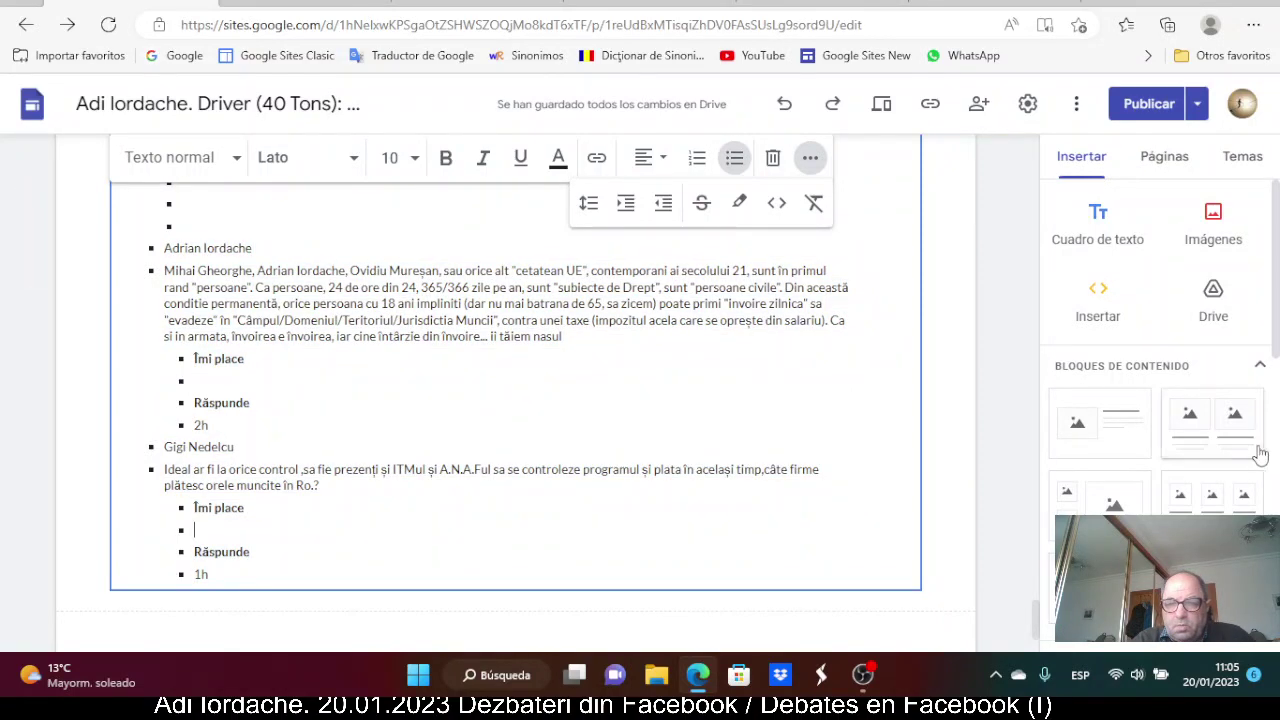
click(1190, 432)
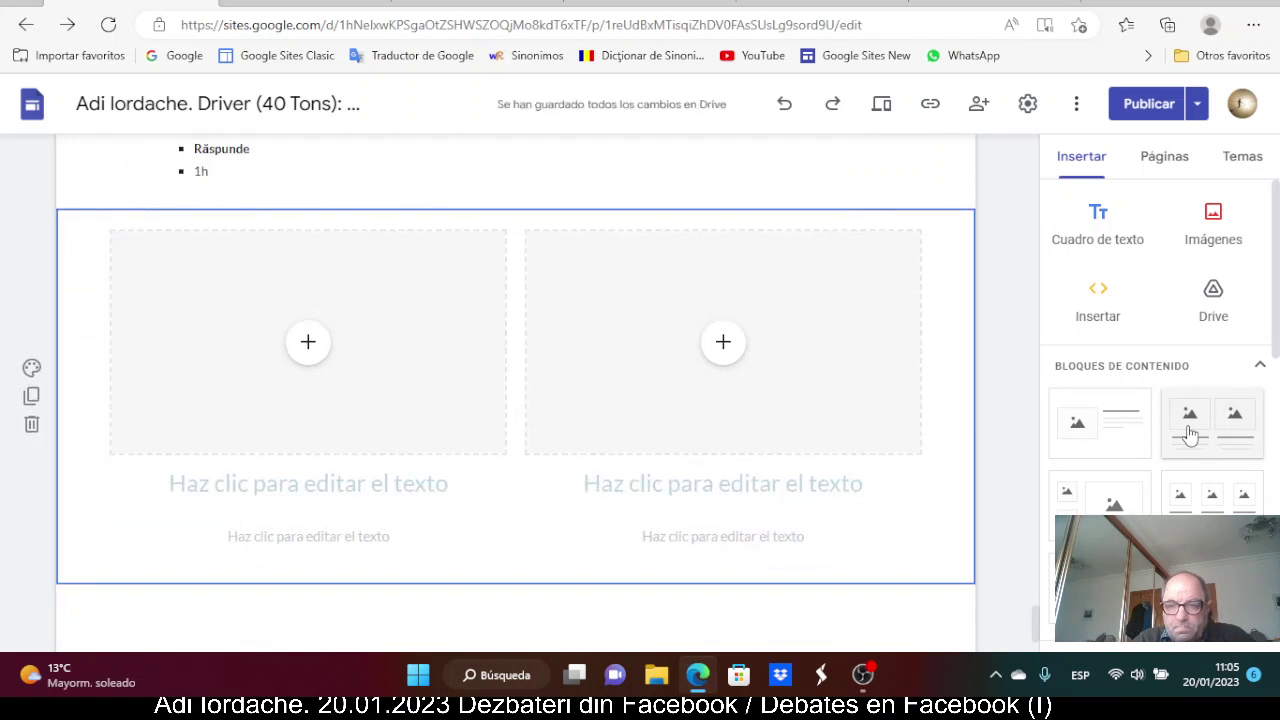
click(1190, 432)
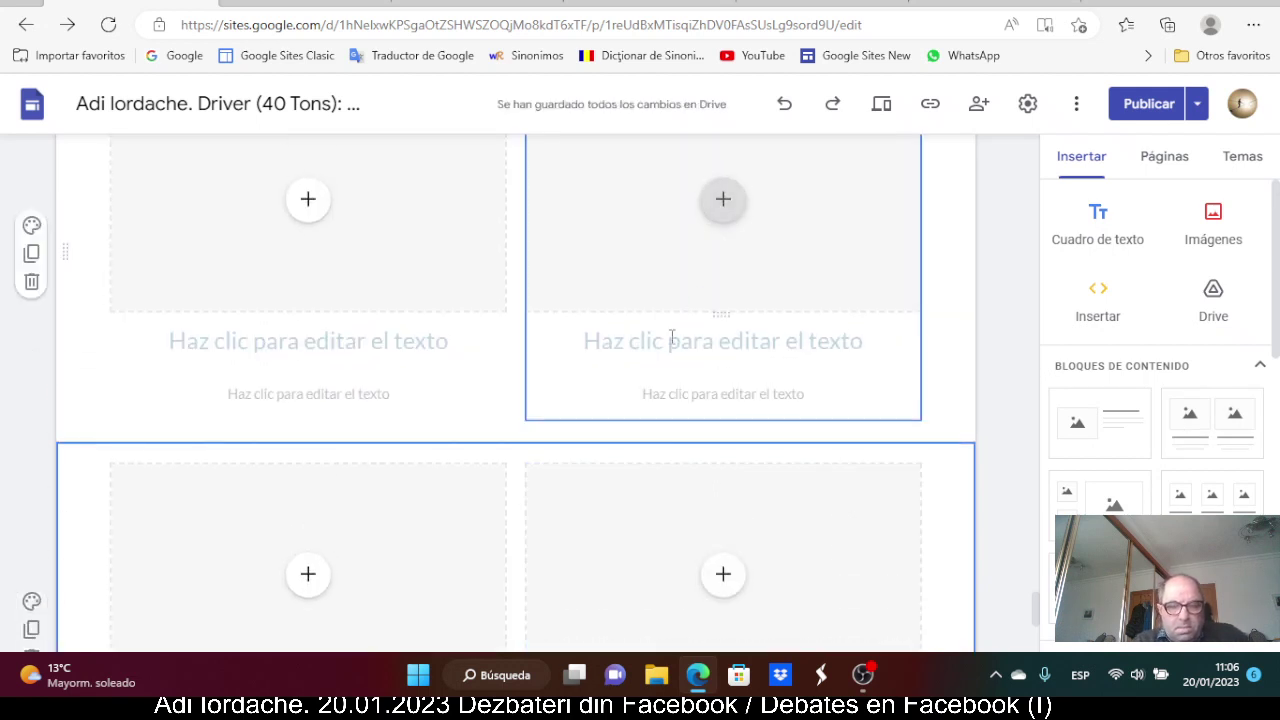
Delete the second column's image placeholder and its caption text group from the upper new block
scroll(670, 358, up, 1)
click(663, 355)
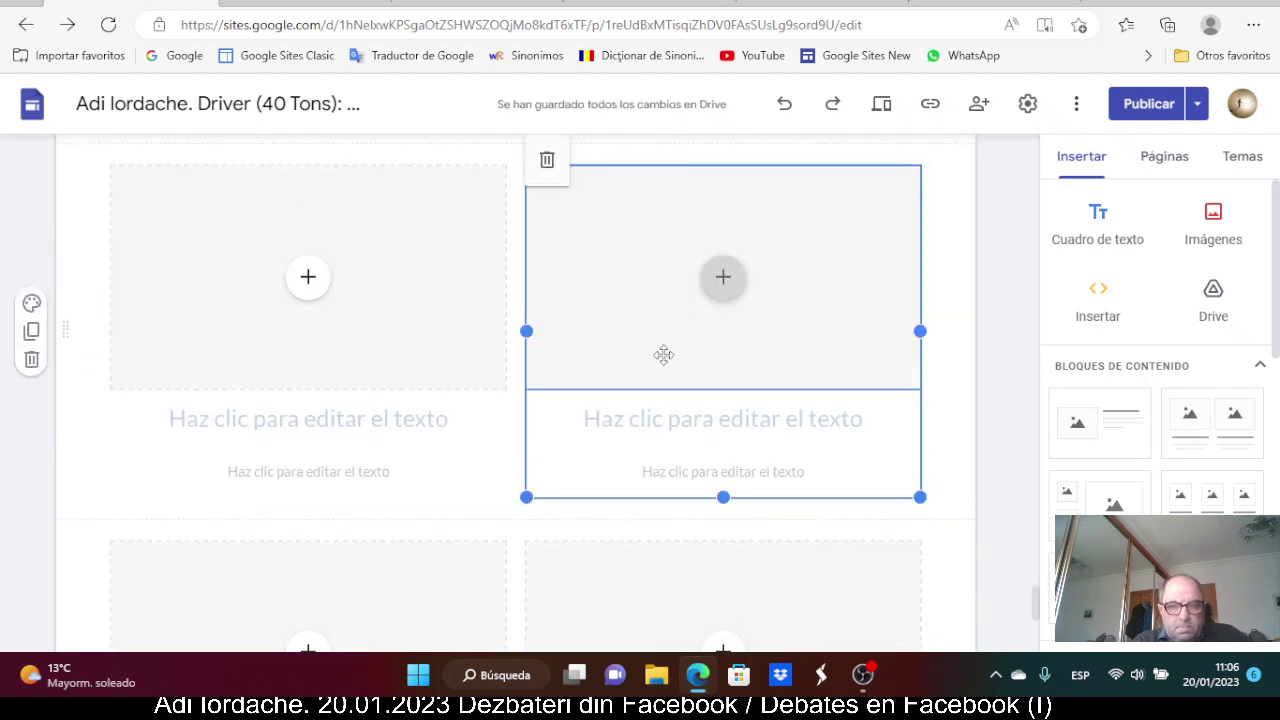
click(663, 355)
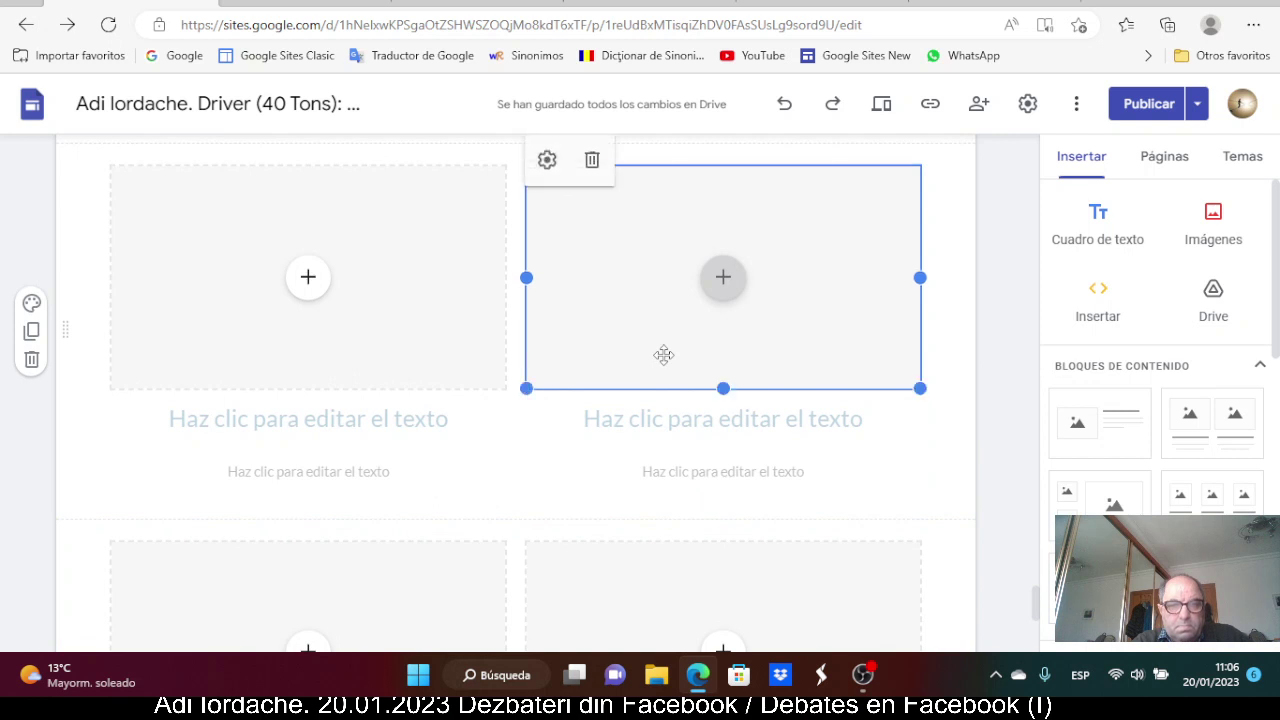
click(592, 163)
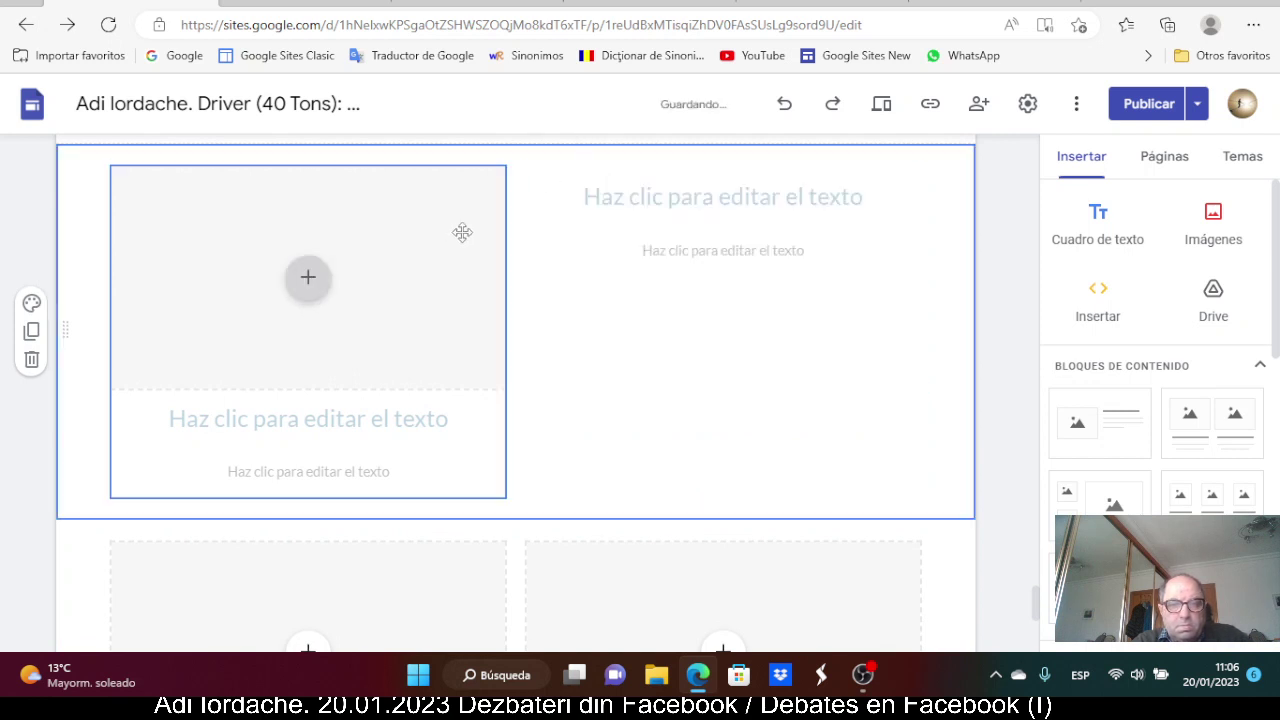
click(640, 210)
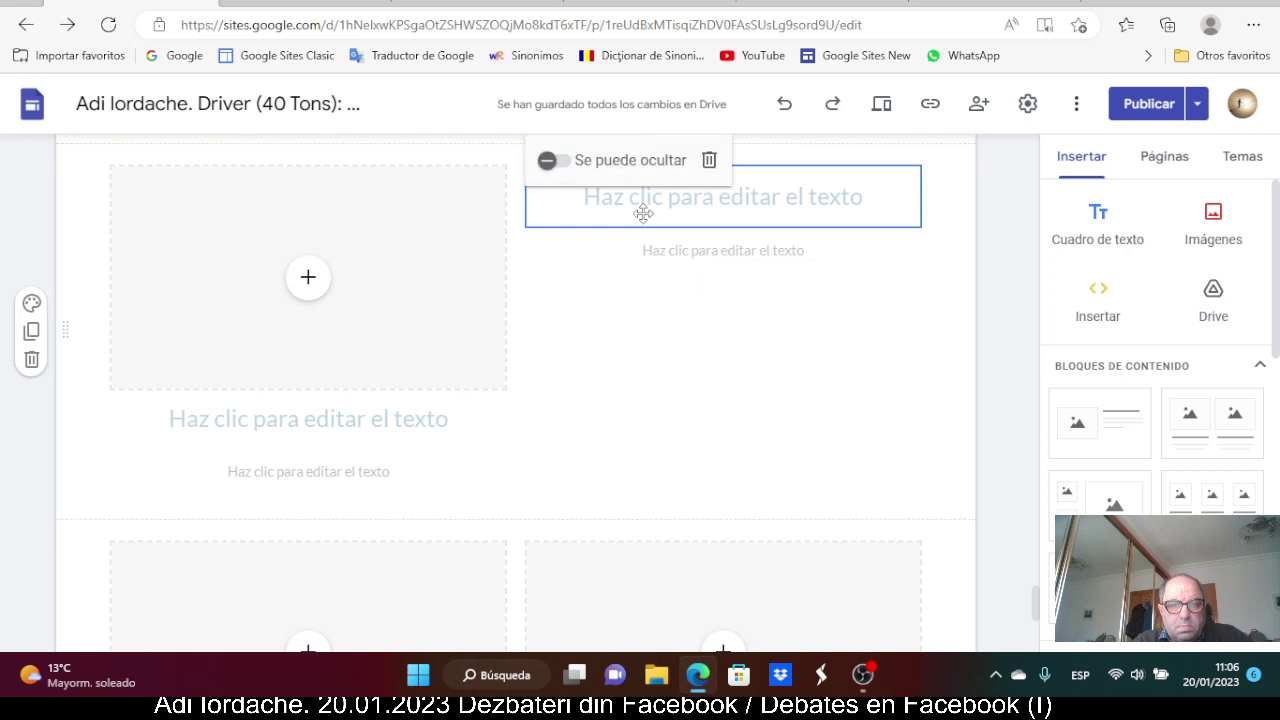
click(709, 163)
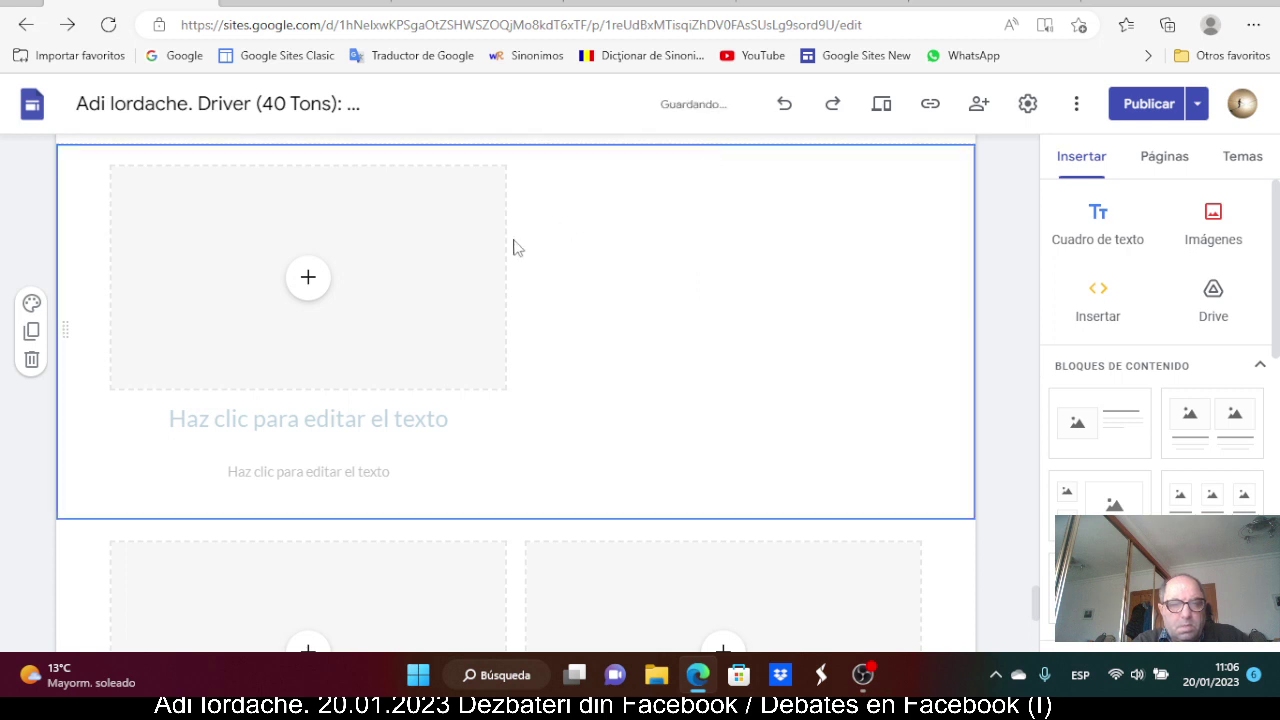
Widen the upper block's remaining image group, centre it in the section, and delete its heading placeholder
click(470, 276)
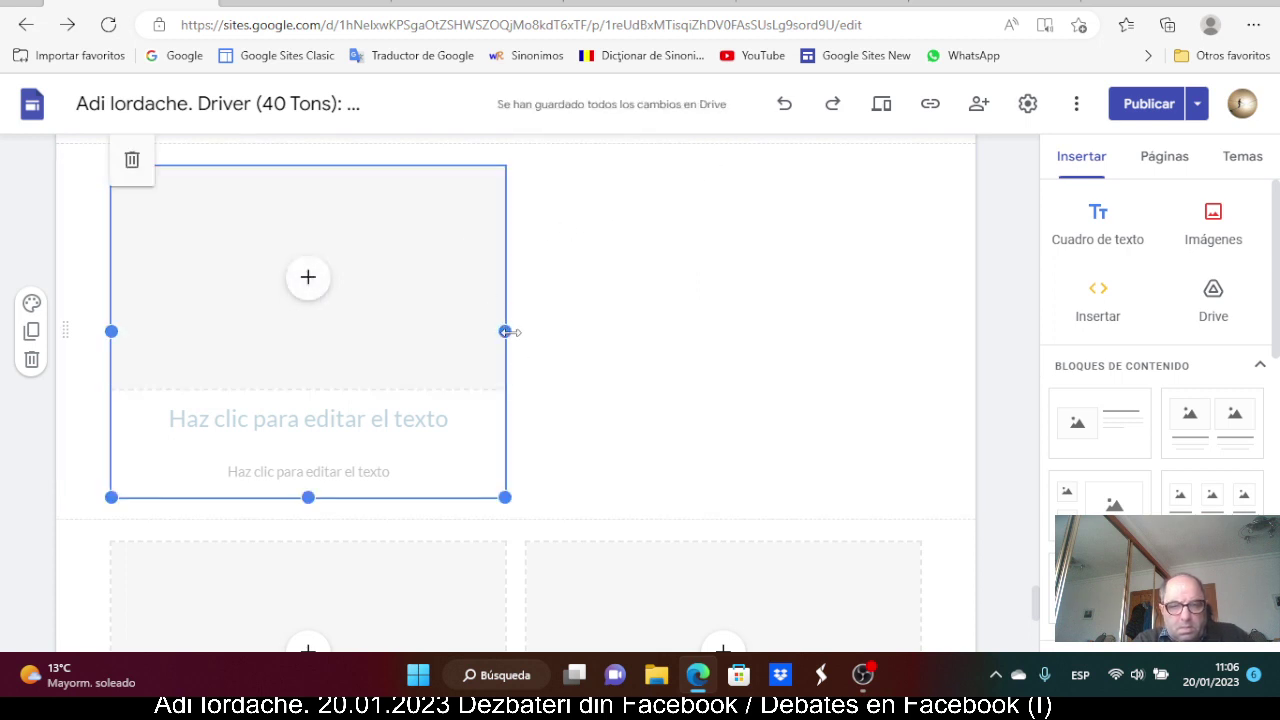
drag(506, 331, 863, 348)
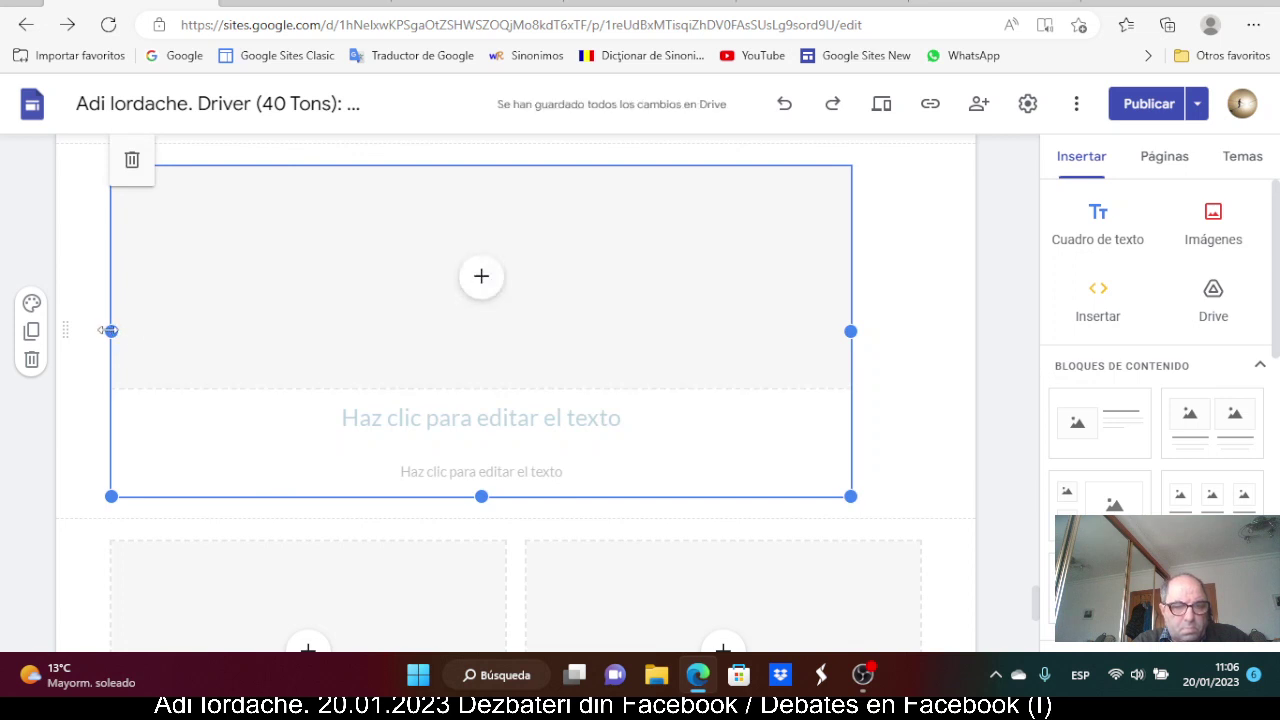
drag(106, 331, 183, 343)
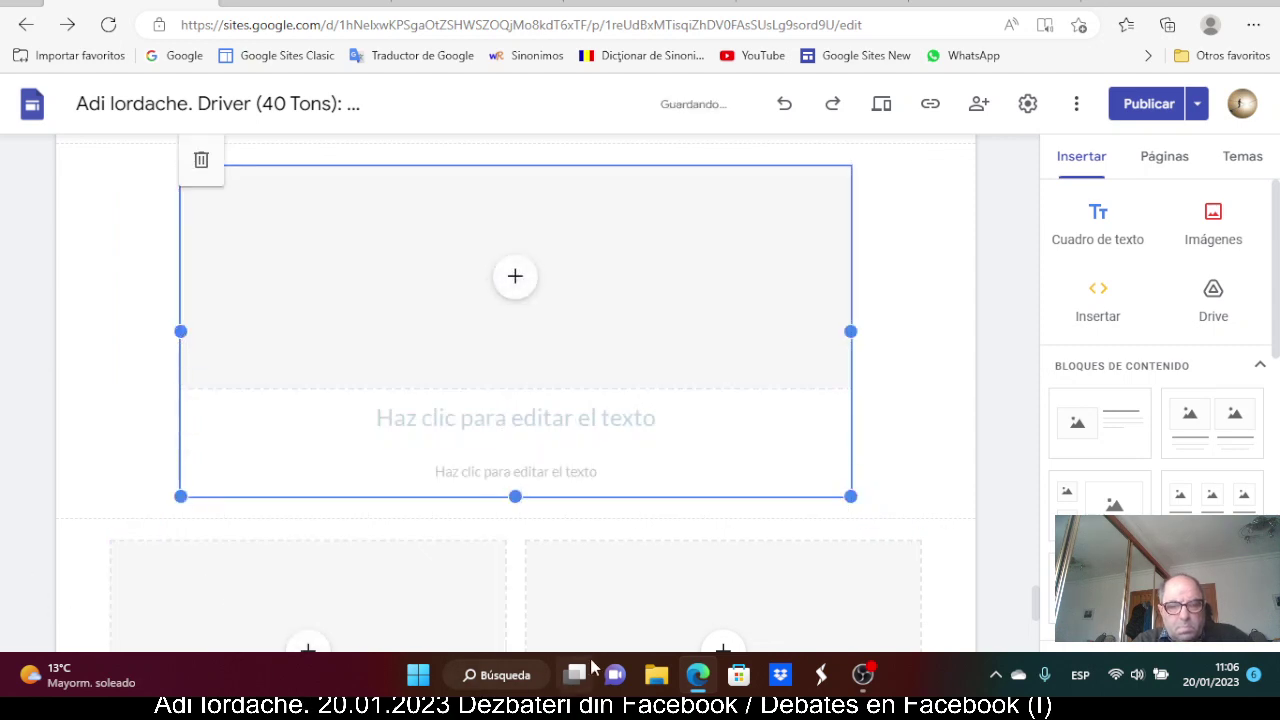
click(634, 417)
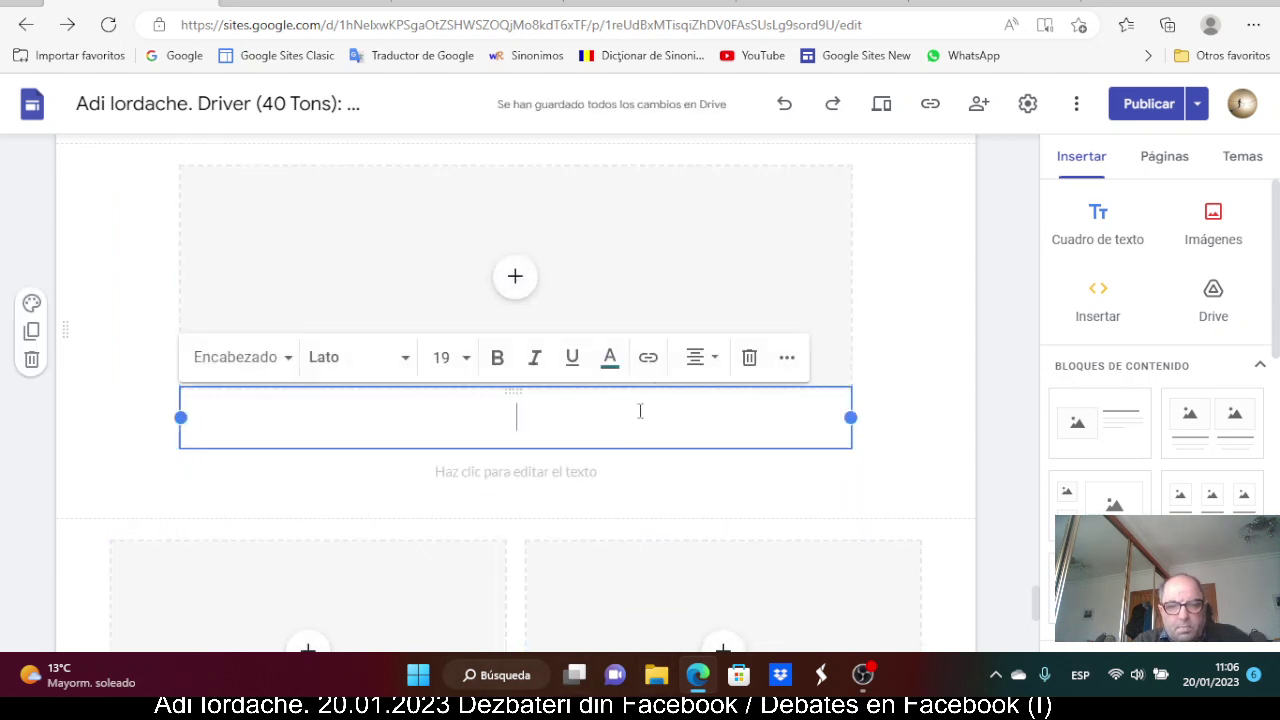
click(750, 358)
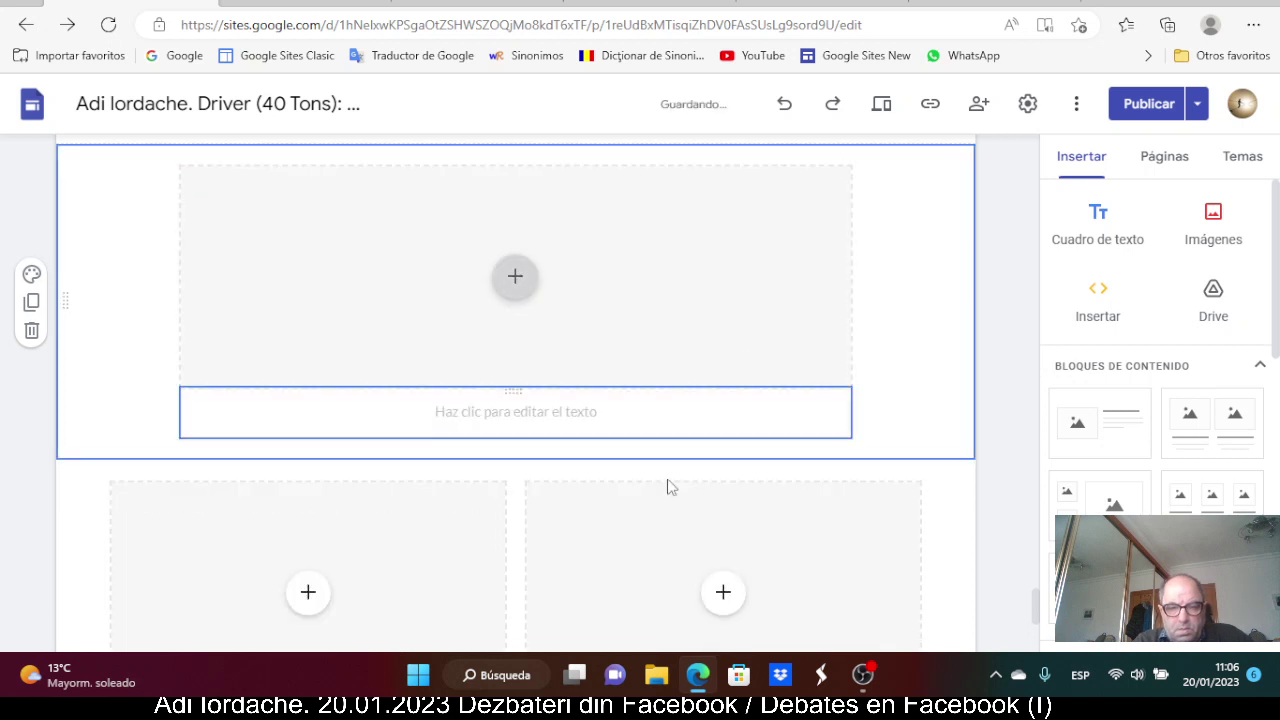
Switch to File Explorer and open the image 2023-01-20 from the Capturas de pantalla folder in Paint
click(657, 676)
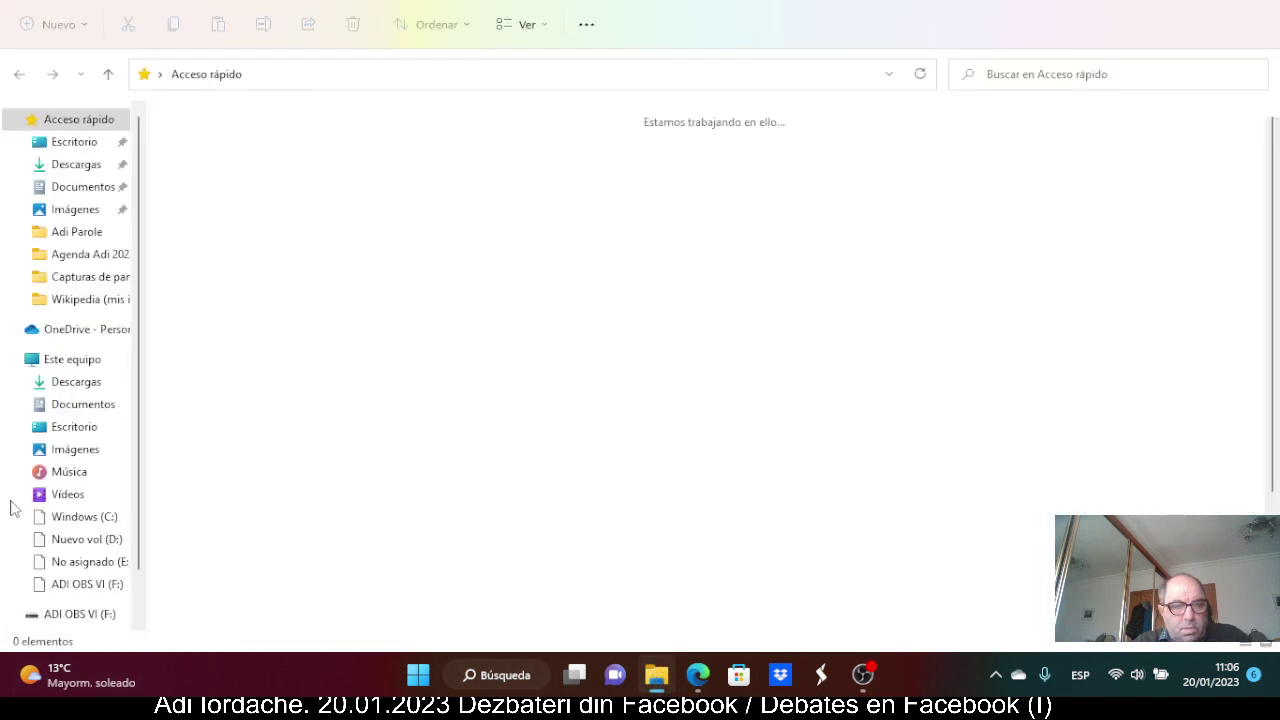
click(100, 279)
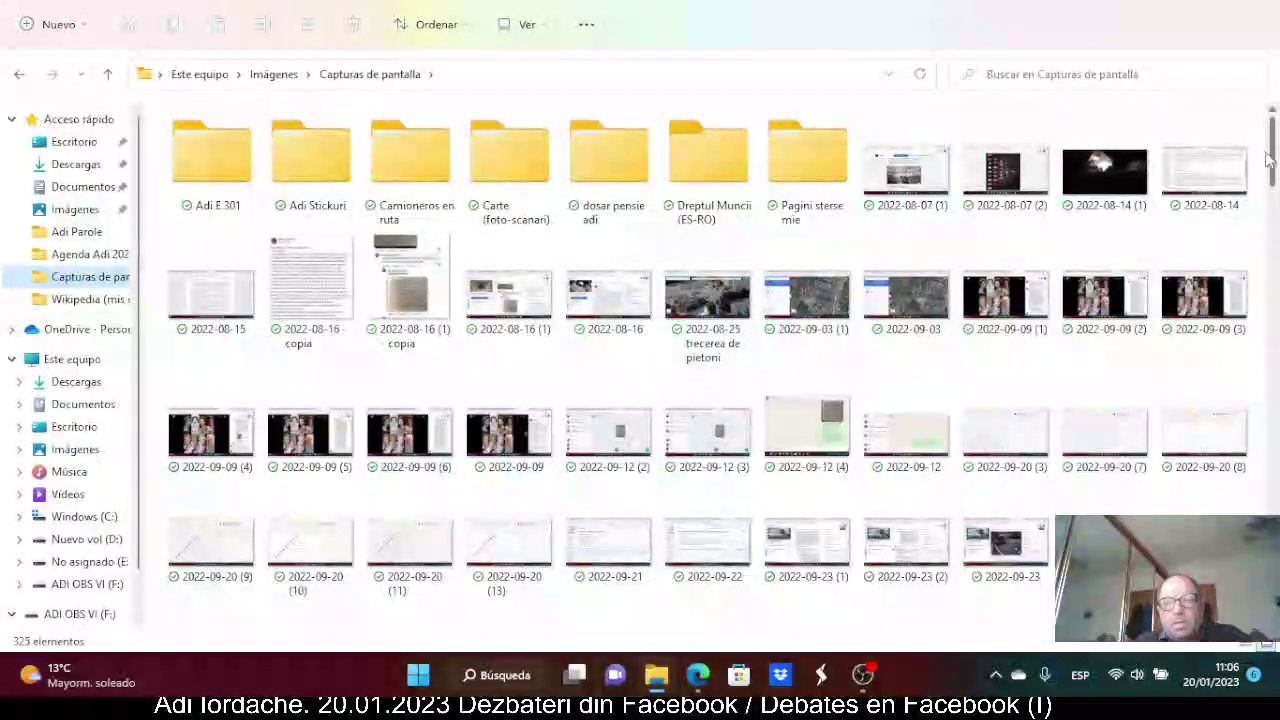
drag(1274, 160, 1274, 410)
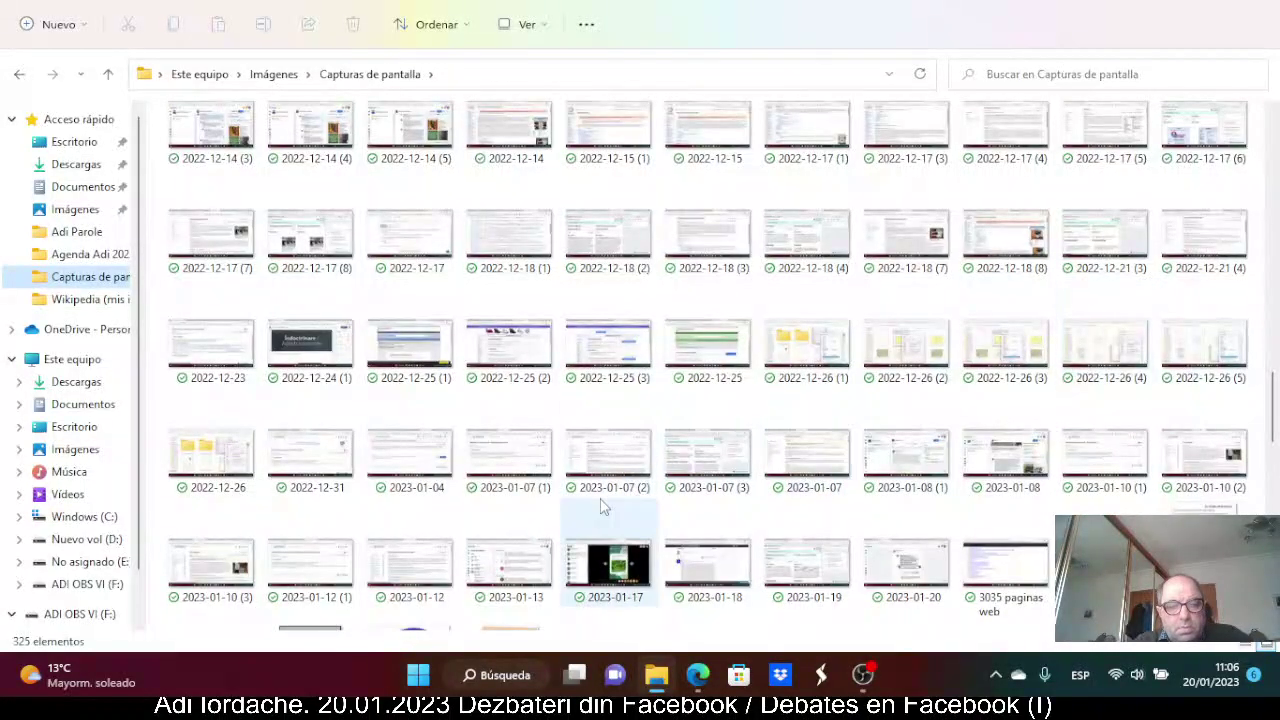
scroll(760, 572, down, 3)
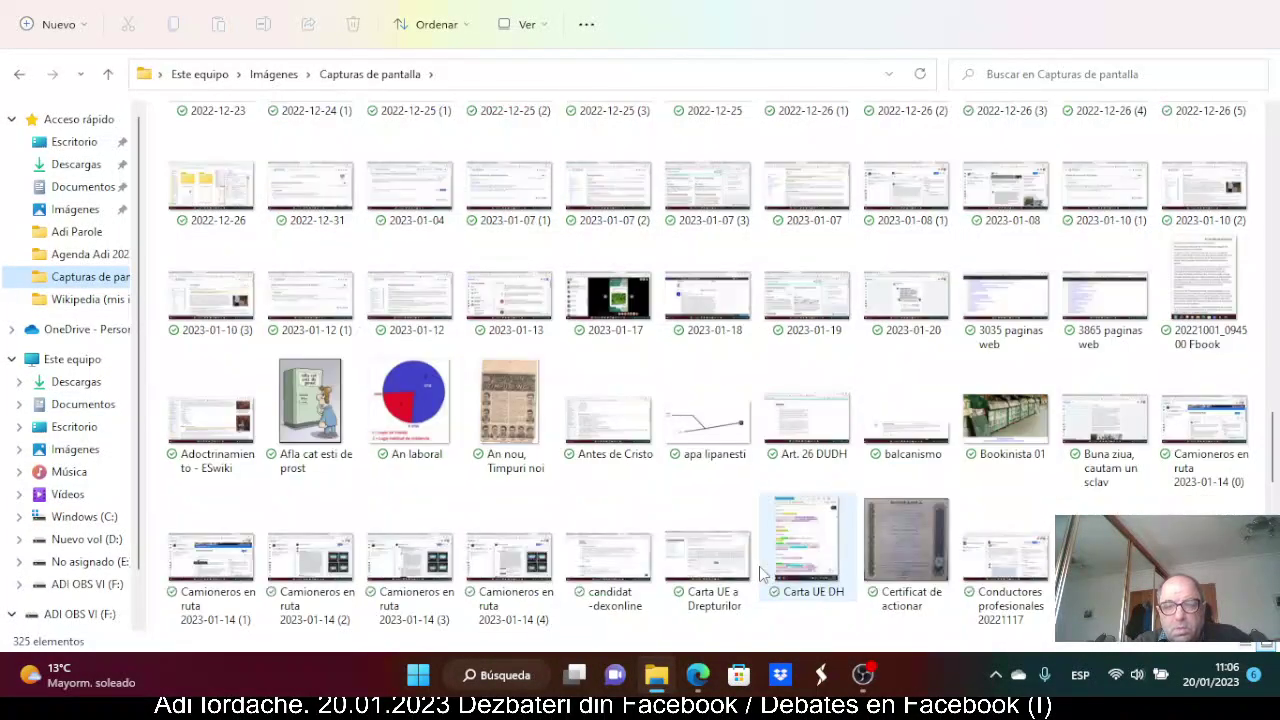
double_click(917, 307)
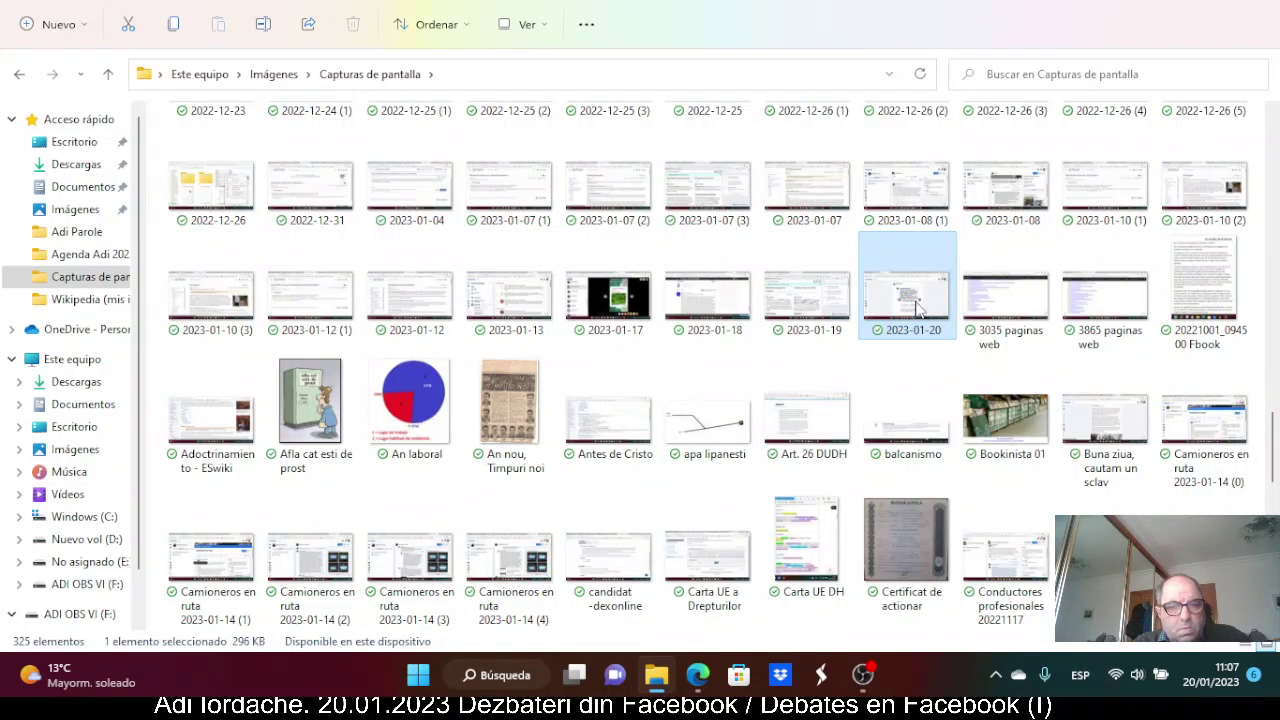
right_click(917, 307)
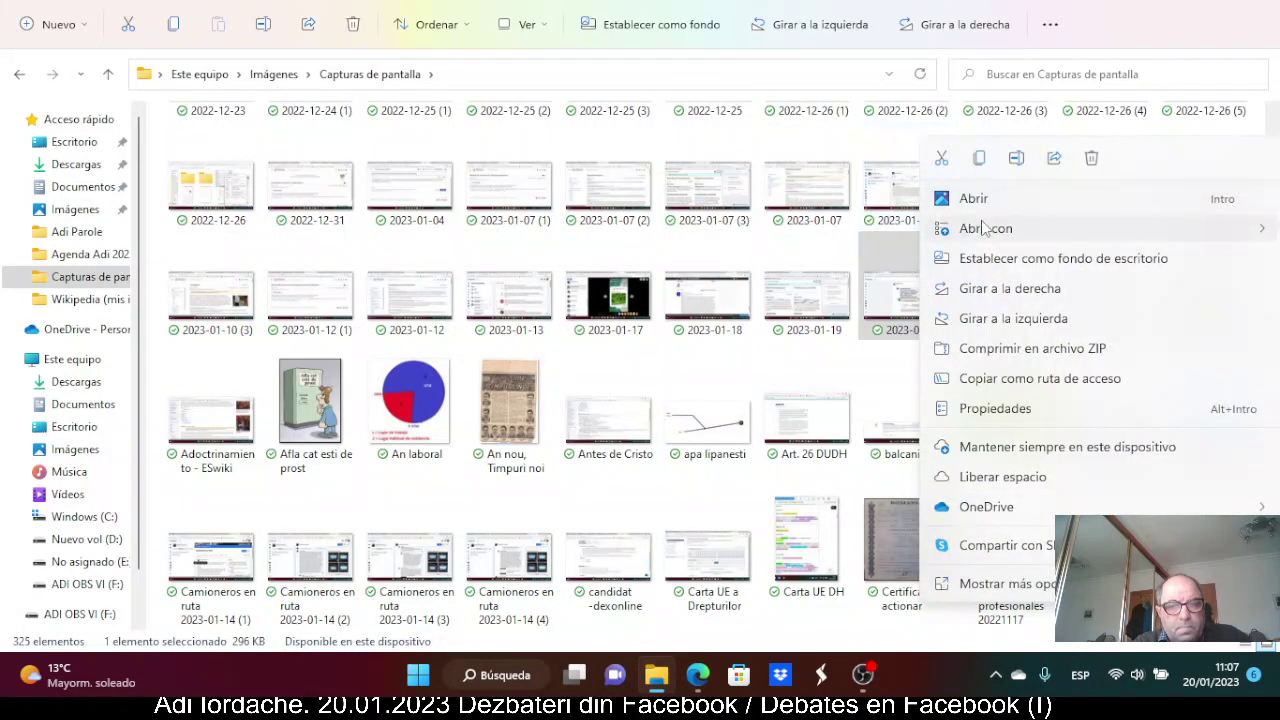
mouse_move(986, 228)
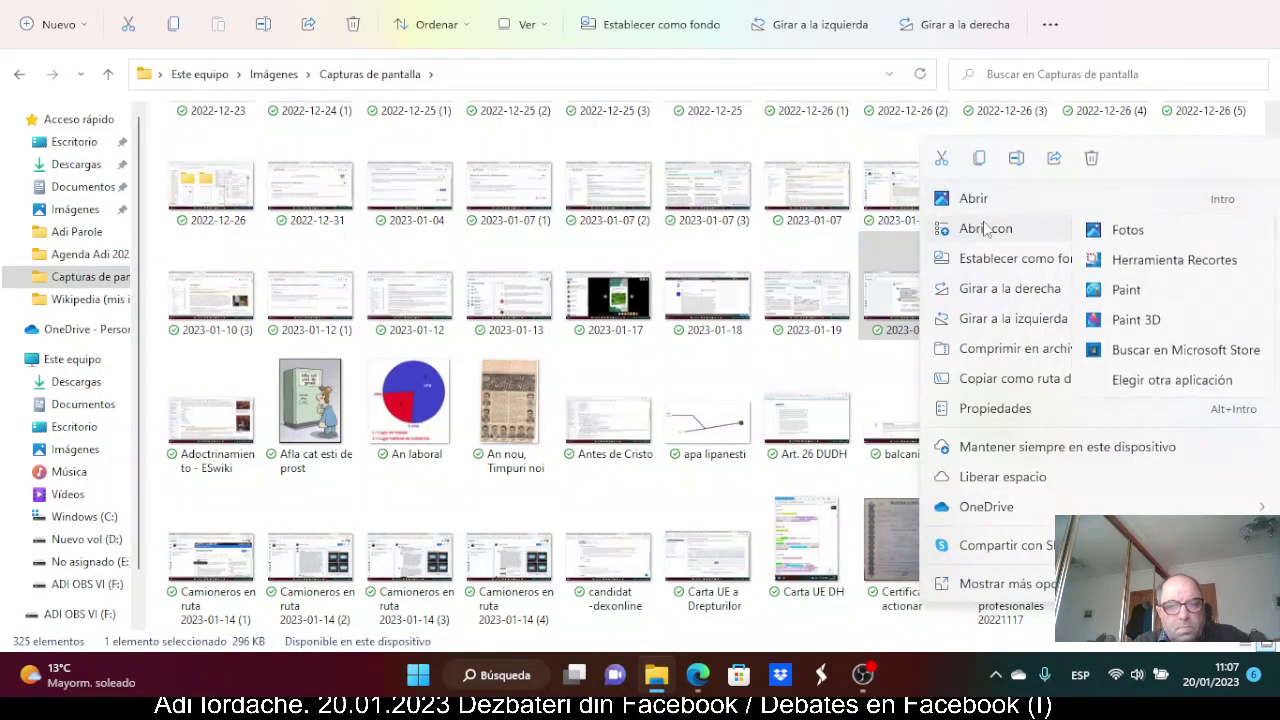
click(1128, 291)
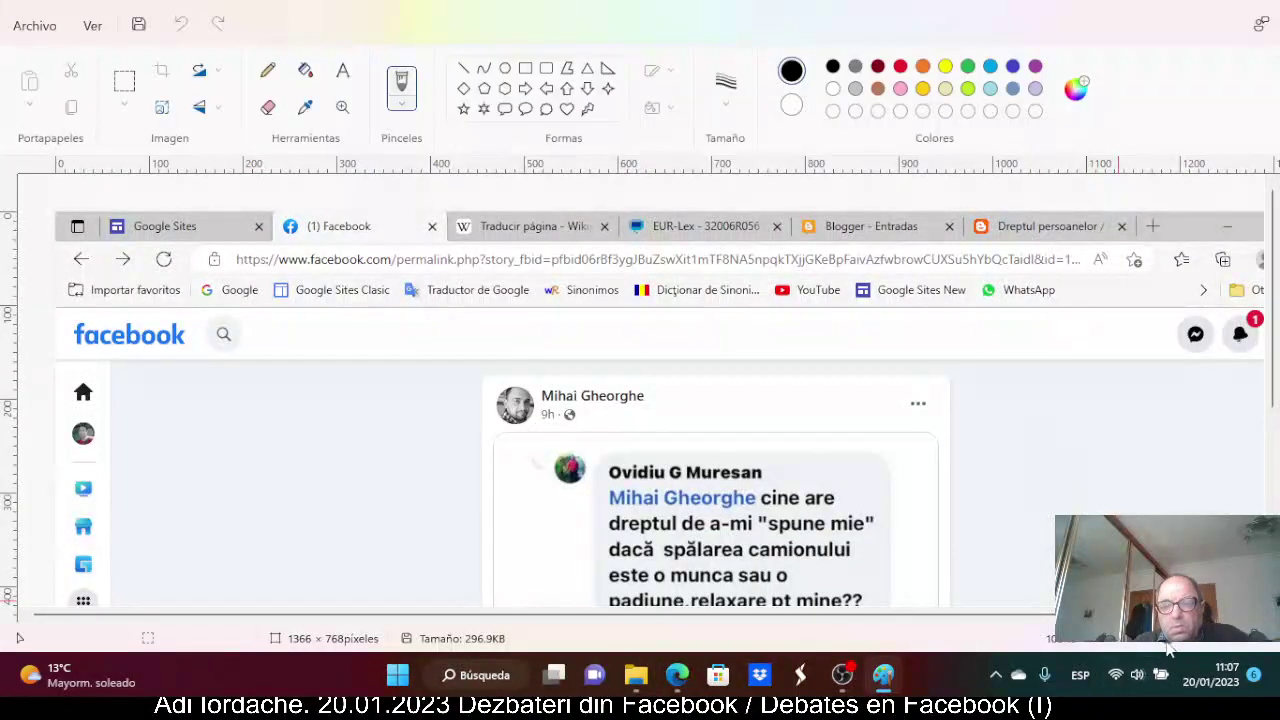
Crop the screenshot to about 1193 × 768 pixels, trimming its left and right edges, then close Paint and save the changes
drag(1172, 648, 1149, 648)
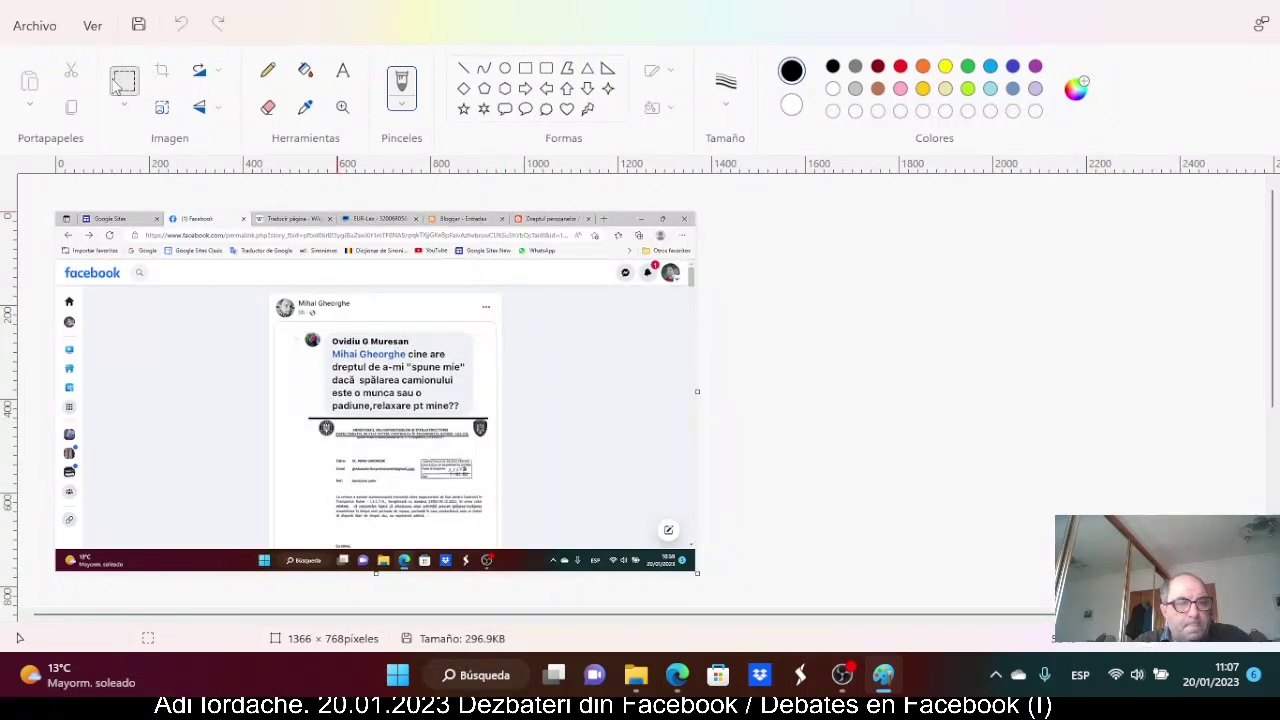
click(123, 82)
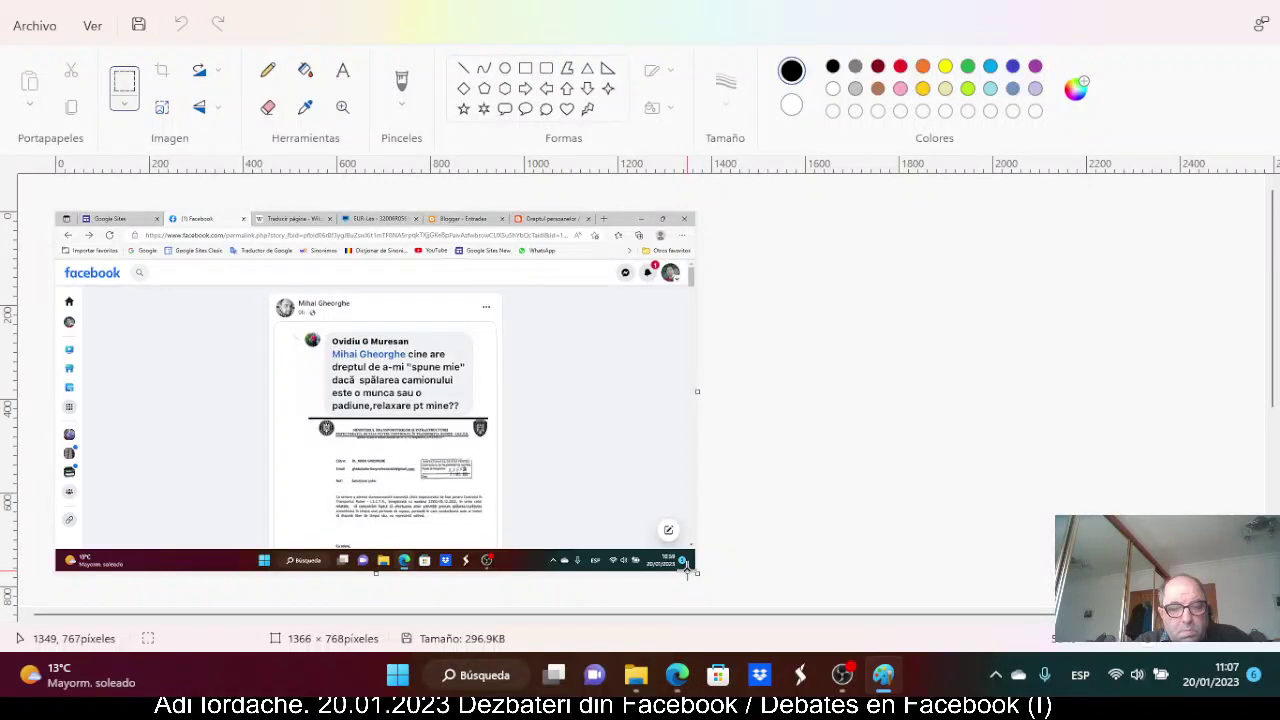
drag(686, 566, 128, 207)
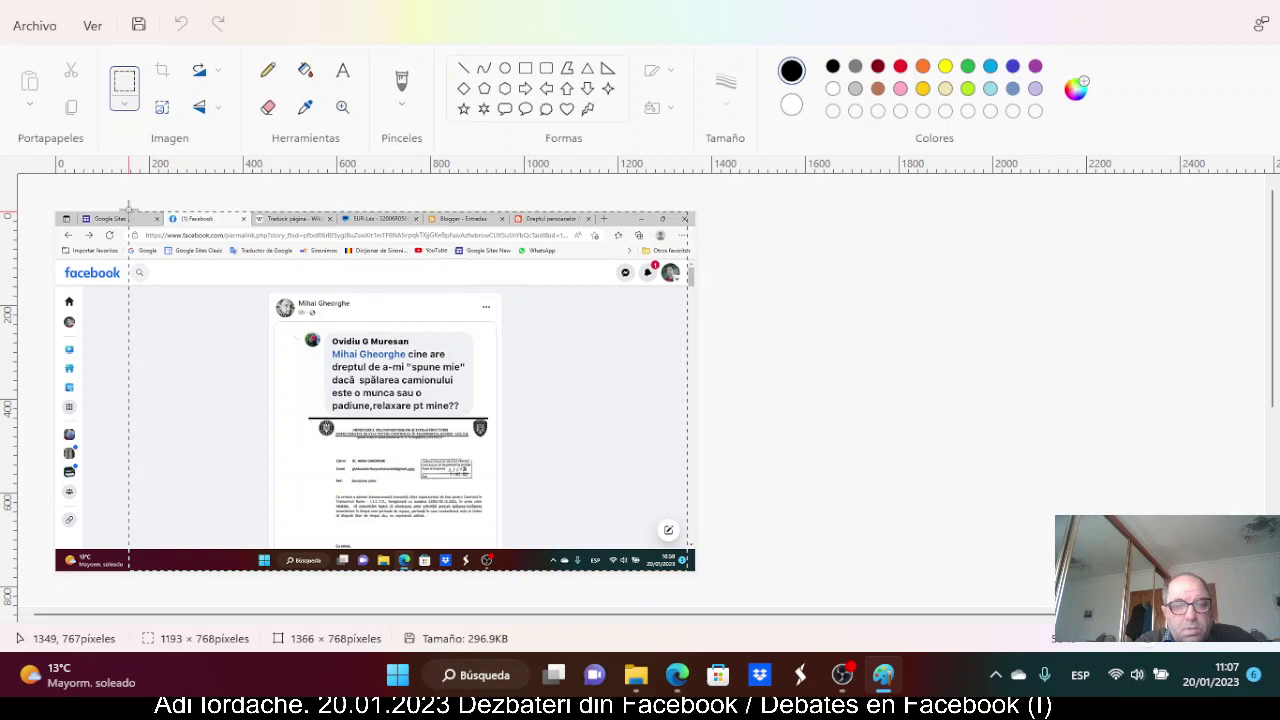
drag(128, 207, 126, 208)
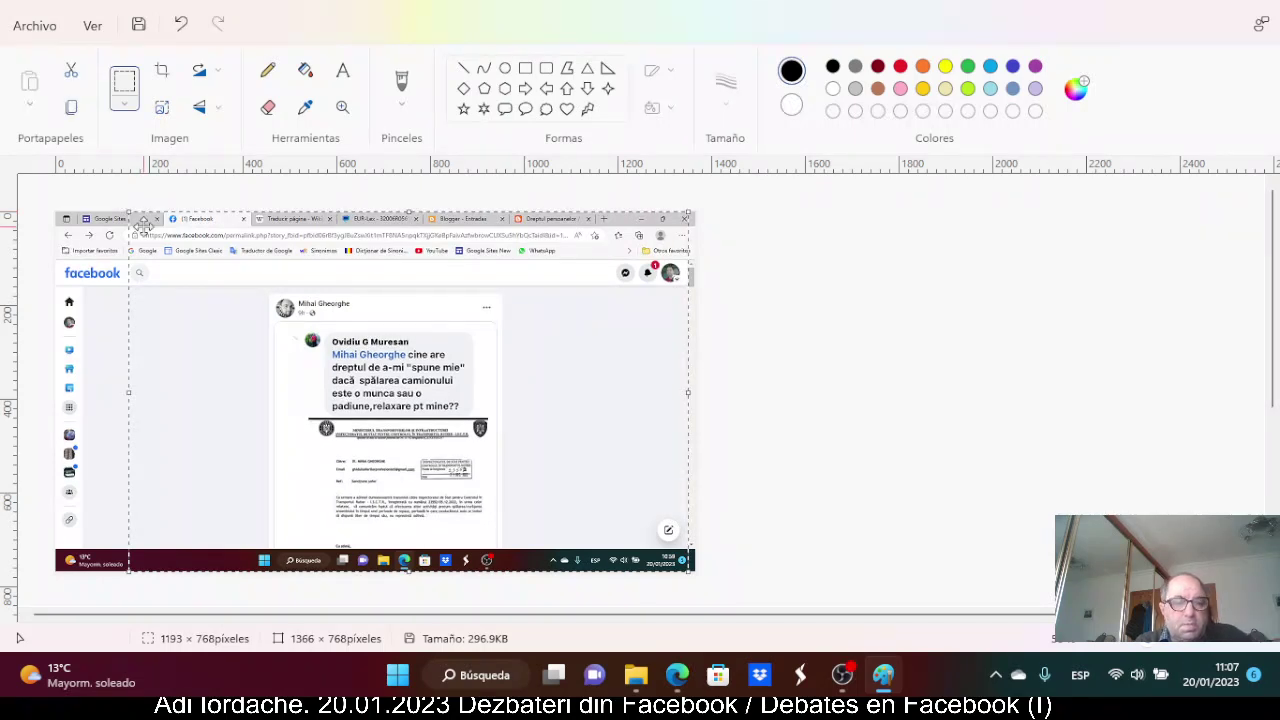
click(162, 74)
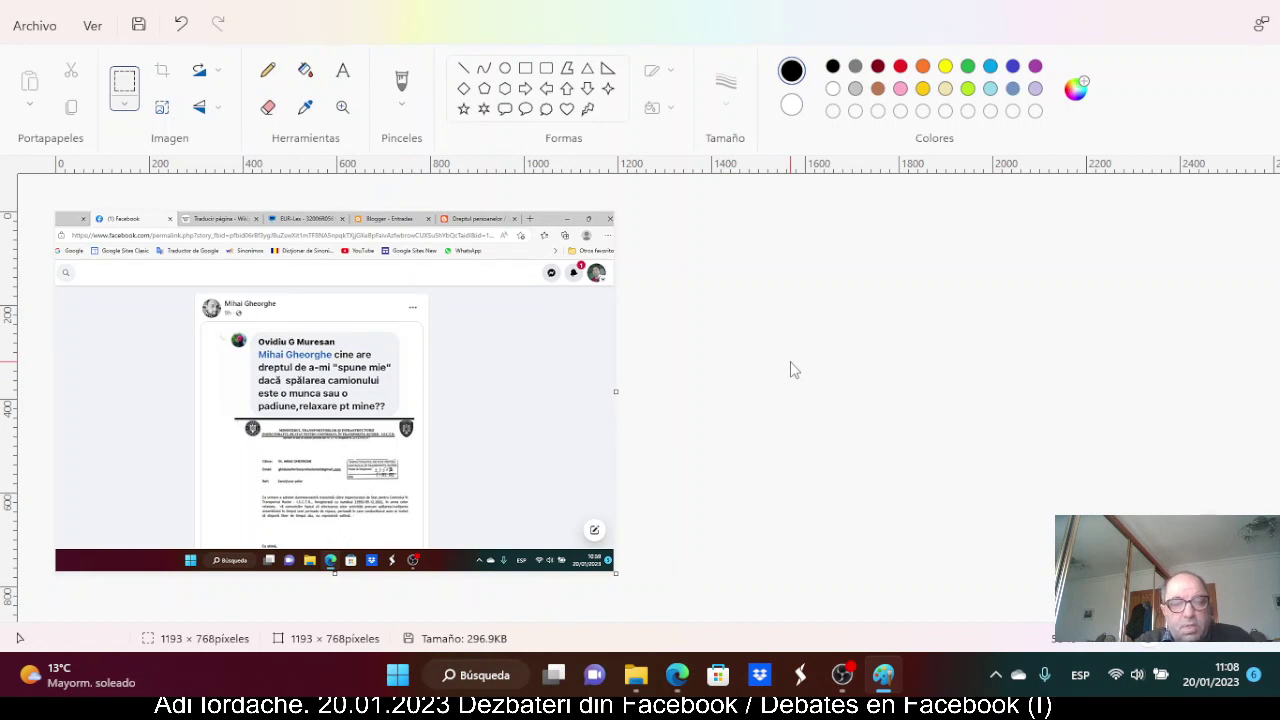
click(1257, 3)
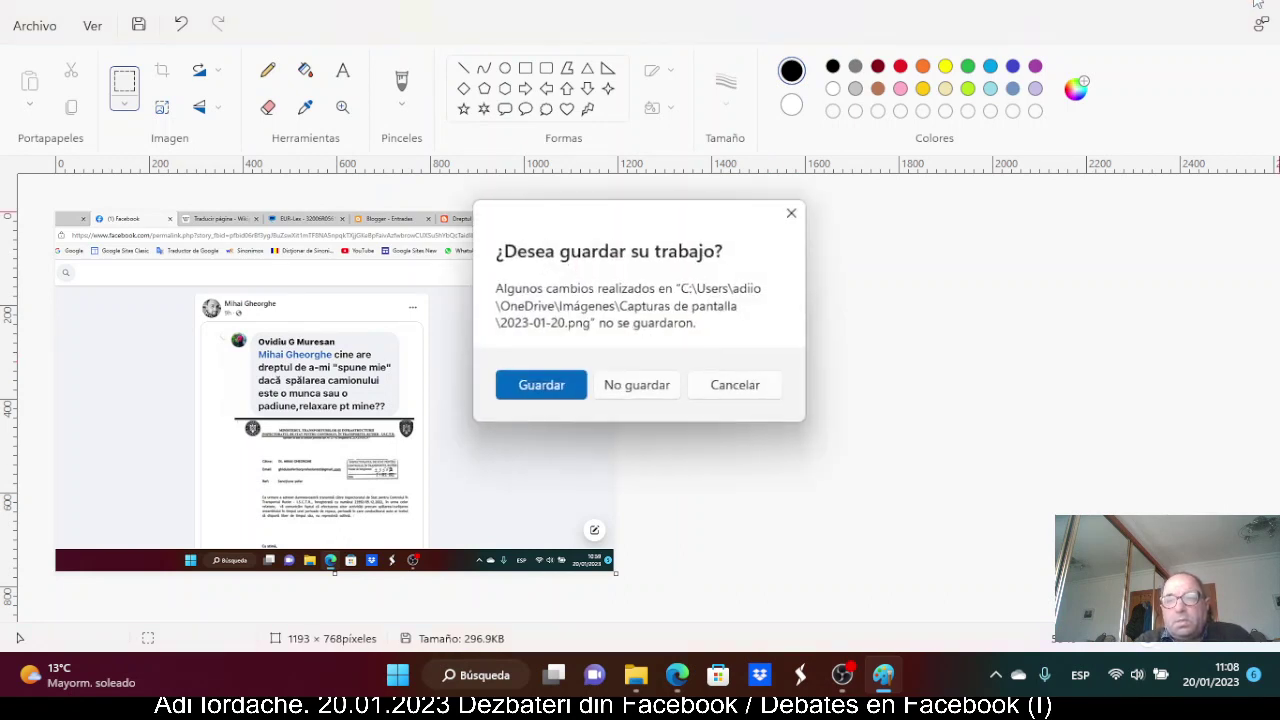
click(555, 397)
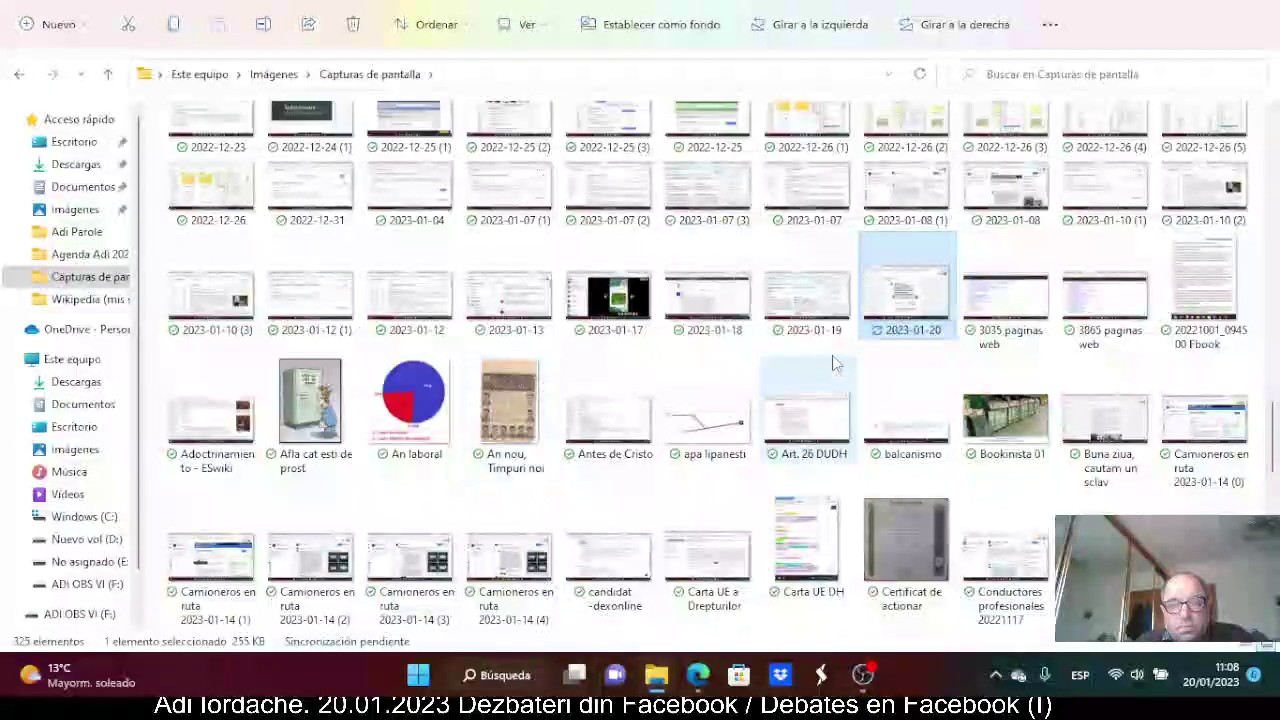
Rename the image 2023-01-20 as "Facebook es-ro 20230120" and close the Capturas de pantalla folder window
click(890, 333)
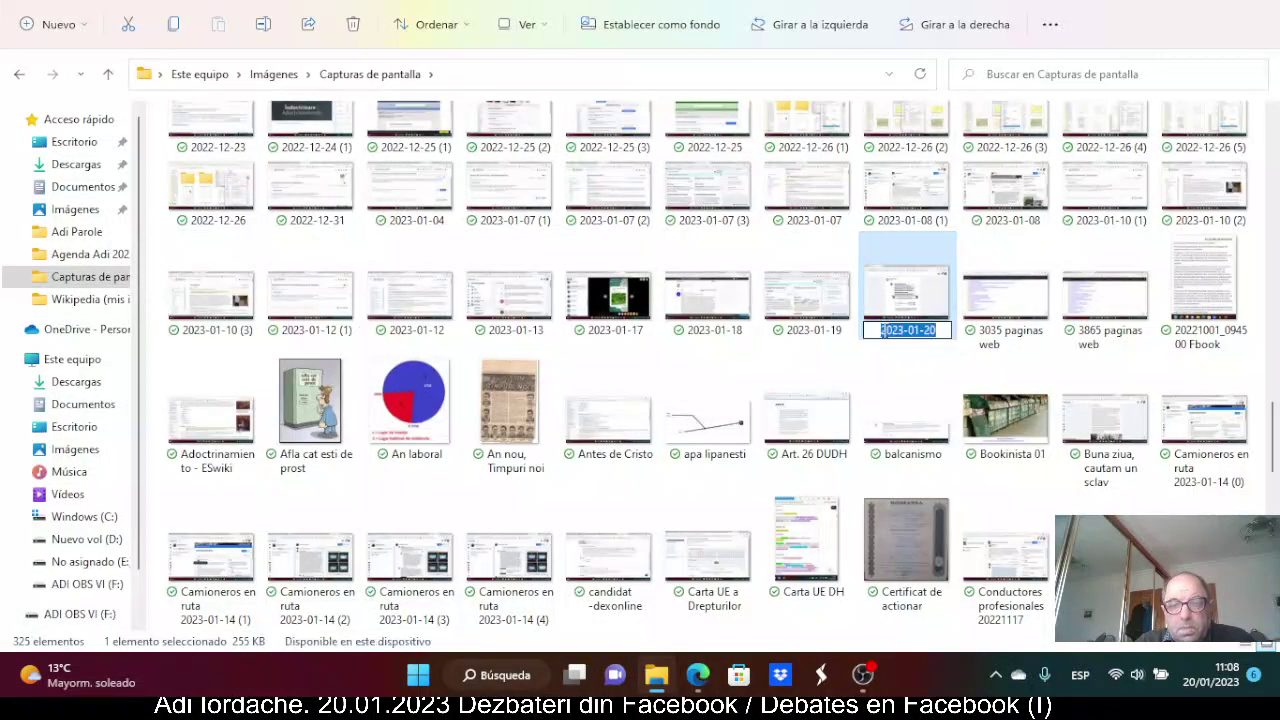
click(884, 333)
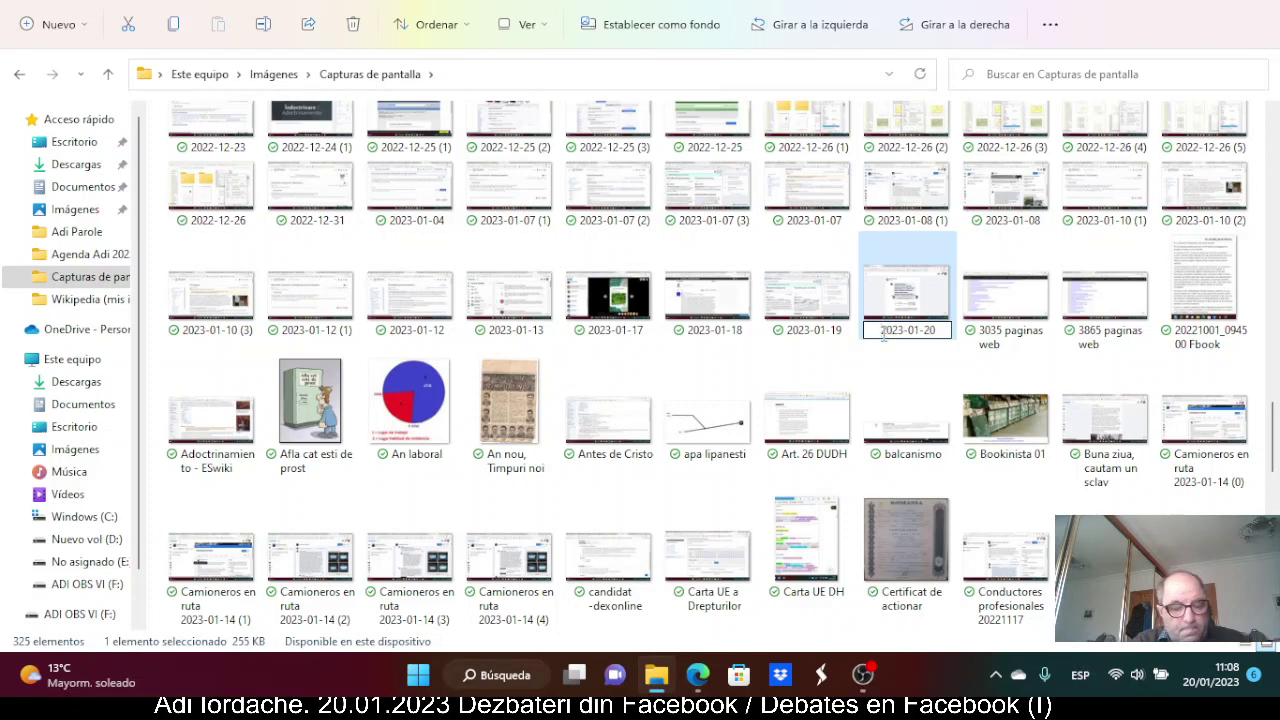
text(F)
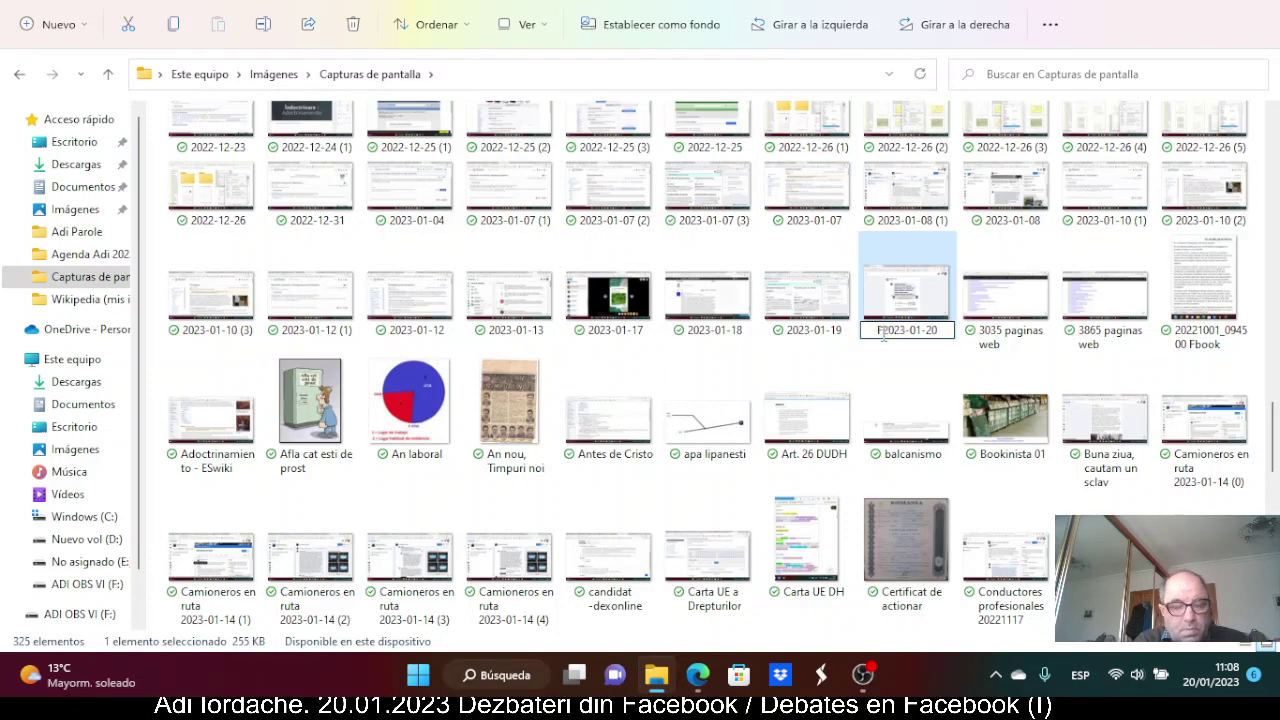
text(ace)
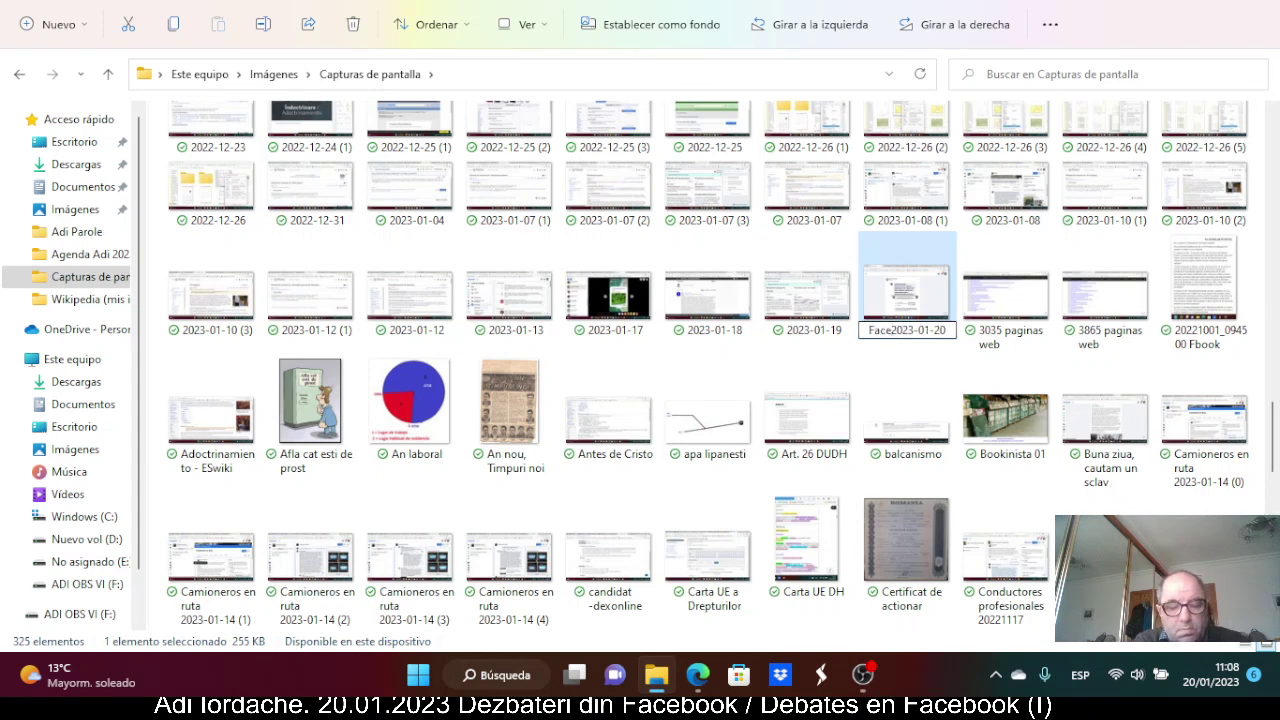
text(book )
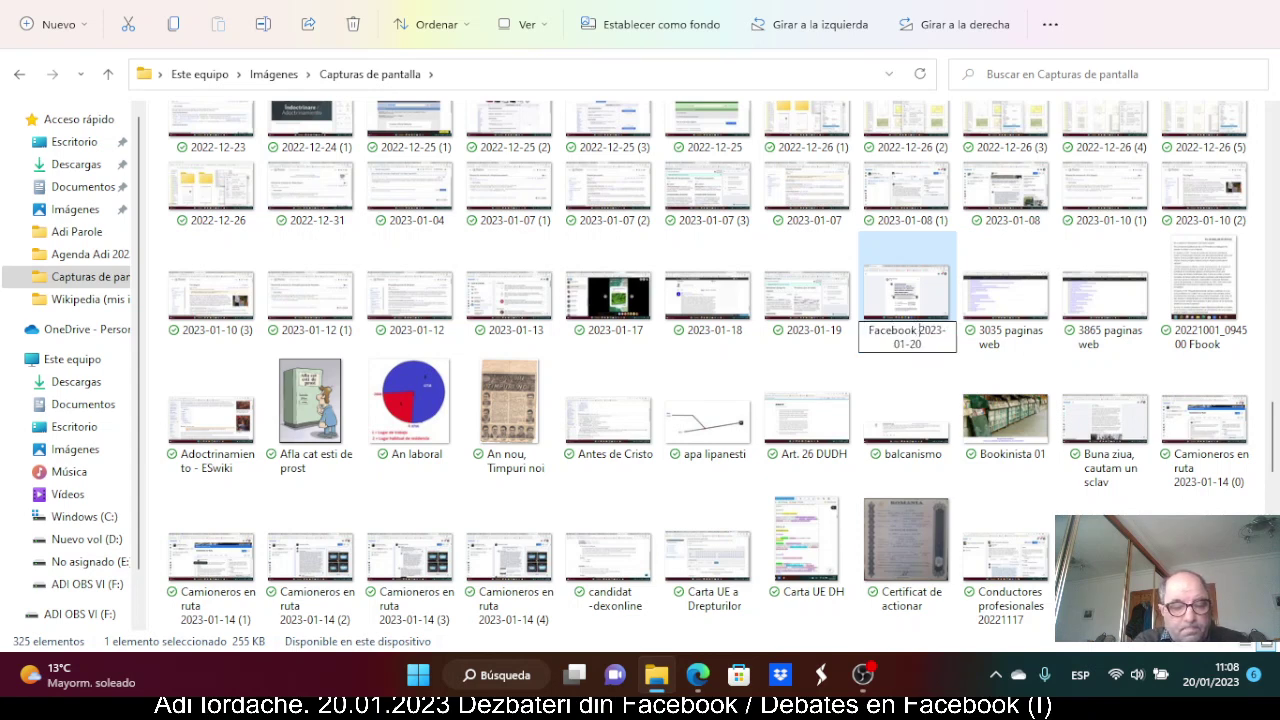
text(es)
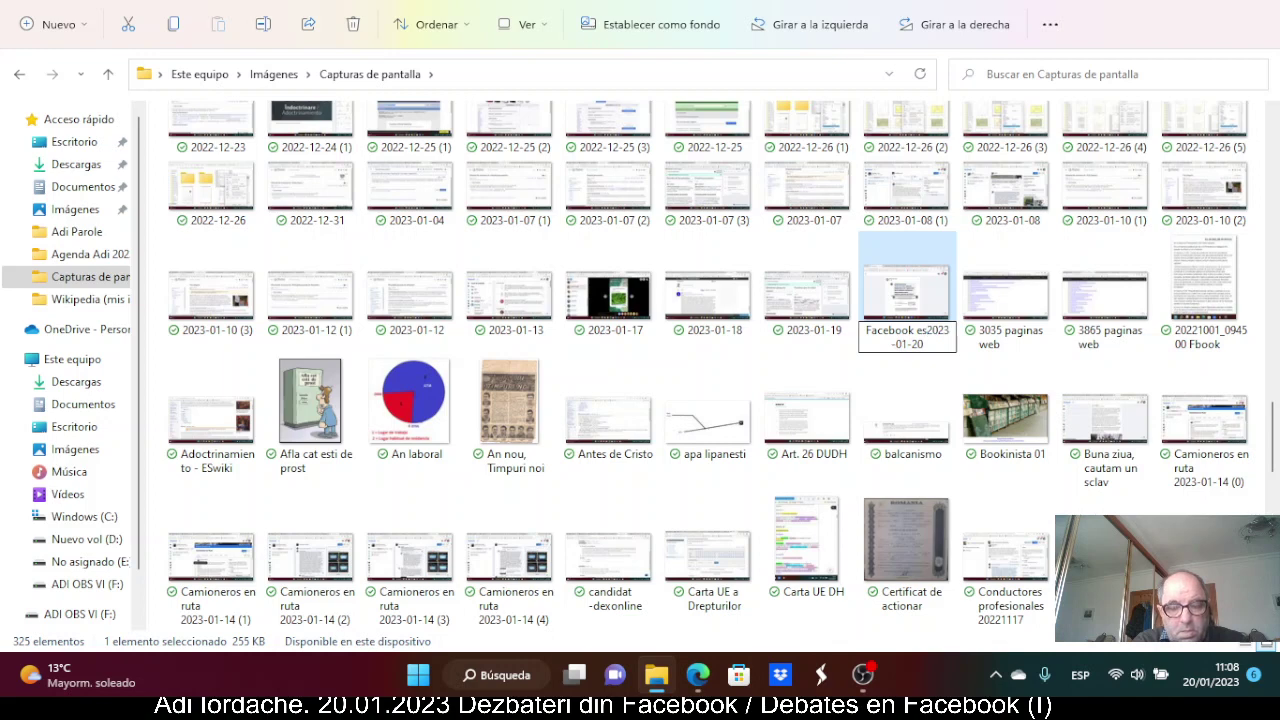
text(-)
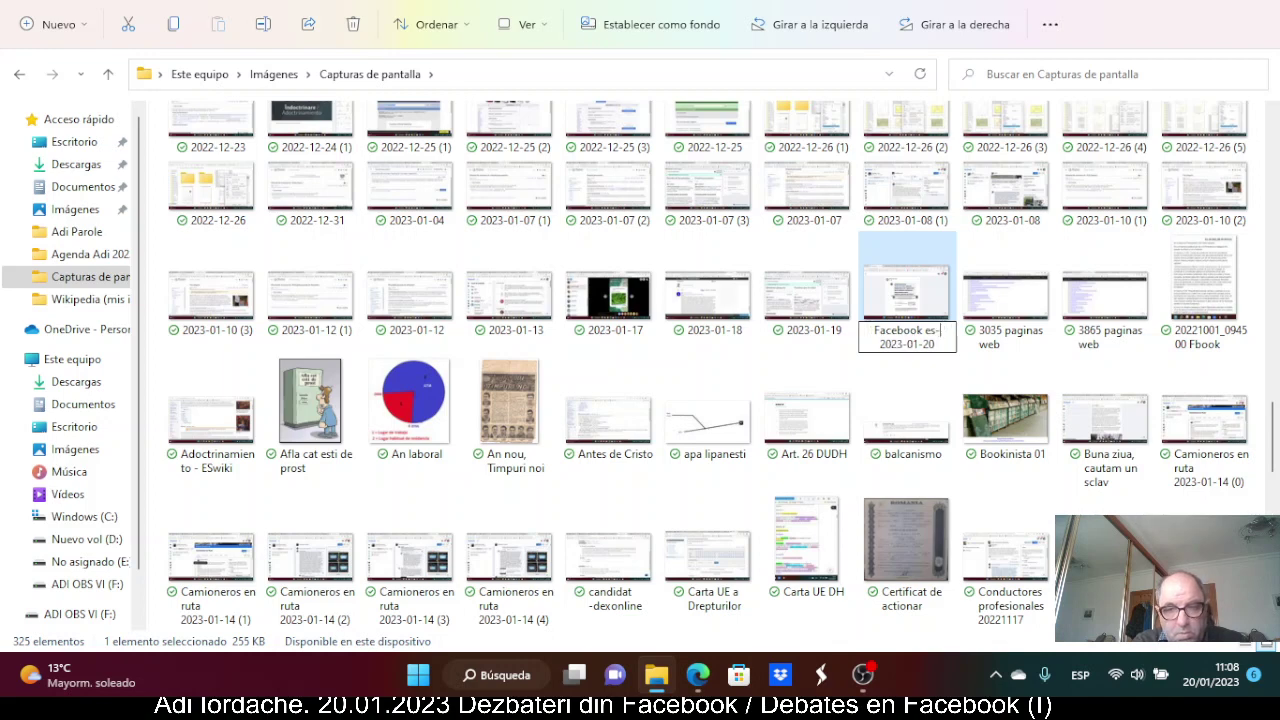
text(ro)
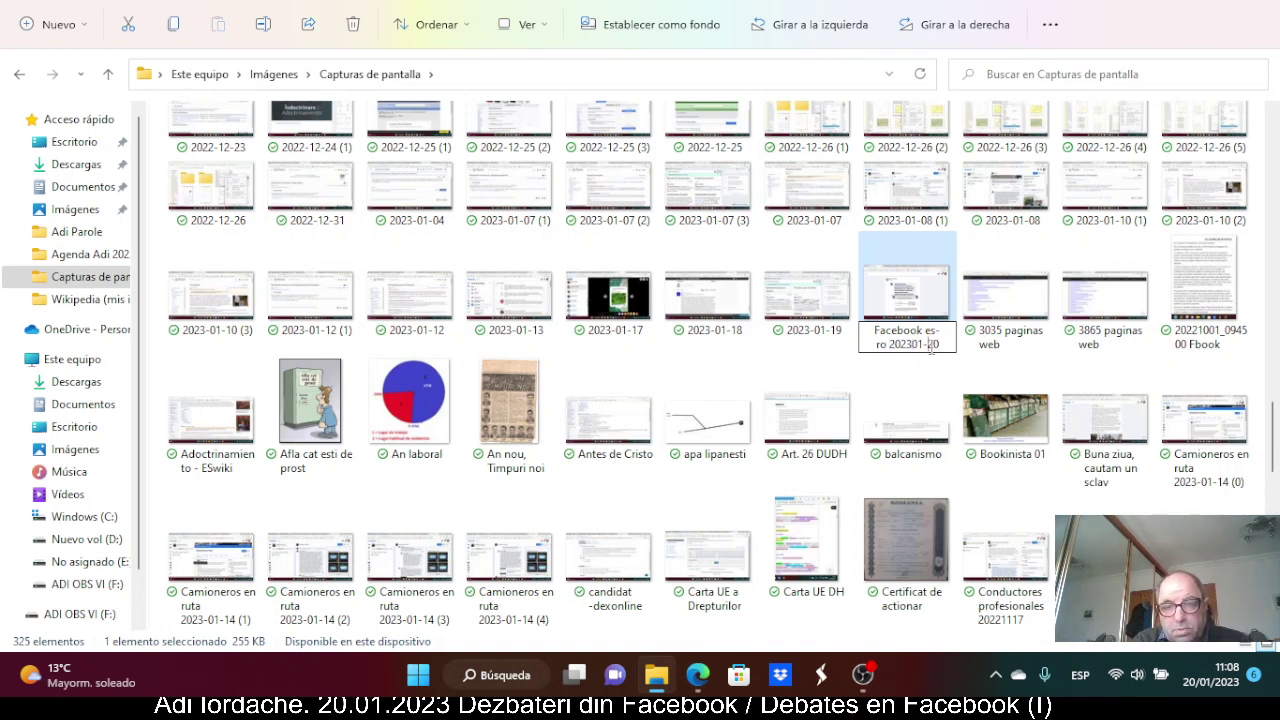
key(BackSpace)
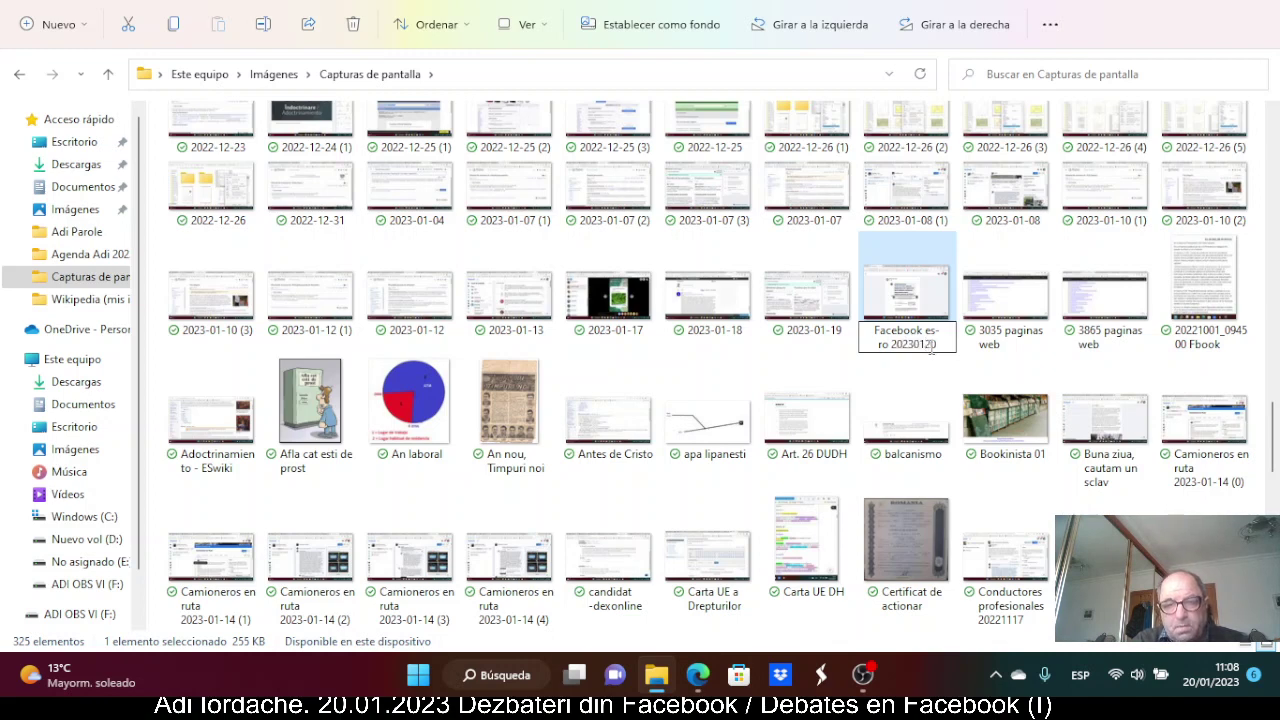
click(850, 361)
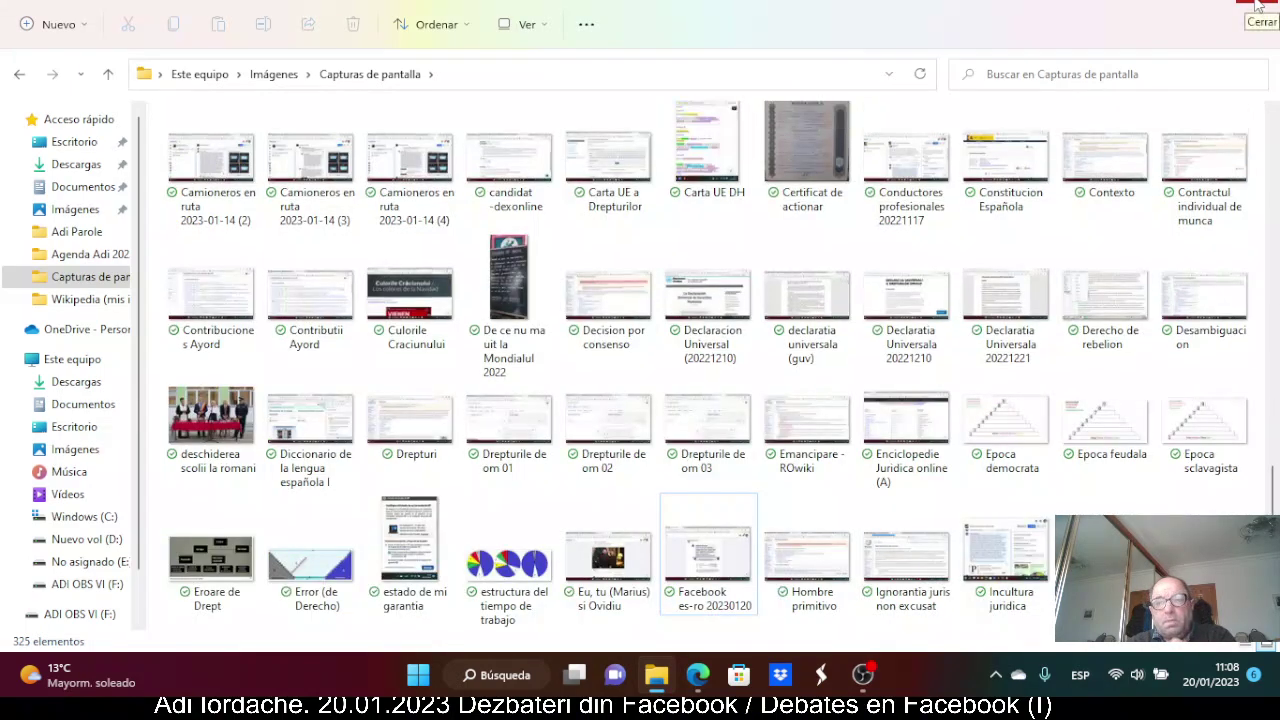
click(1258, 6)
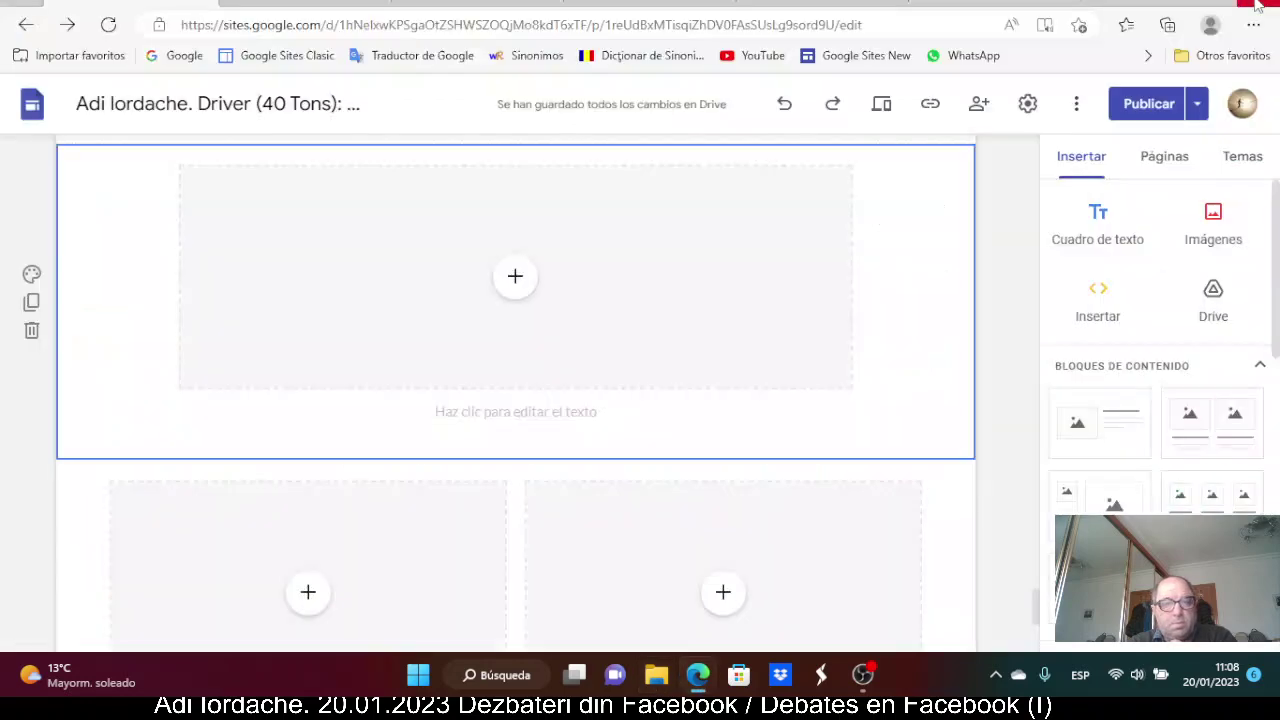
Upload Facebook es-ro 20230120 from the Capturas de pantalla folder into the wide image placeholder and display it uncropped
click(515, 282)
click(562, 343)
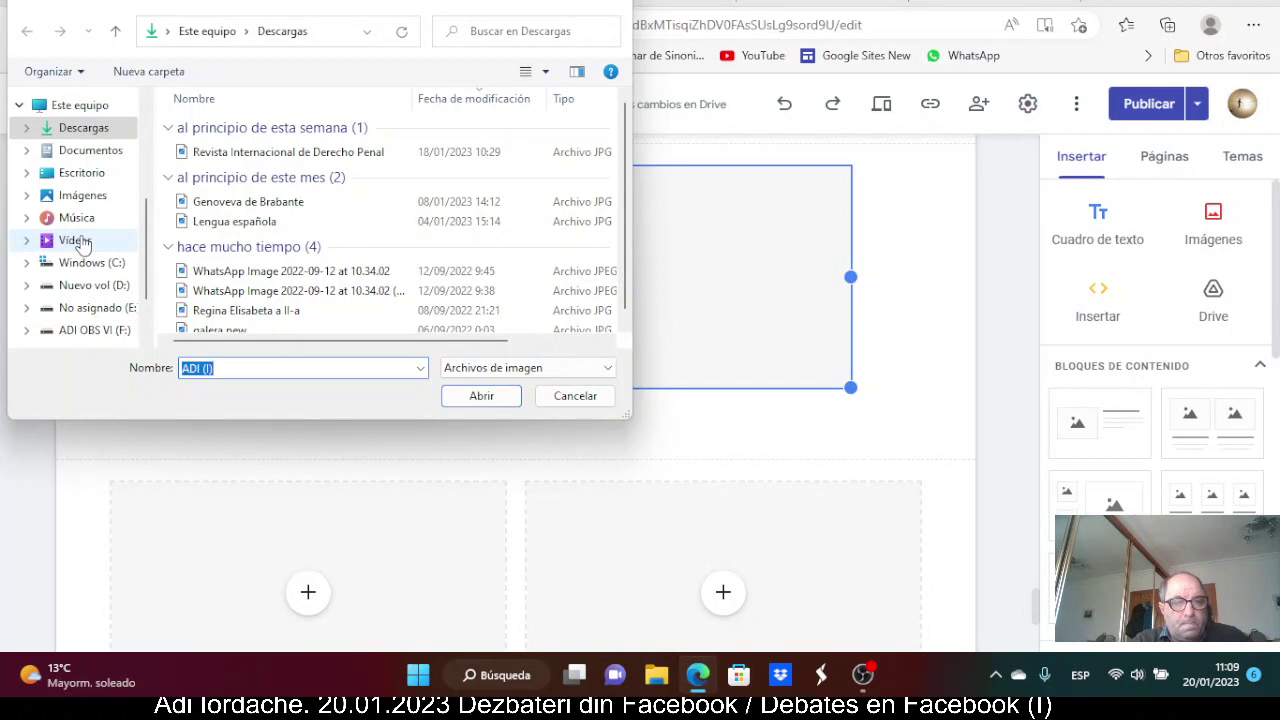
scroll(80, 243, up, 1)
scroll(85, 245, up, 1)
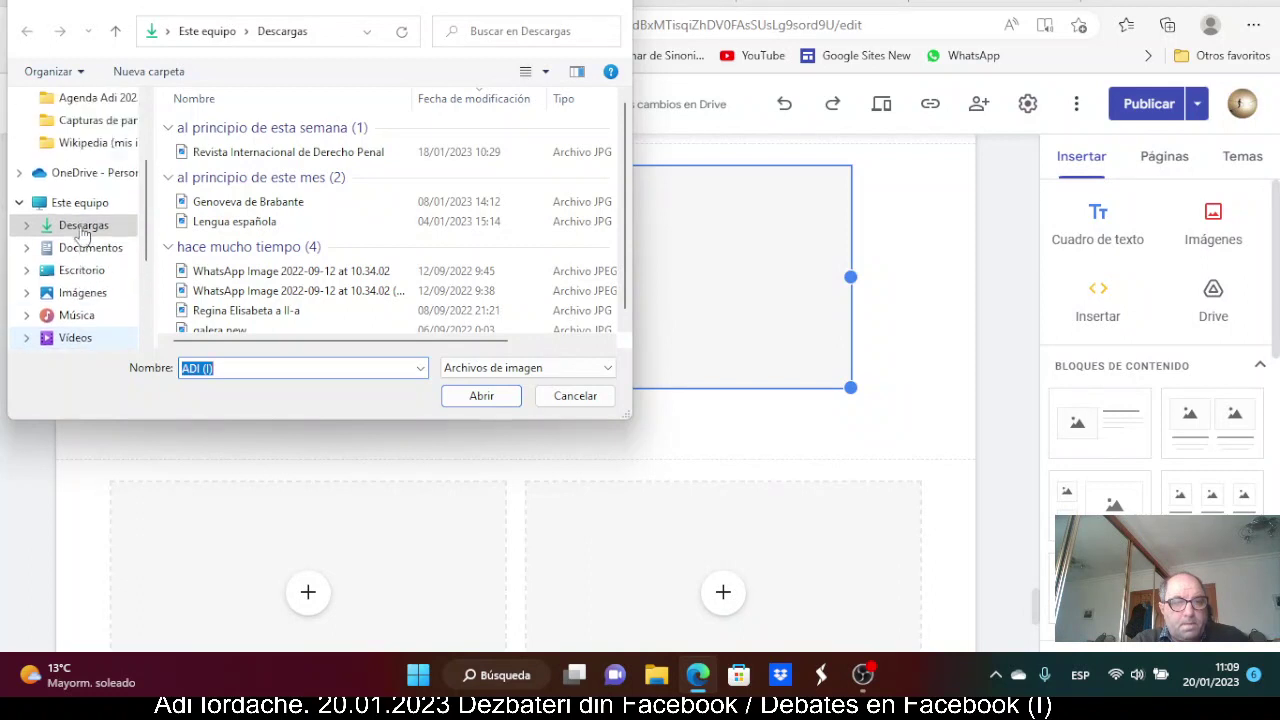
click(100, 124)
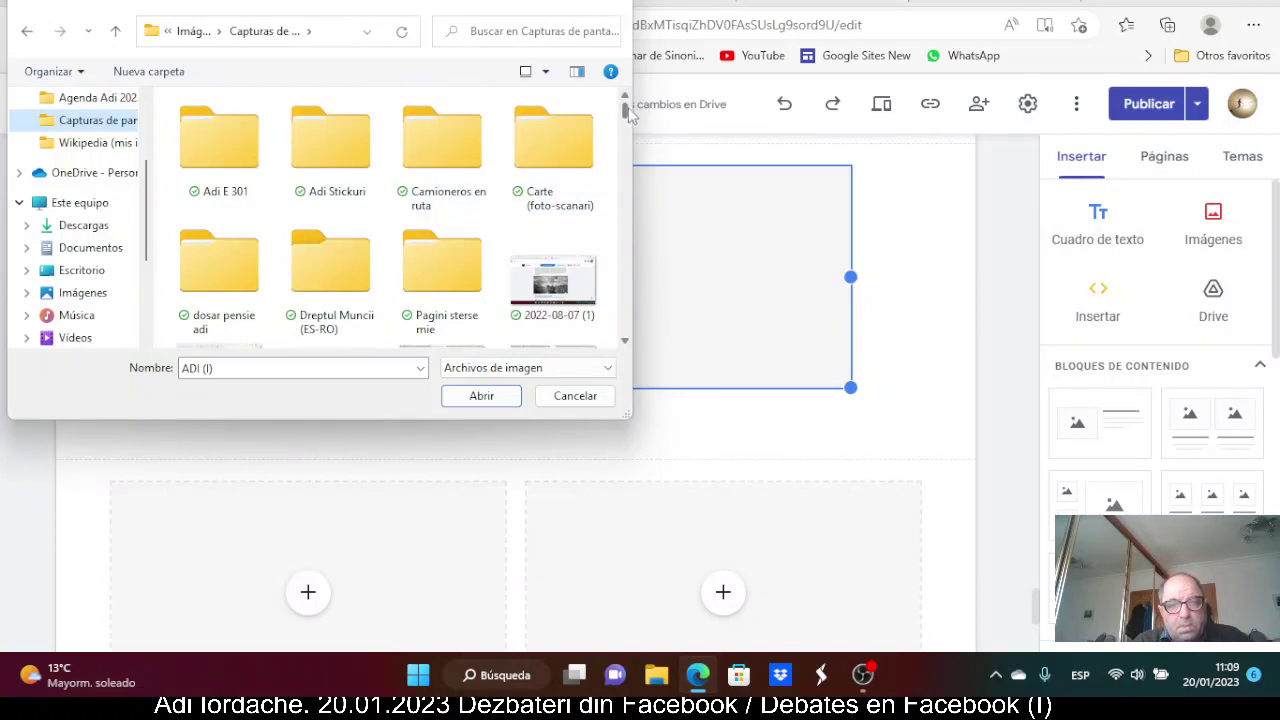
drag(625, 108, 627, 288)
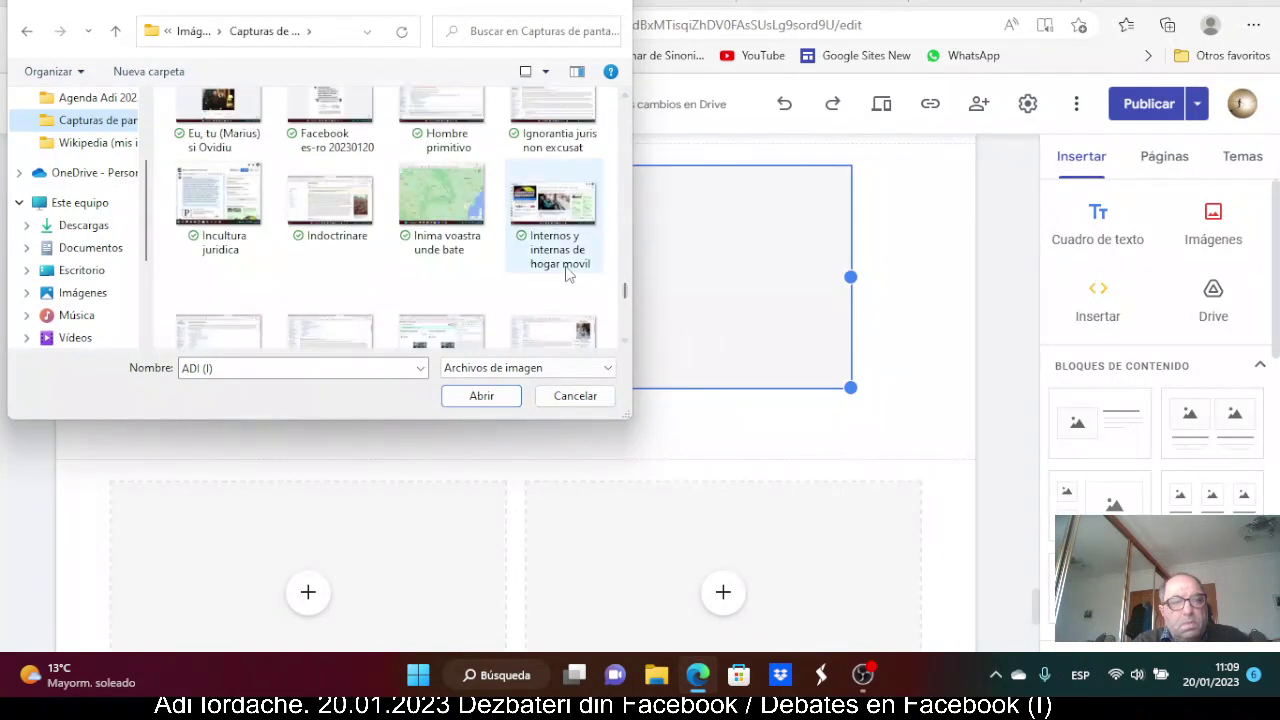
scroll(566, 272, up, 2)
scroll(566, 272, up, 1)
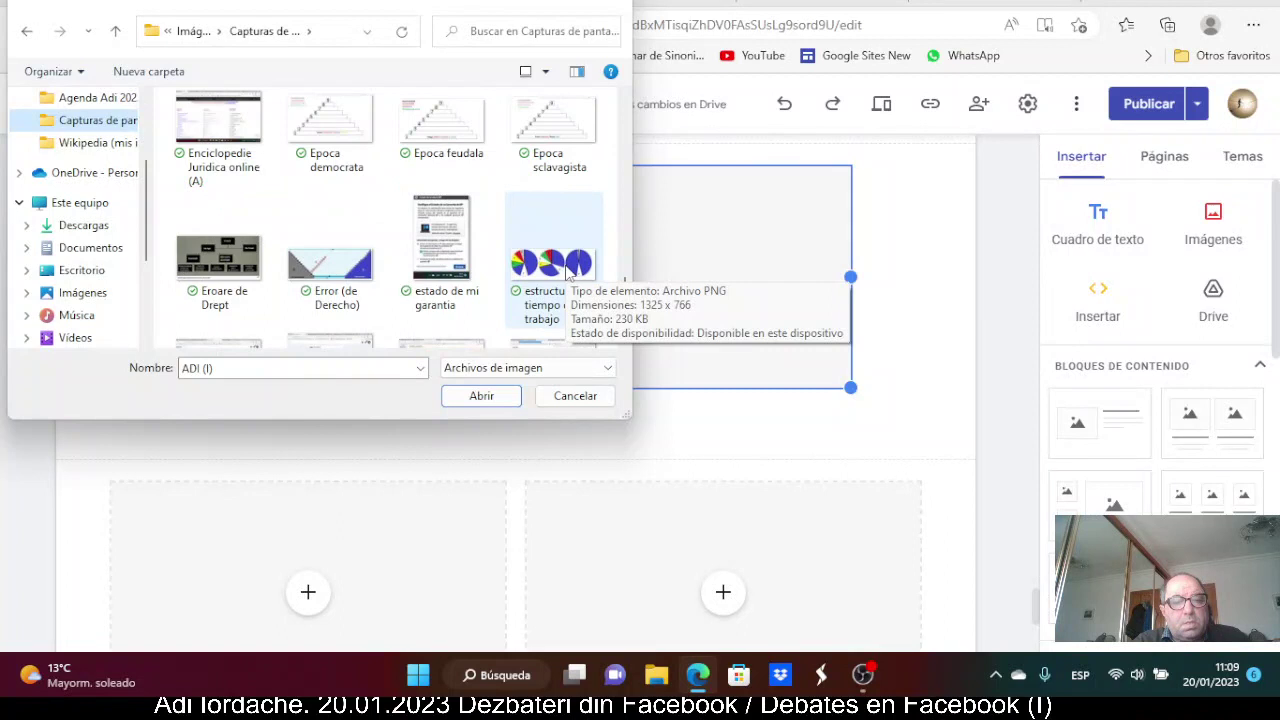
scroll(566, 272, down, 2)
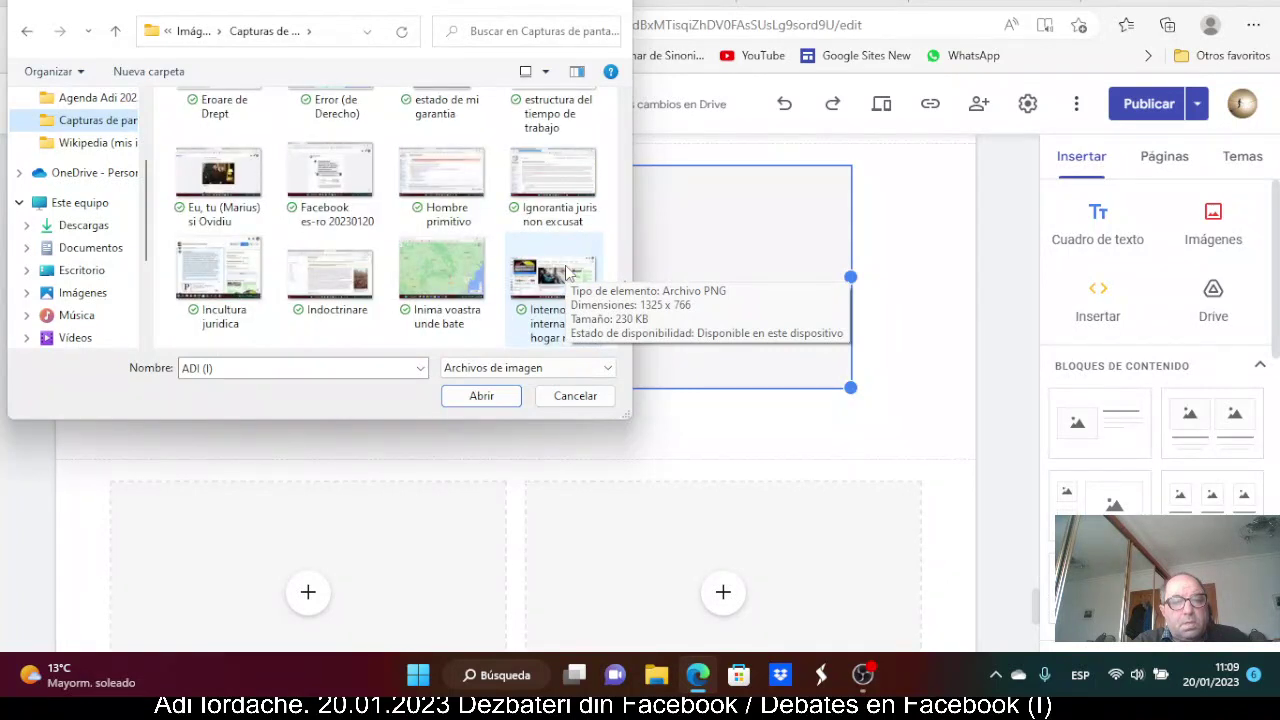
click(333, 180)
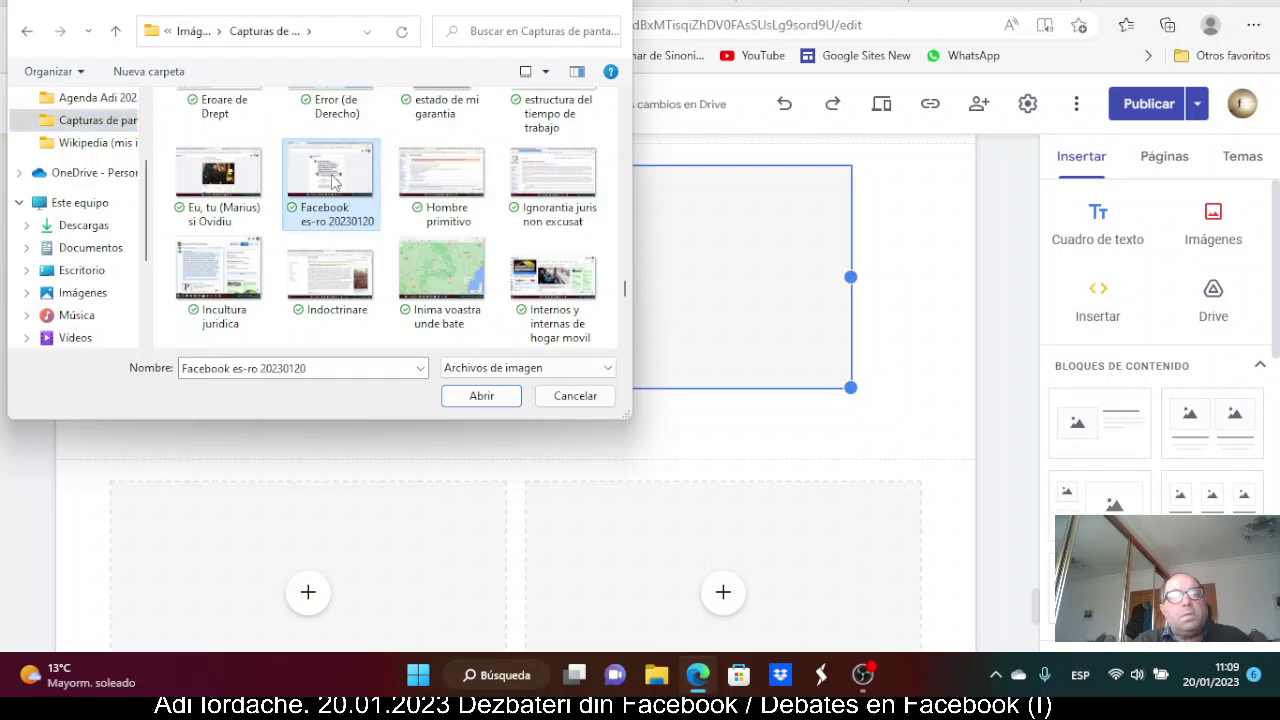
click(481, 396)
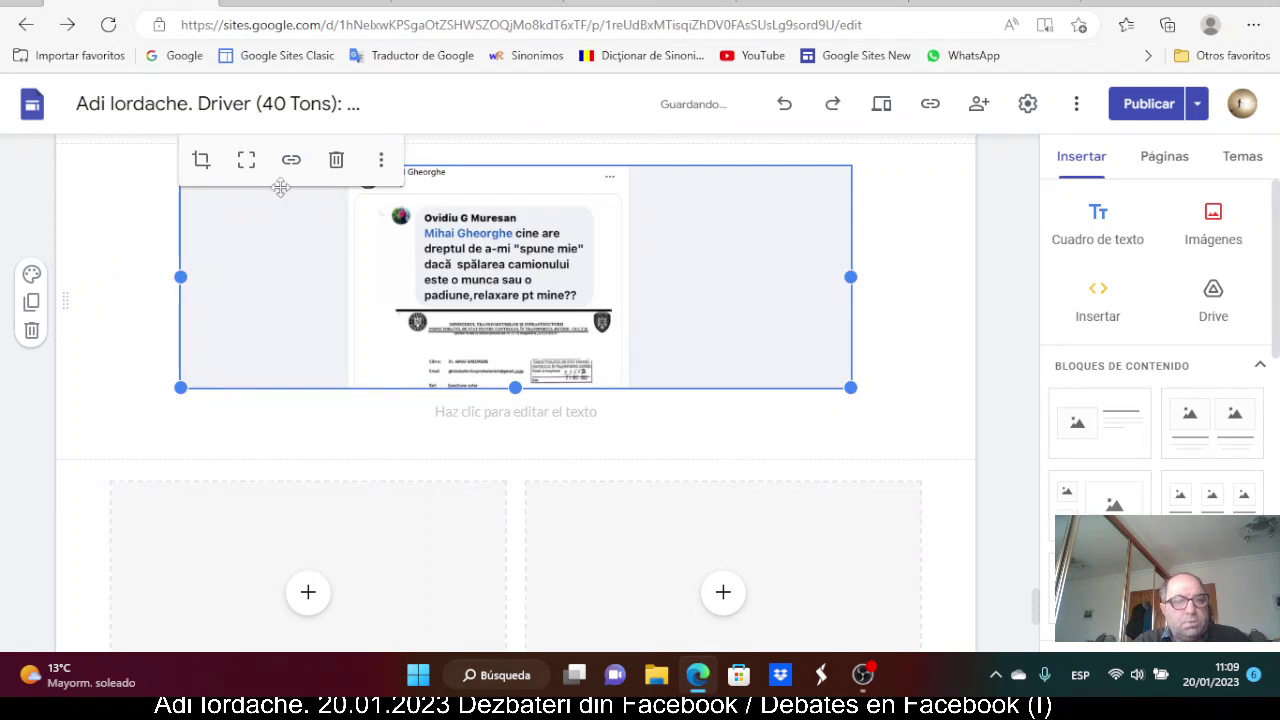
click(249, 164)
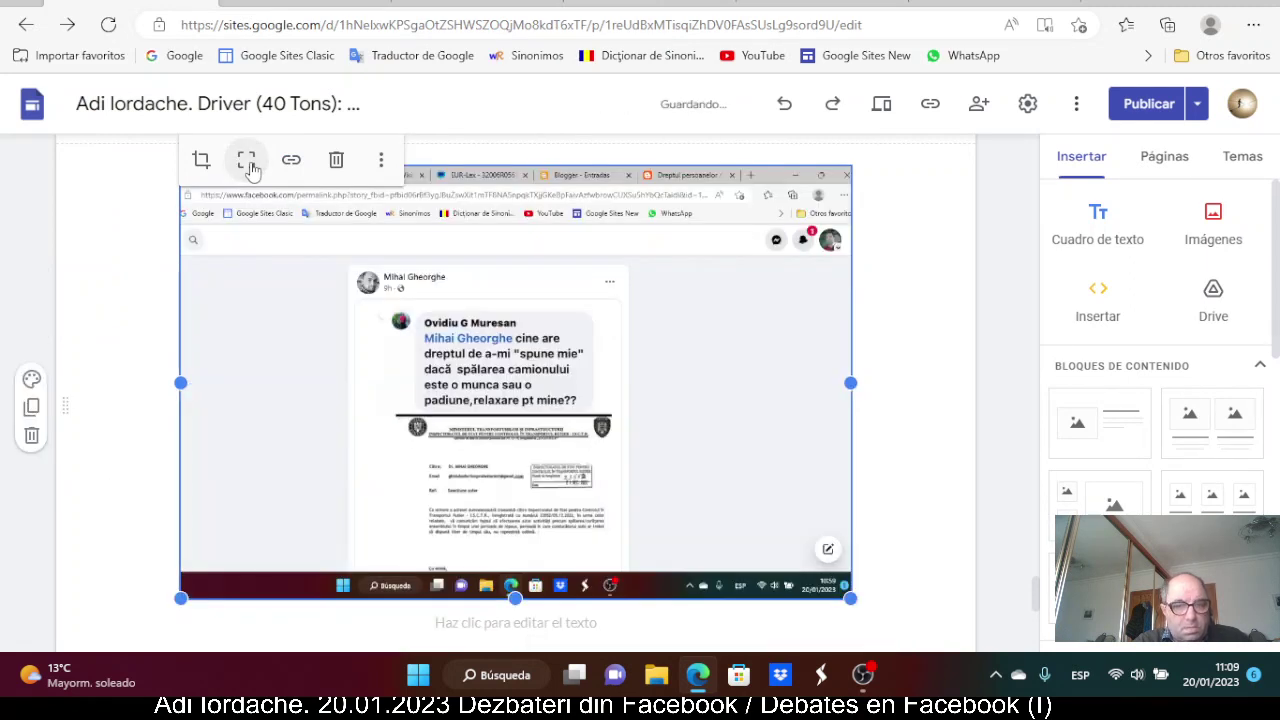
Delete the heading placeholders under both images in the lower two-column block
scroll(700, 451, down, 3)
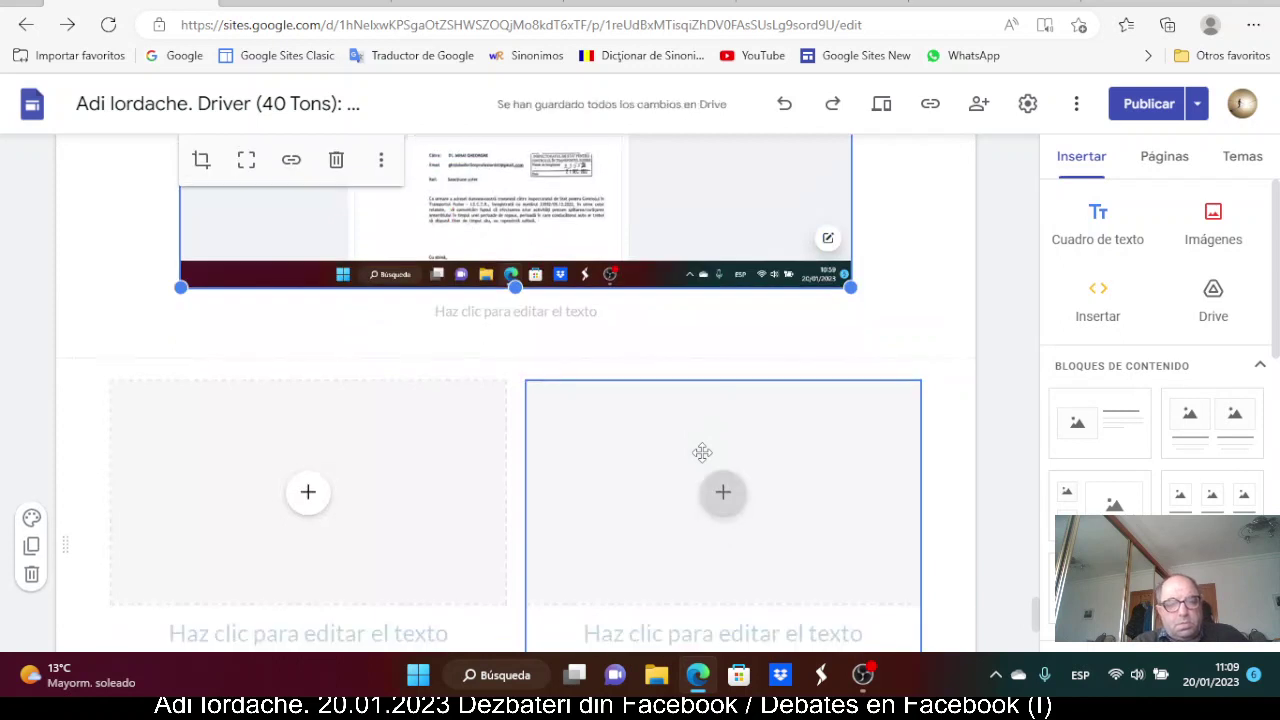
scroll(611, 516, down, 2)
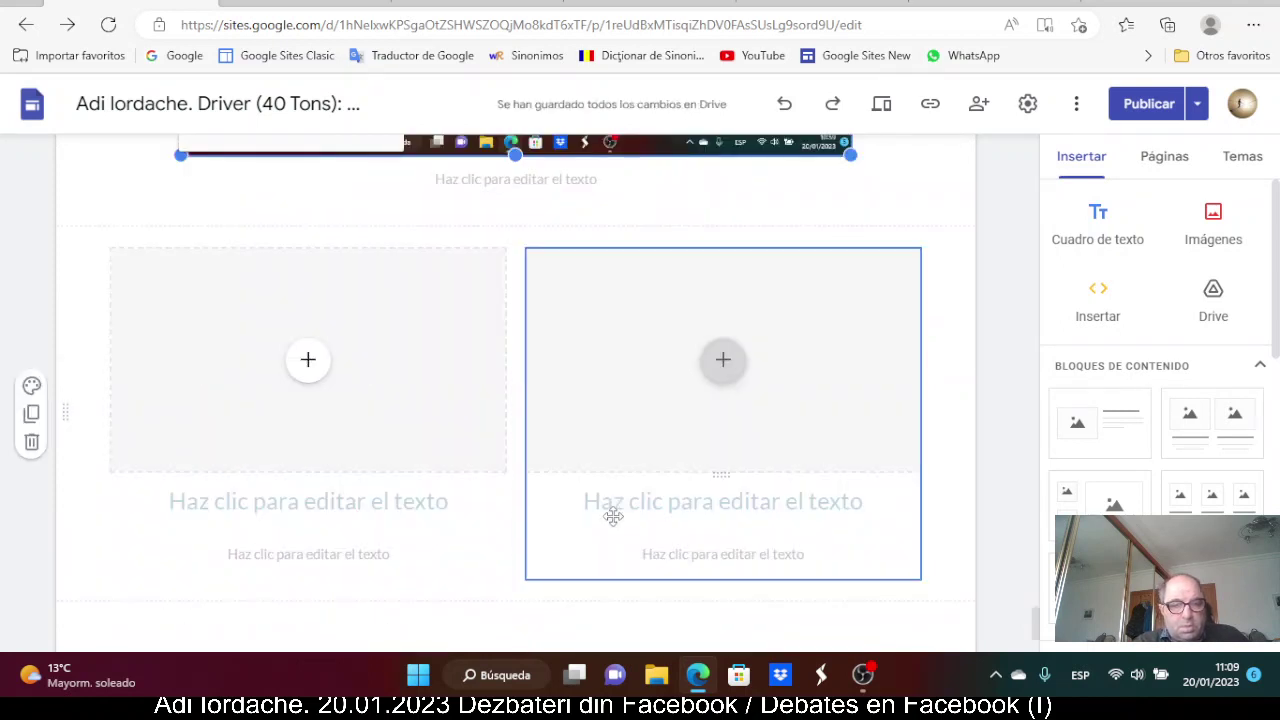
click(361, 476)
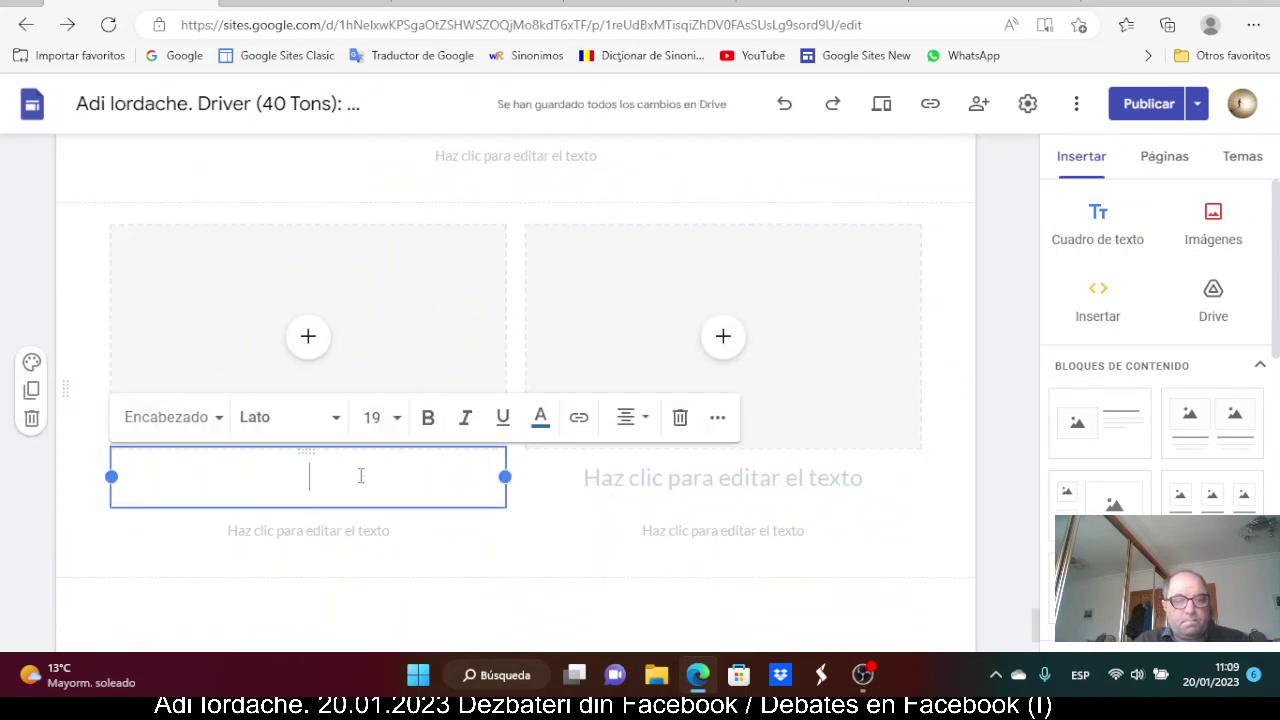
click(680, 417)
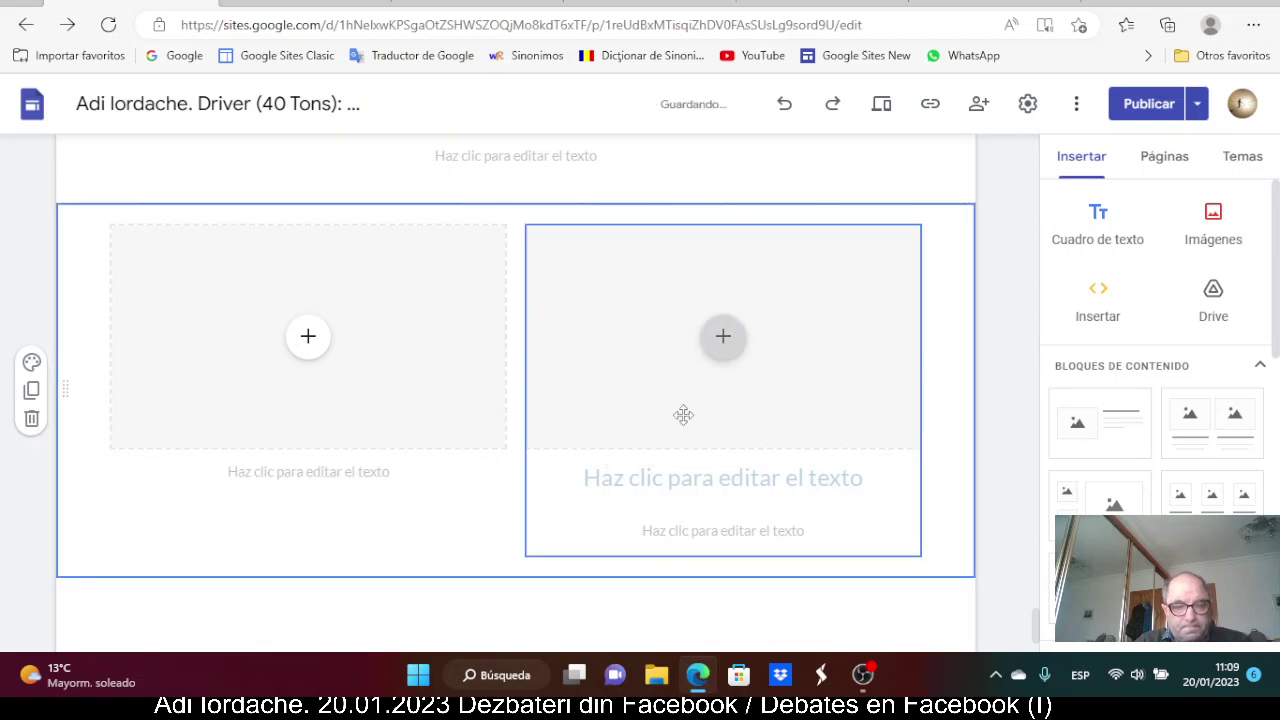
click(737, 487)
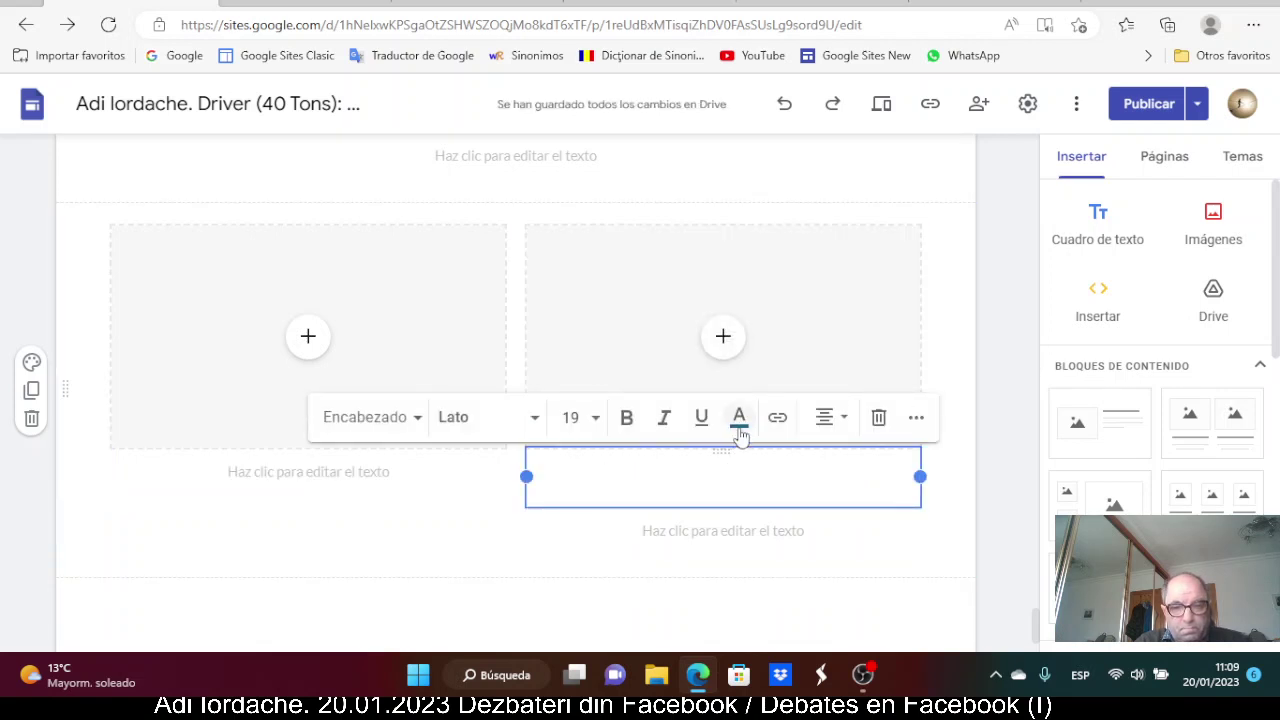
click(878, 417)
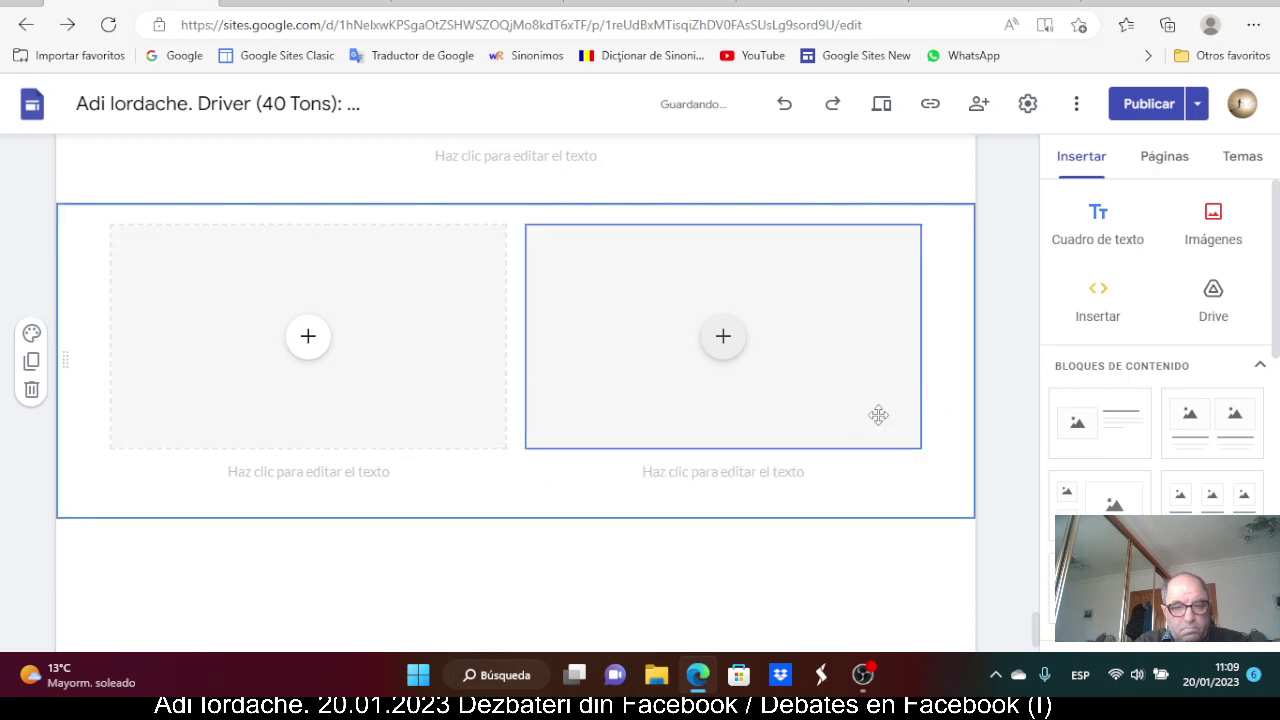
Caption the left image placeholder in the lower two-column block "Loc rezervat pt video"
click(318, 484)
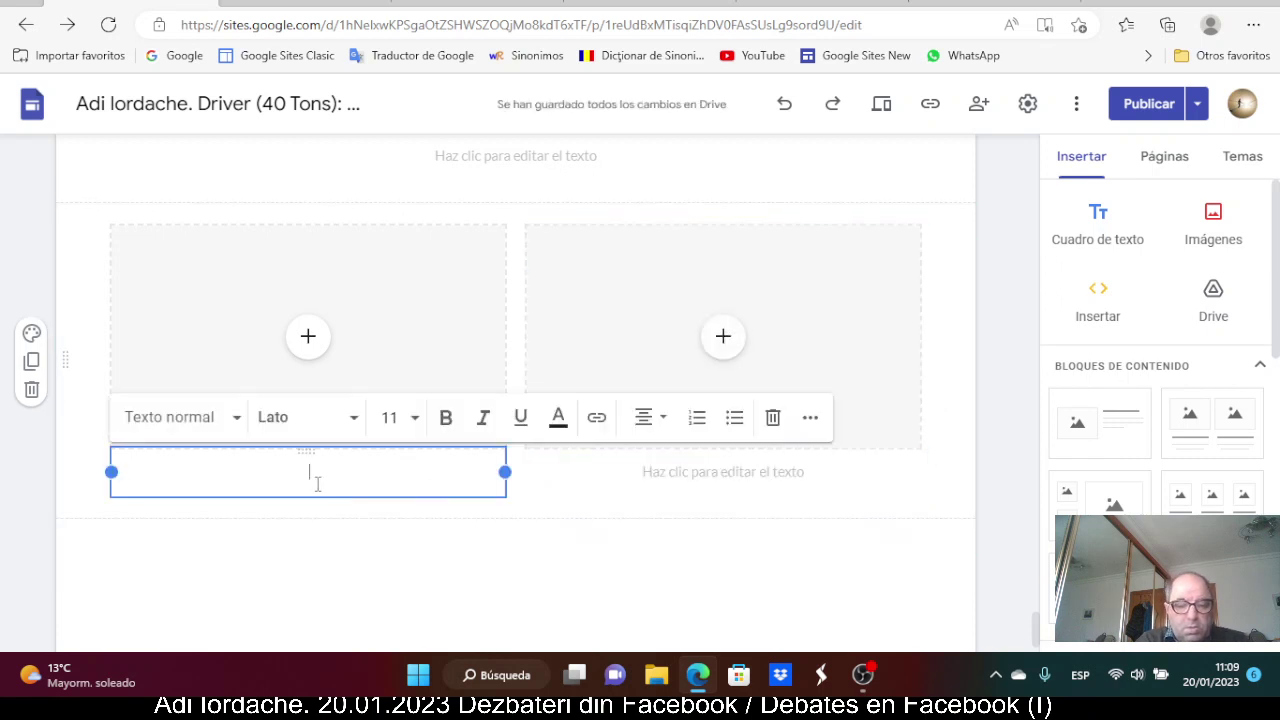
text(Loc)
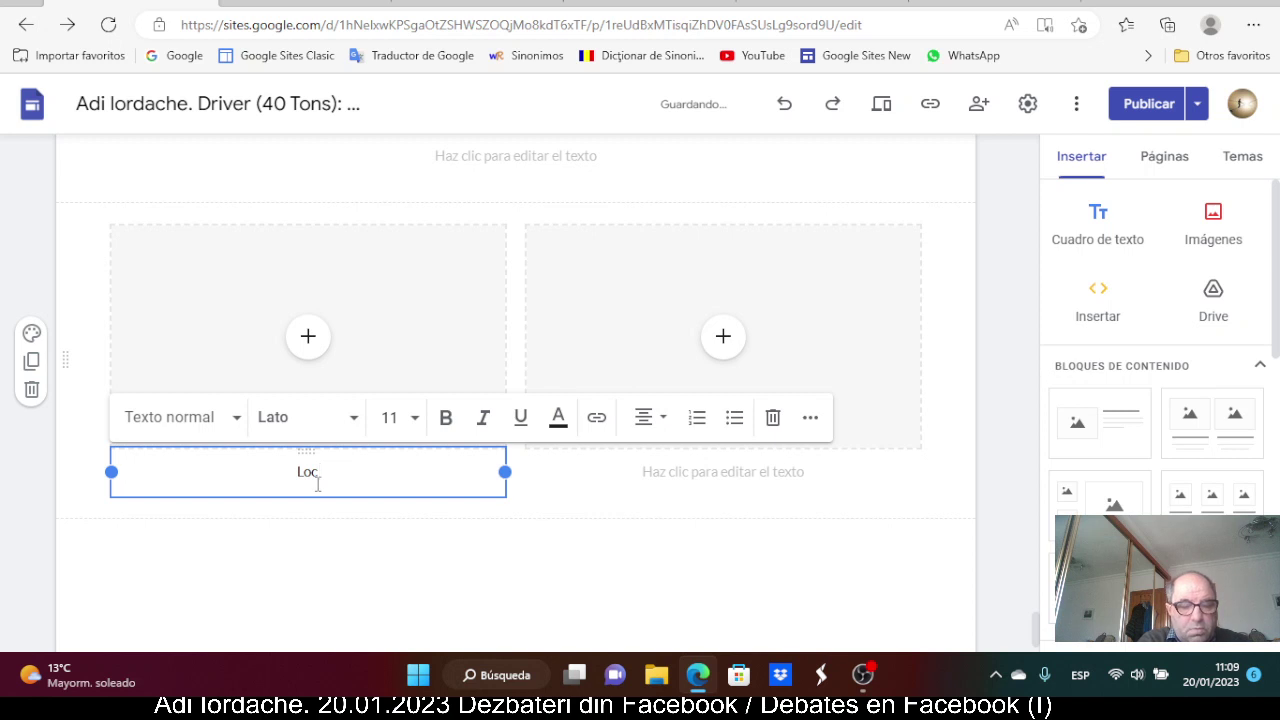
text( rezerv)
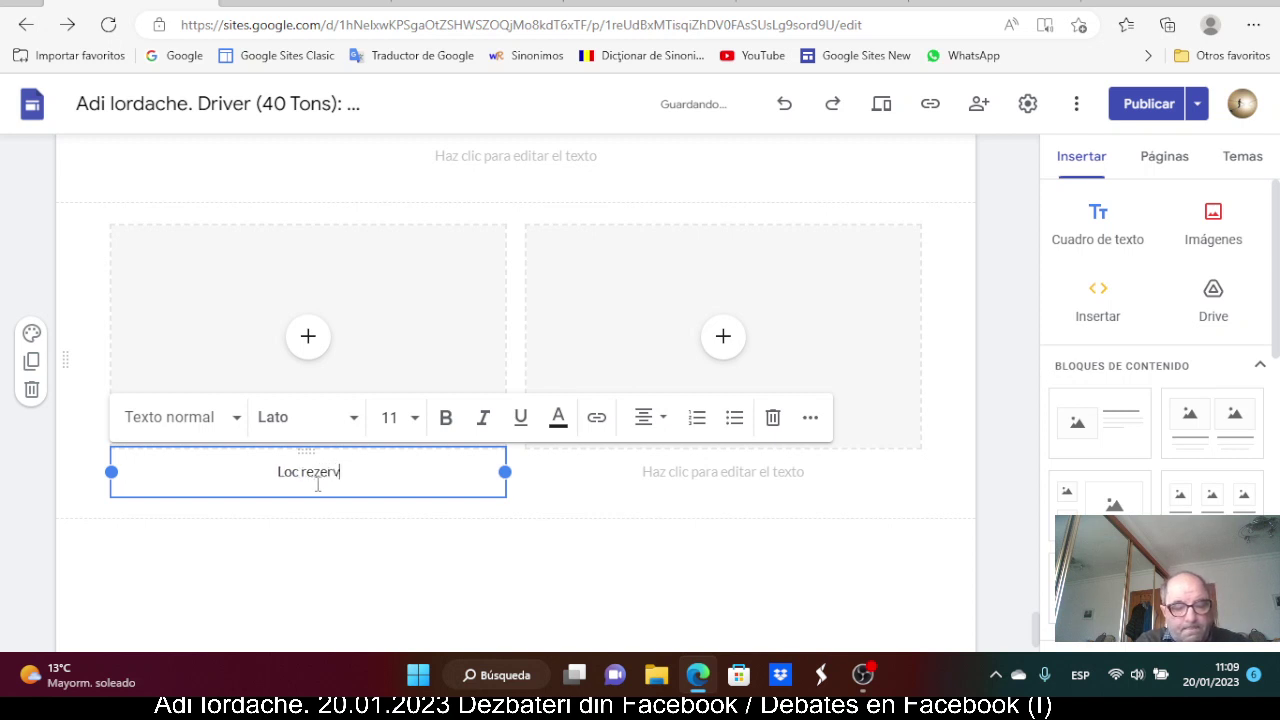
text(at )
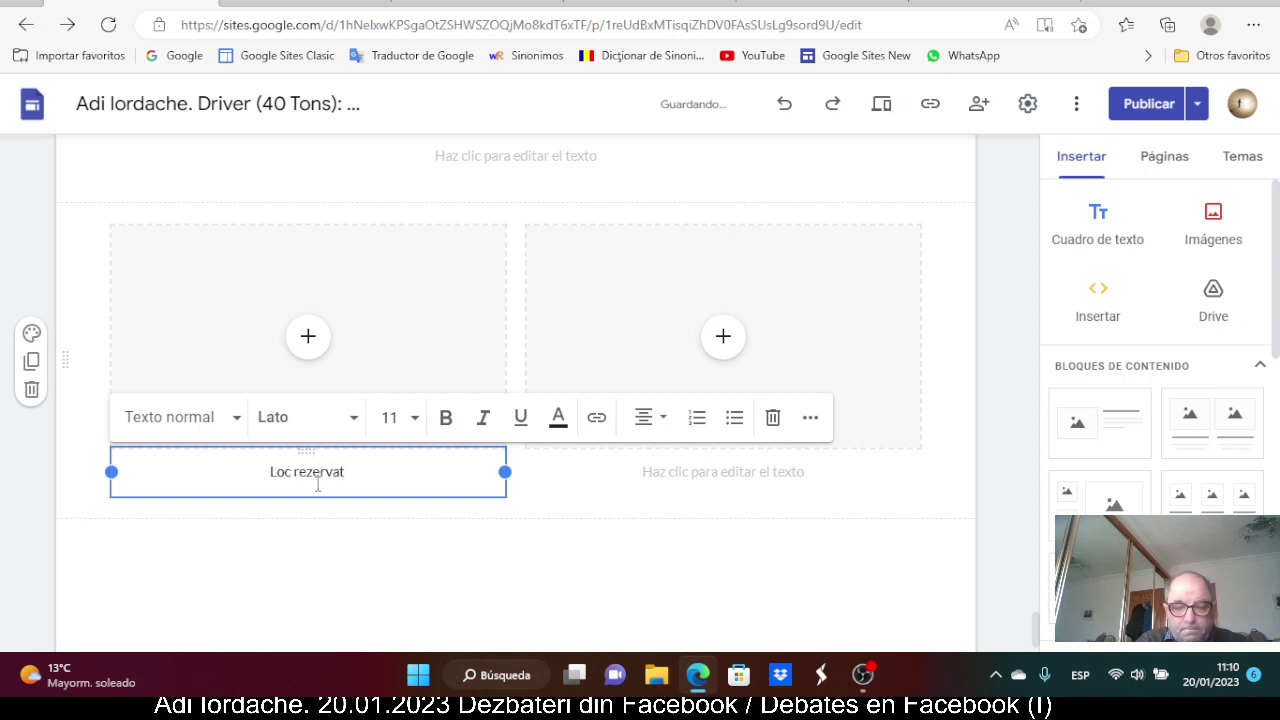
text(pt v)
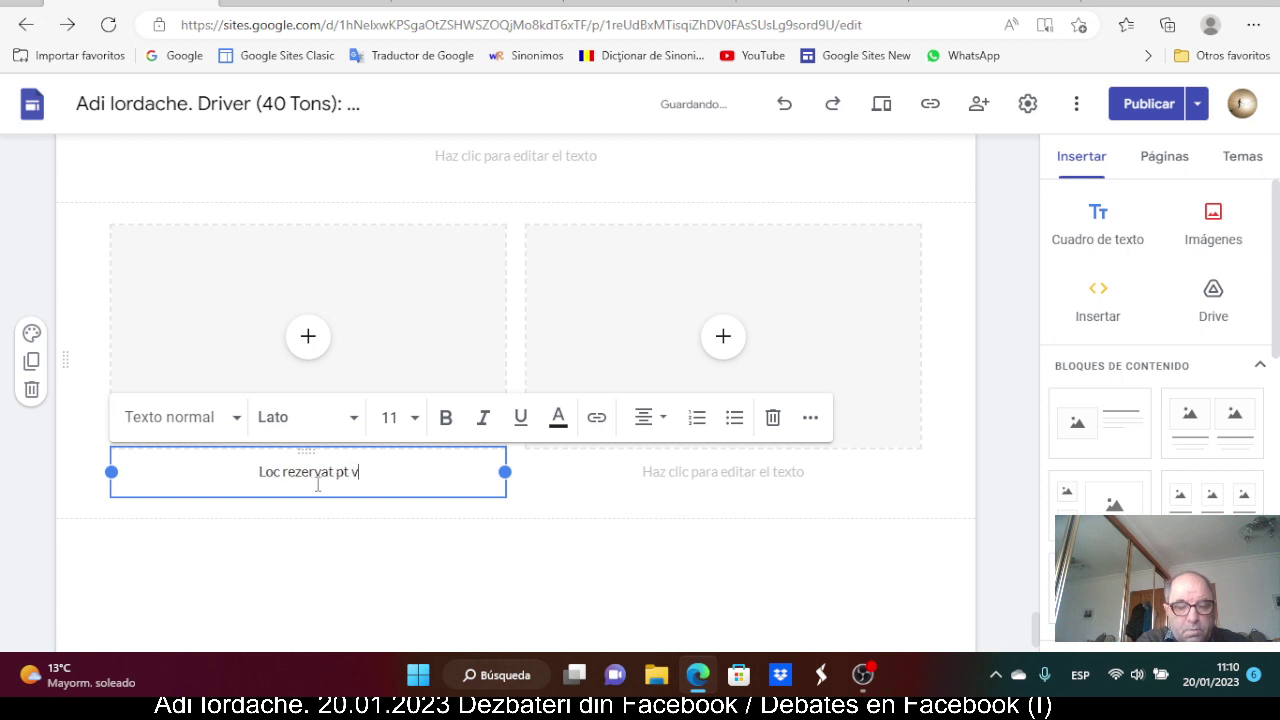
text(ideo)
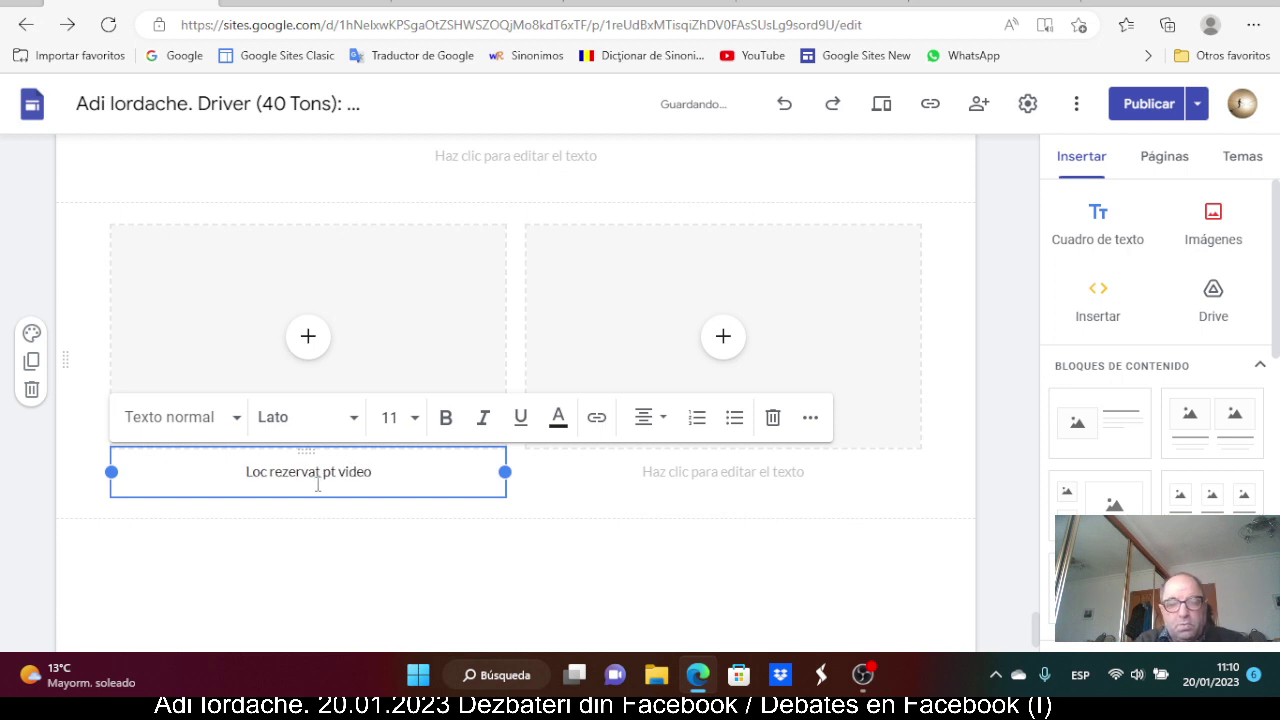
Caption the right image placeholder in the same block "Lugar reservado para video"
click(711, 473)
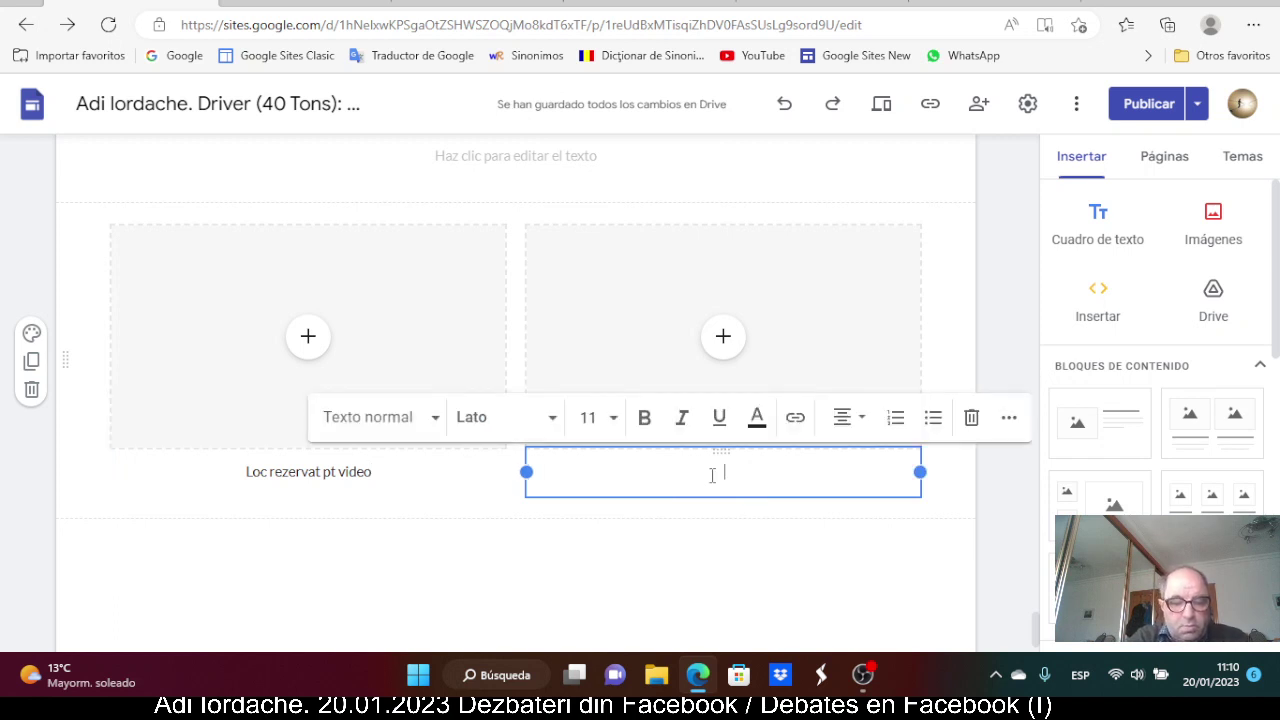
text(Lugar )
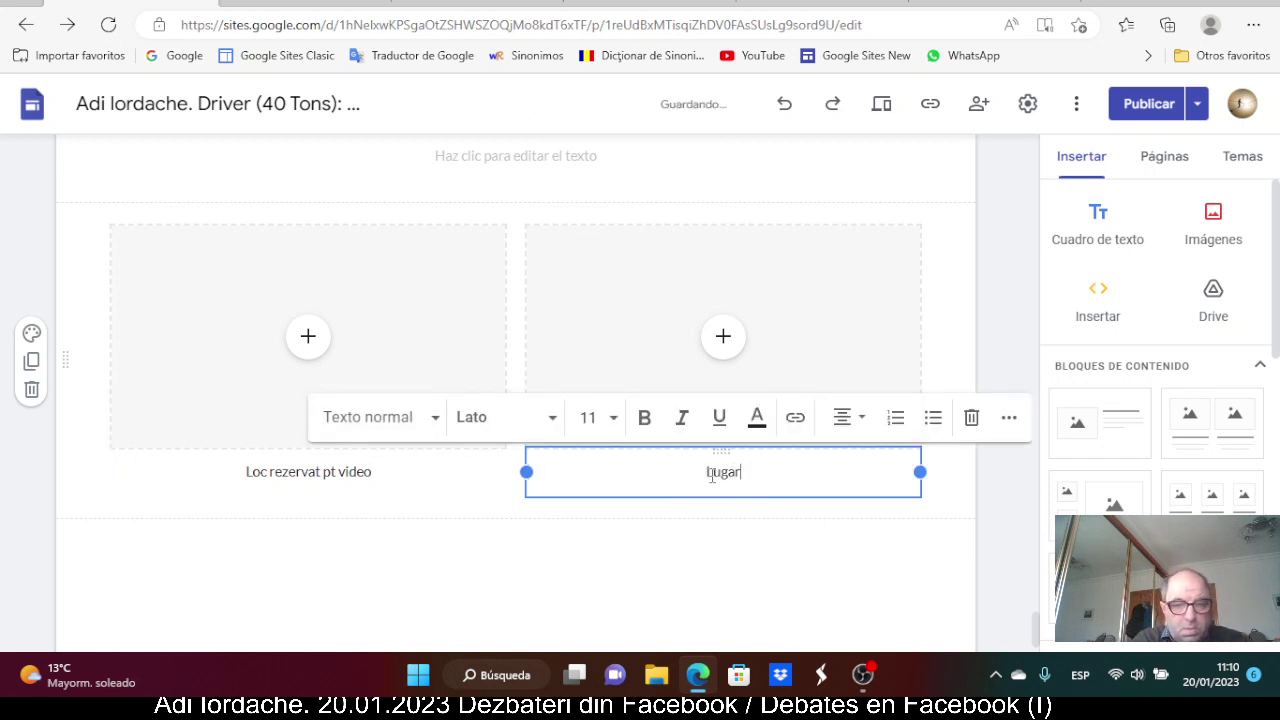
text(res)
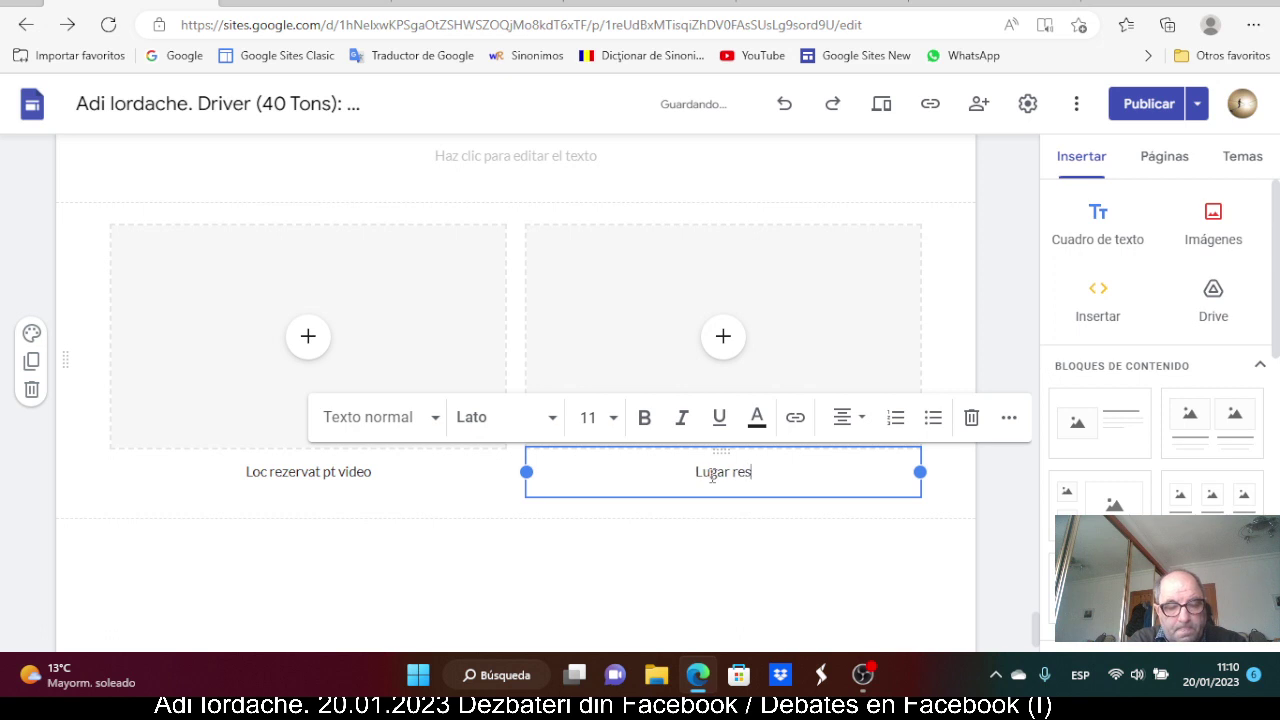
text(erva)
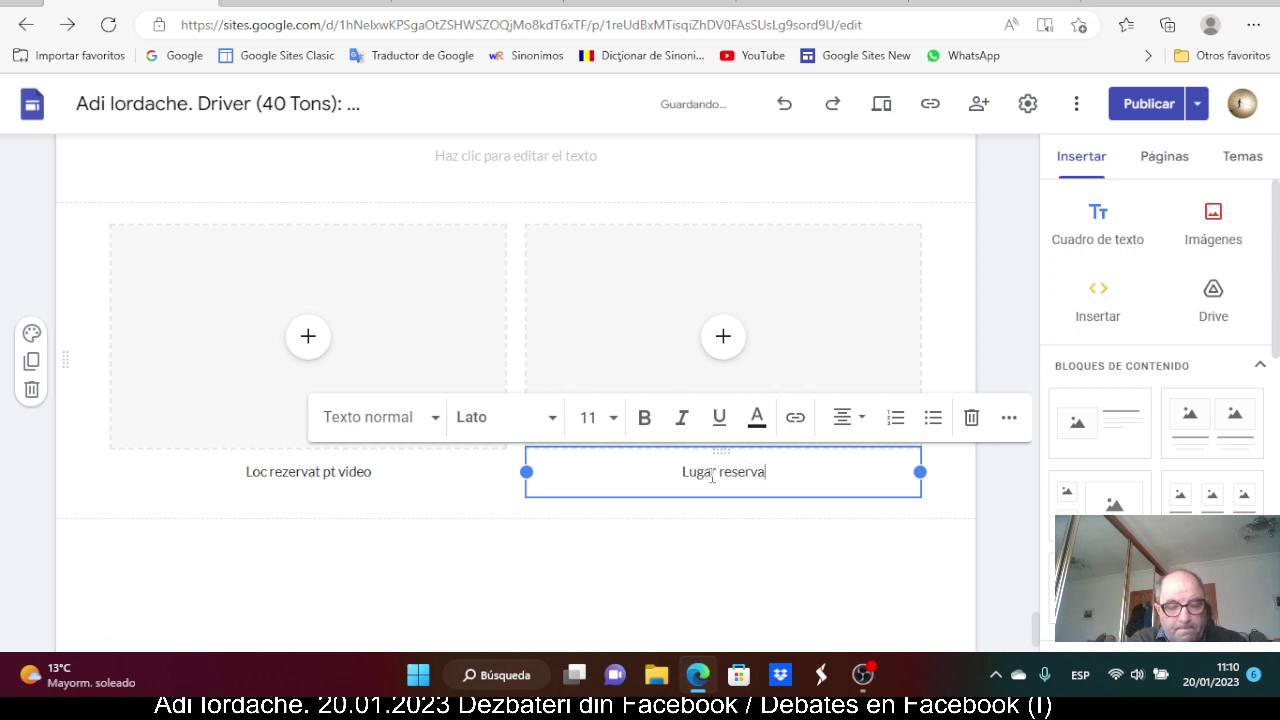
text(do p)
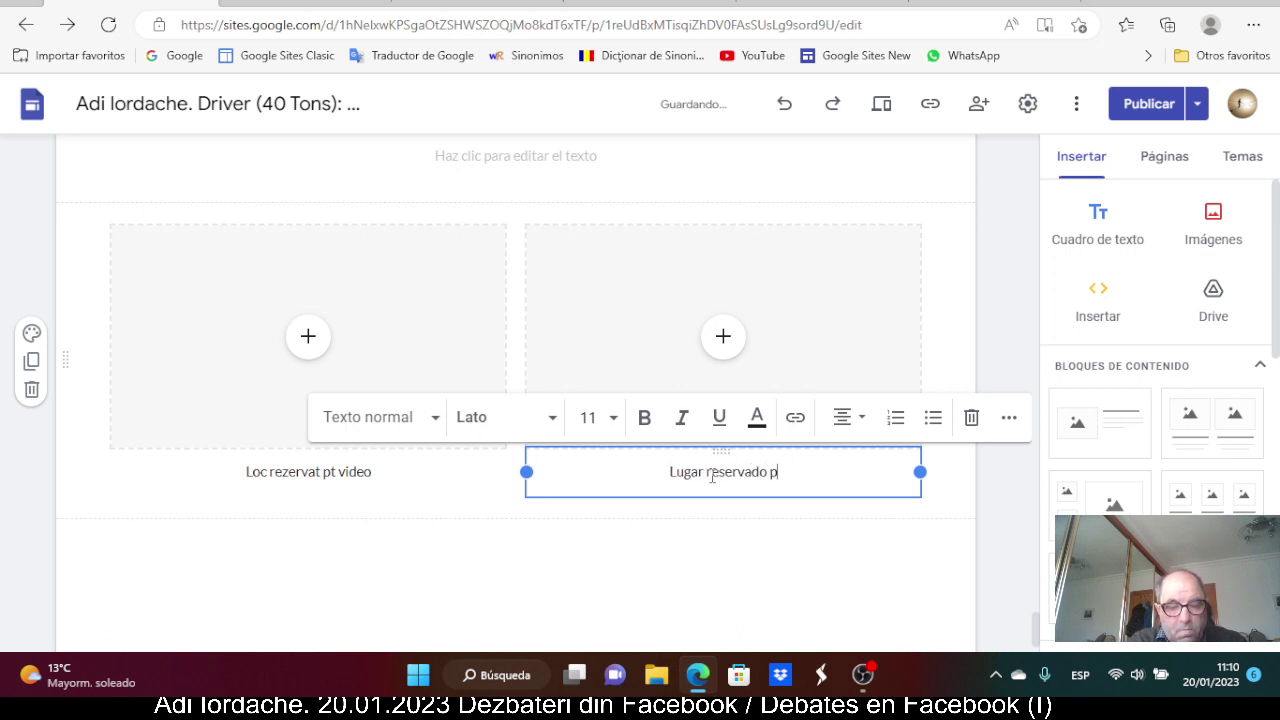
text(ara video)
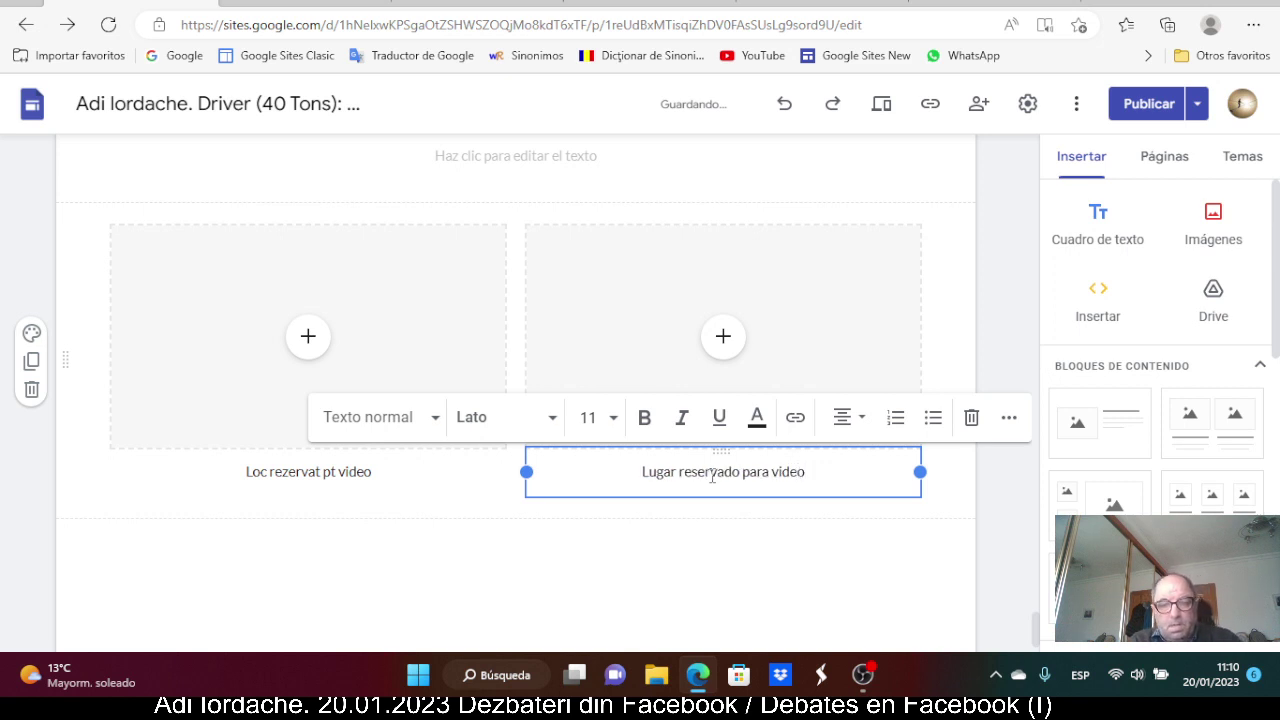
click(750, 533)
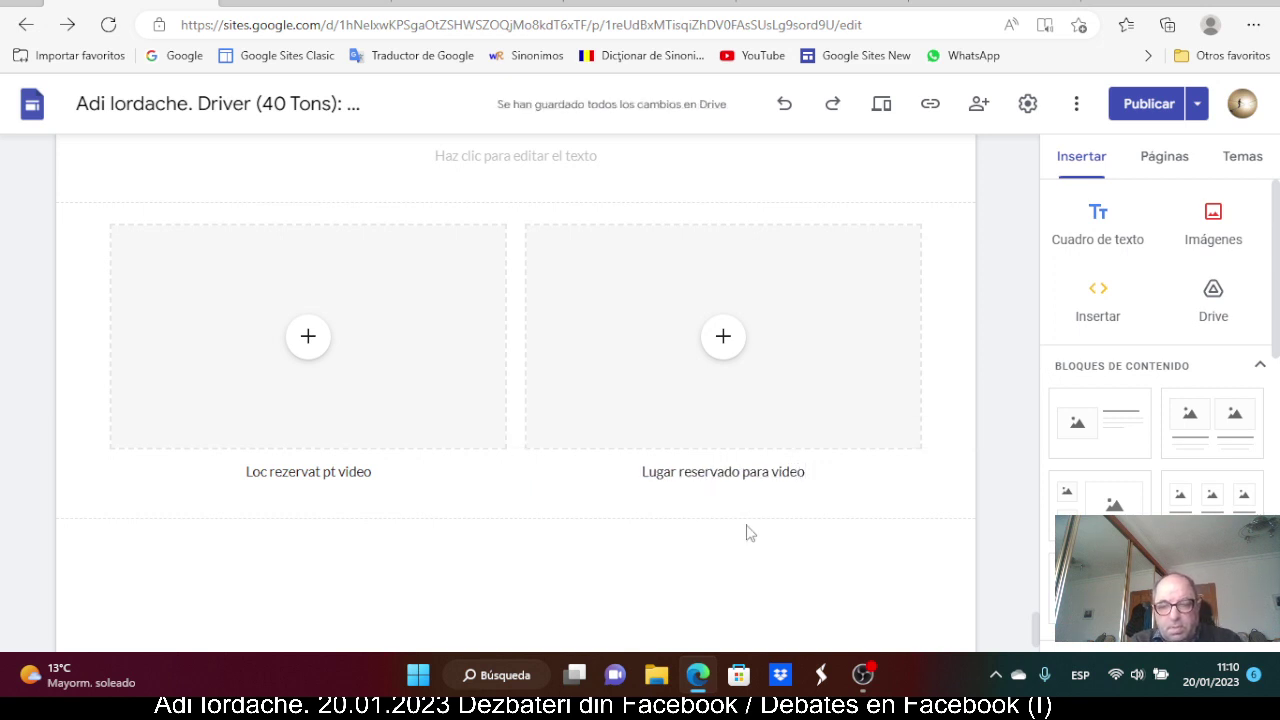
Add another two-column image-and-text block below the captioned video placeholders and delete both of its image placeholders
scroll(798, 548, down, 1)
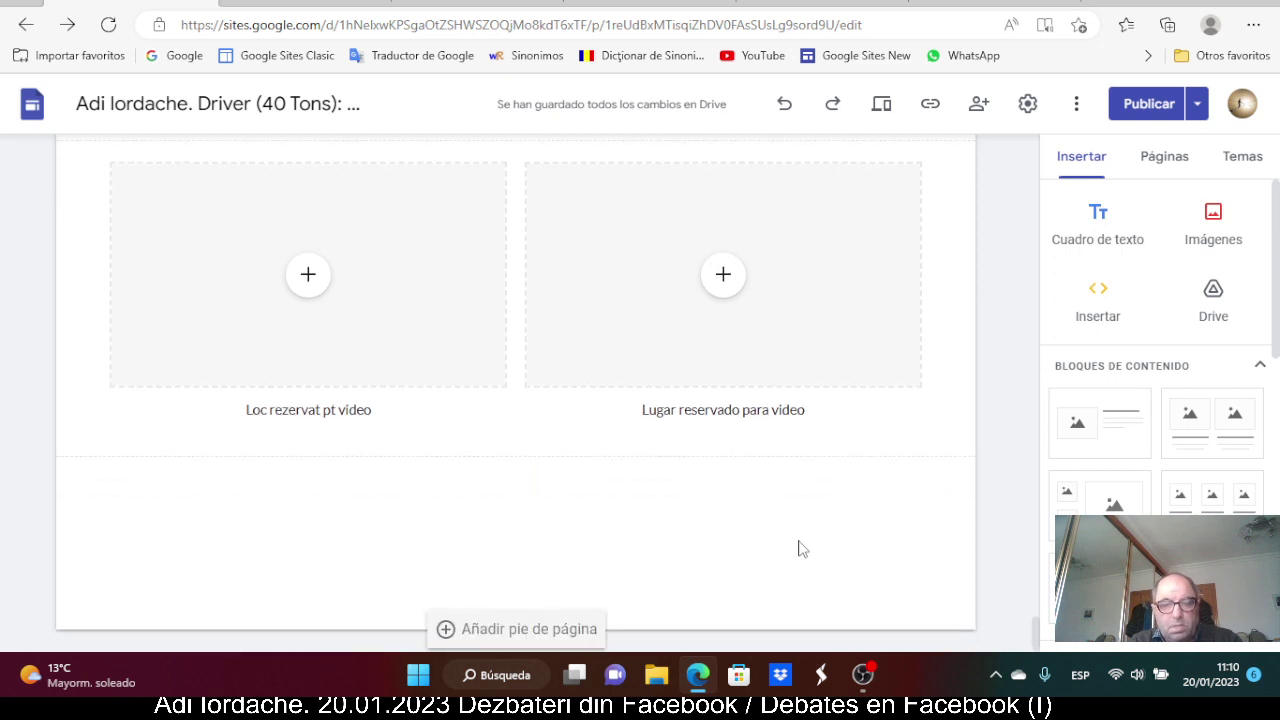
click(1190, 437)
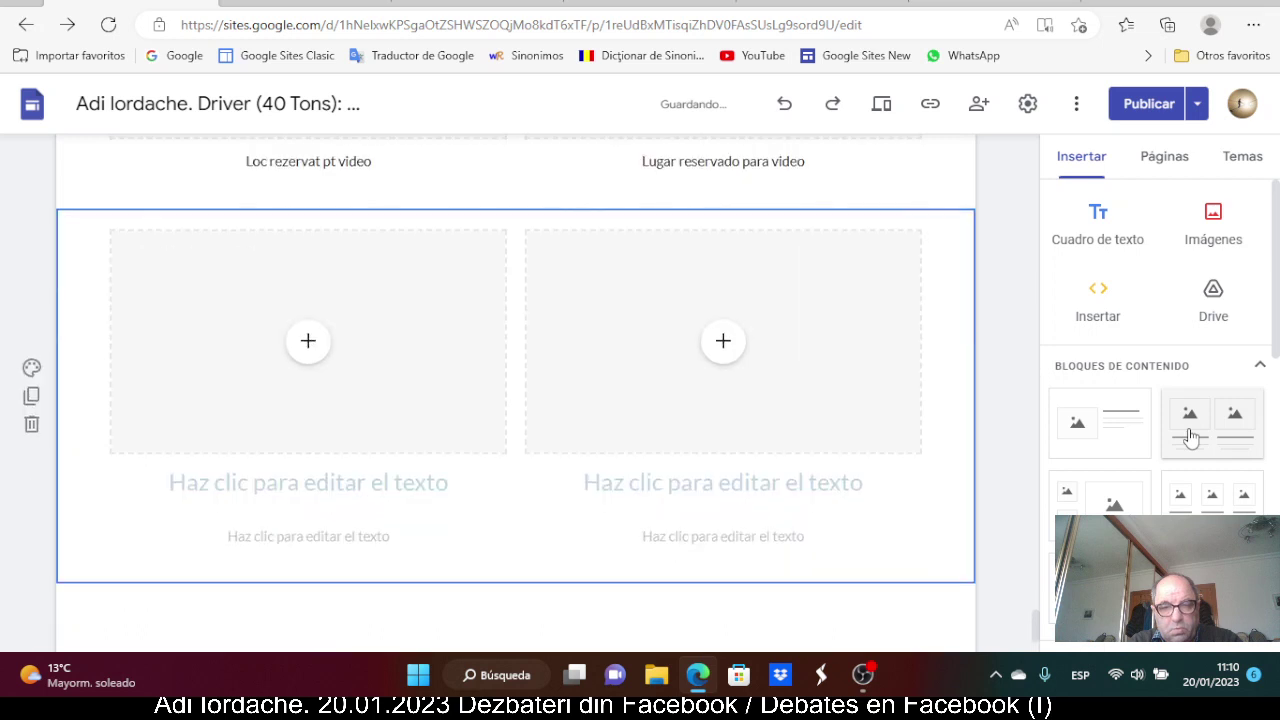
click(286, 434)
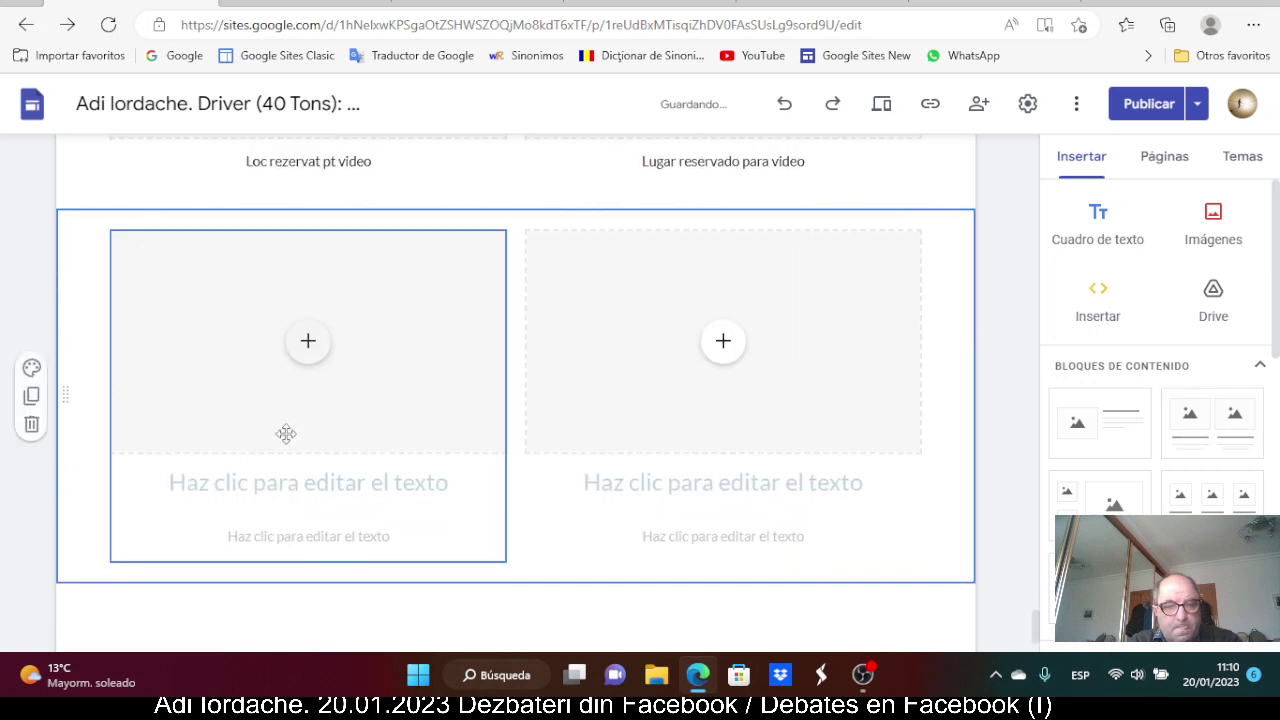
click(372, 400)
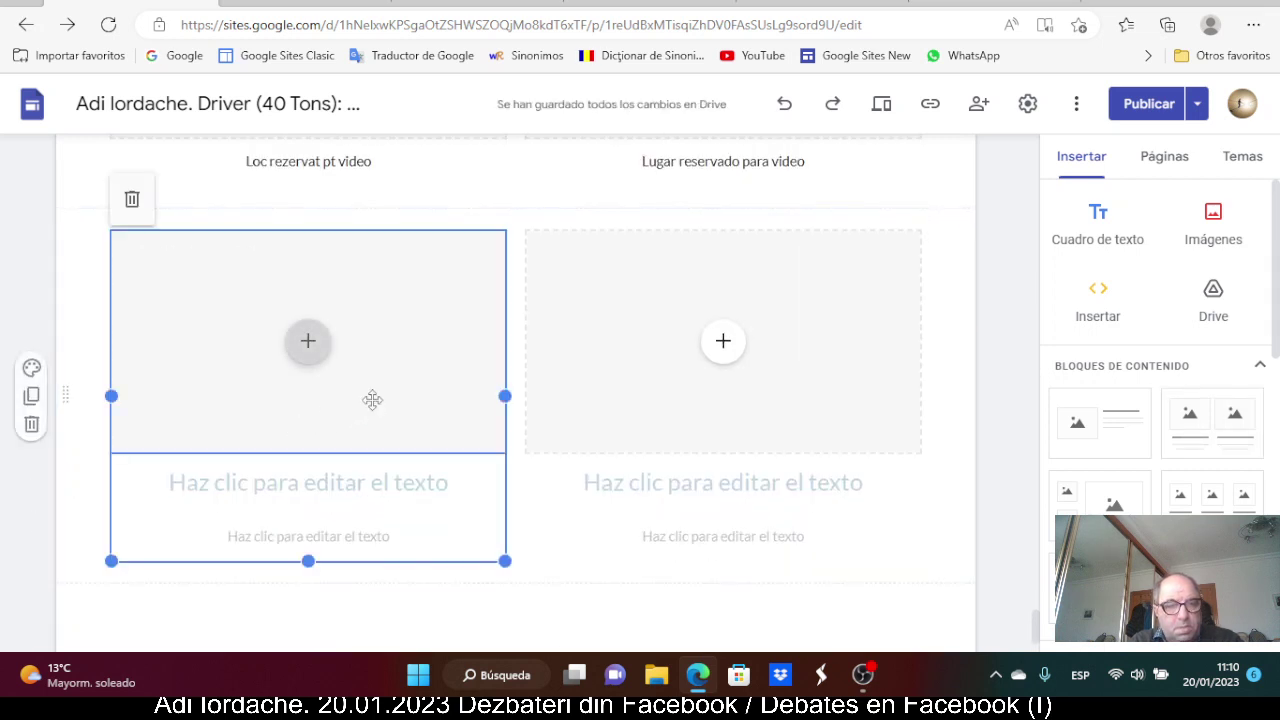
click(372, 400)
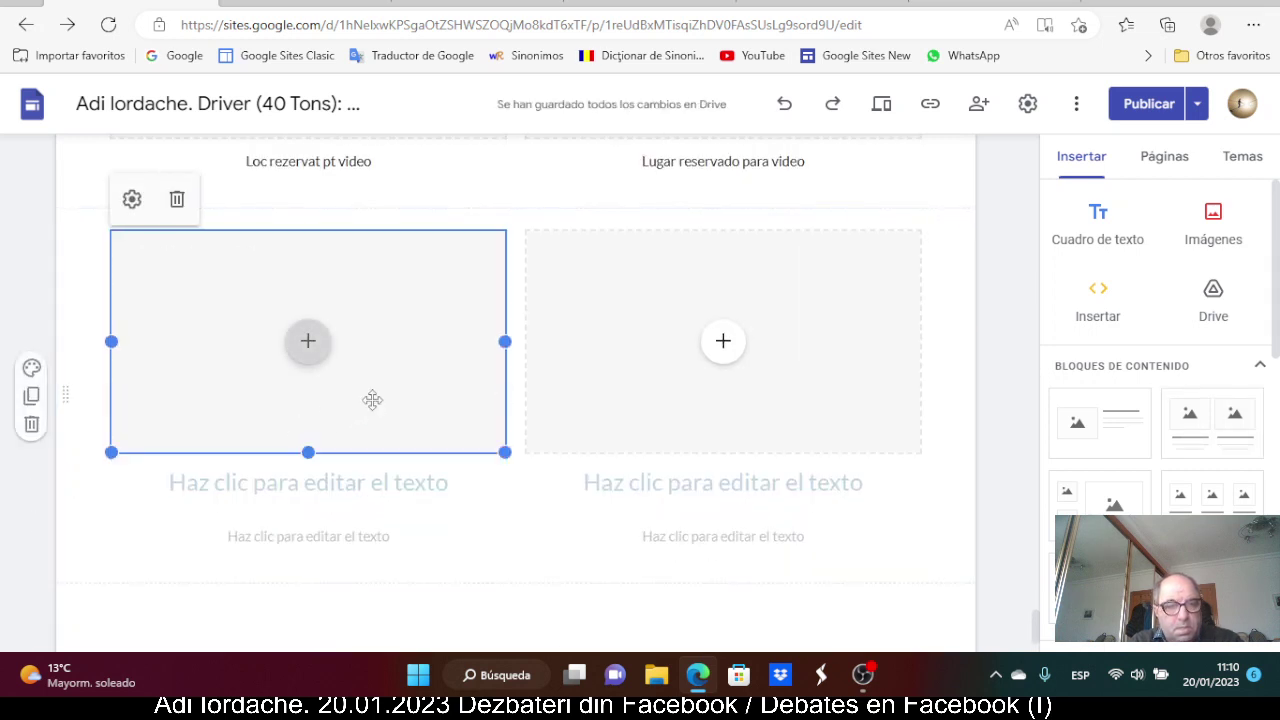
click(178, 201)
click(858, 261)
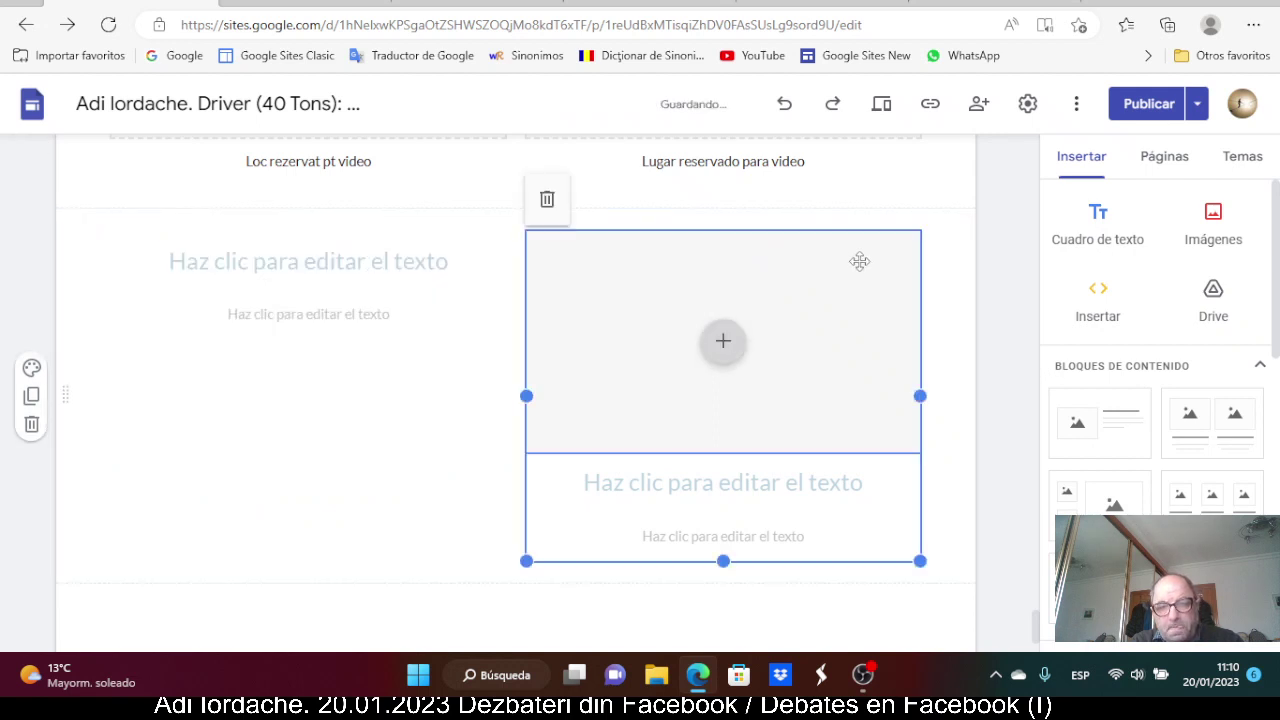
click(858, 261)
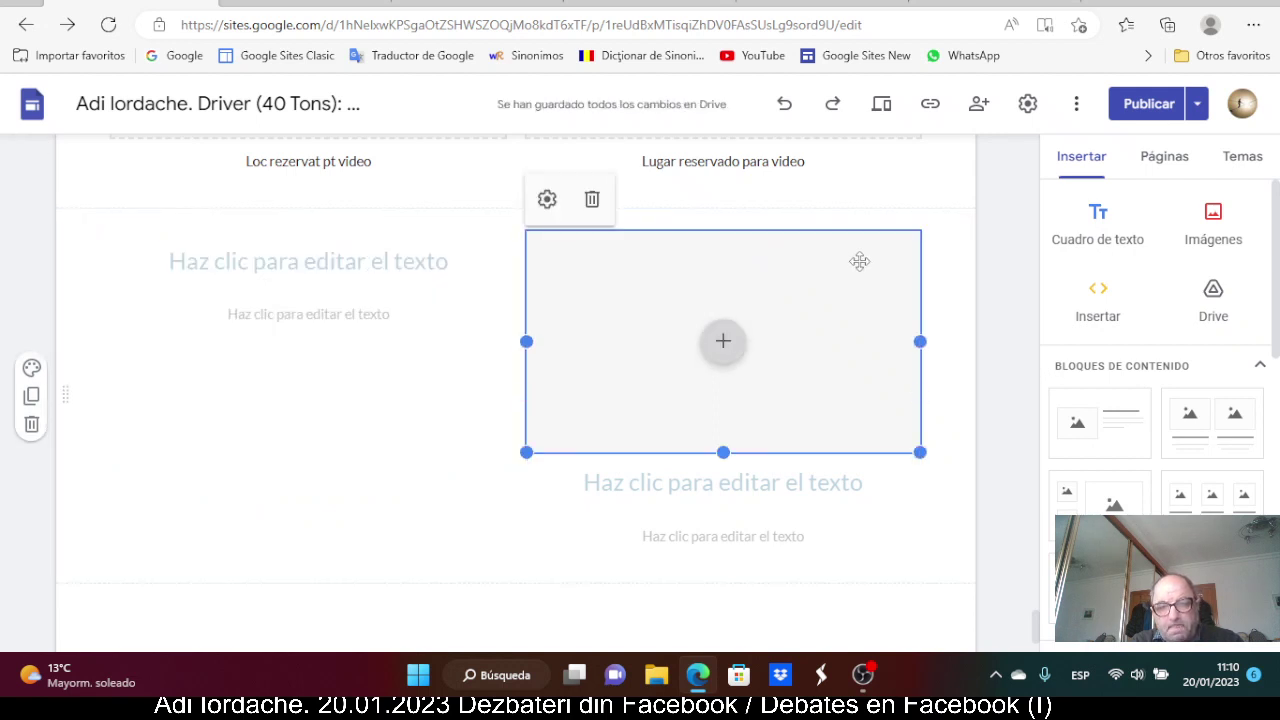
click(592, 201)
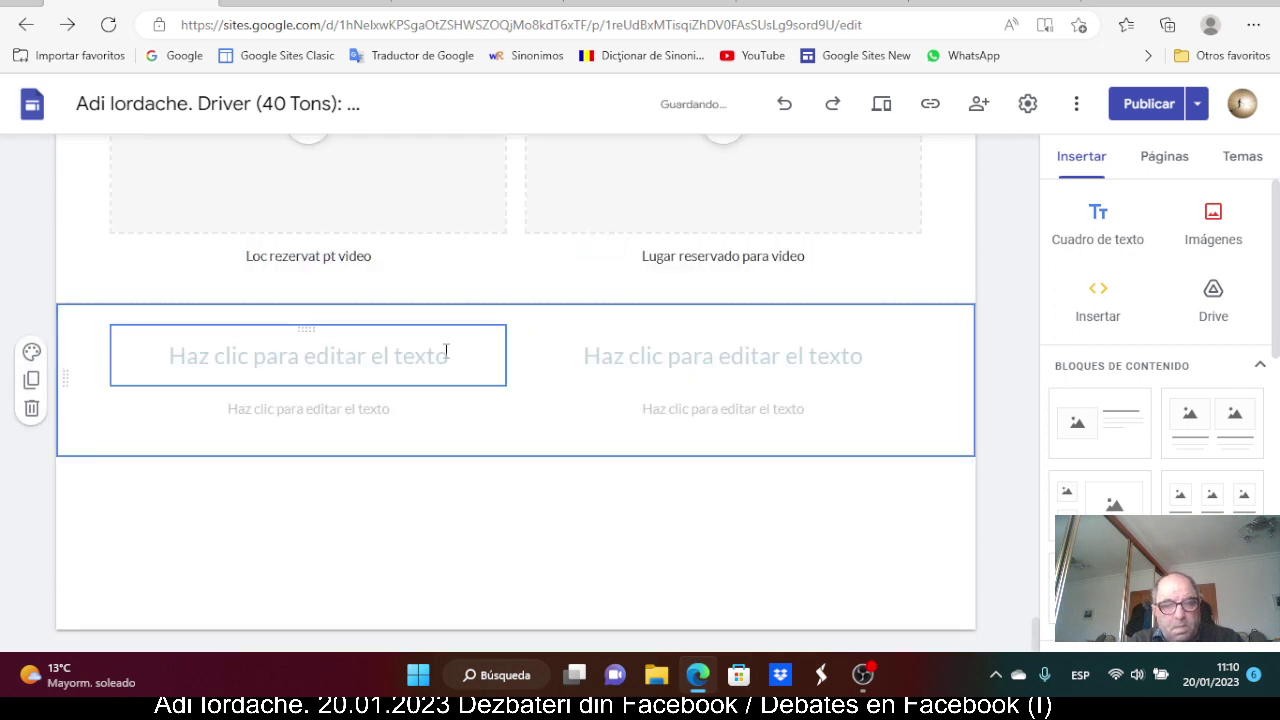
Delete the heading placeholders in both columns of the new block, keeping the normal text placeholders
click(380, 362)
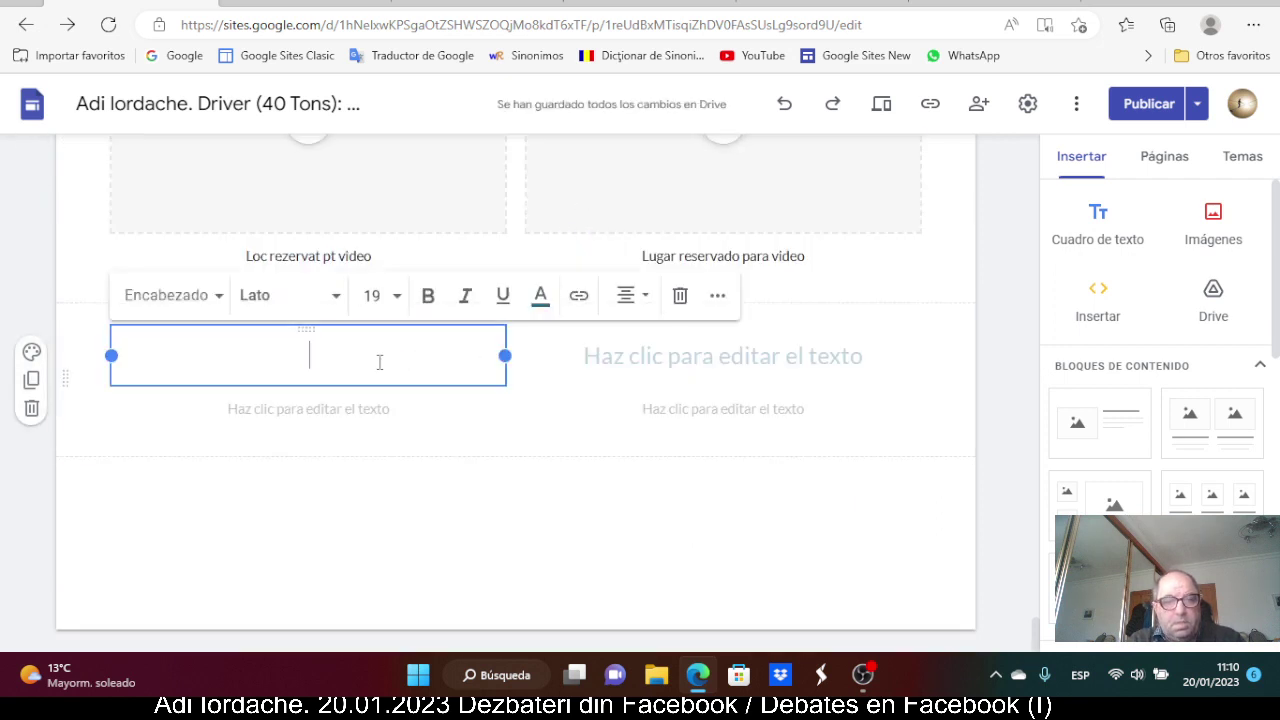
click(680, 298)
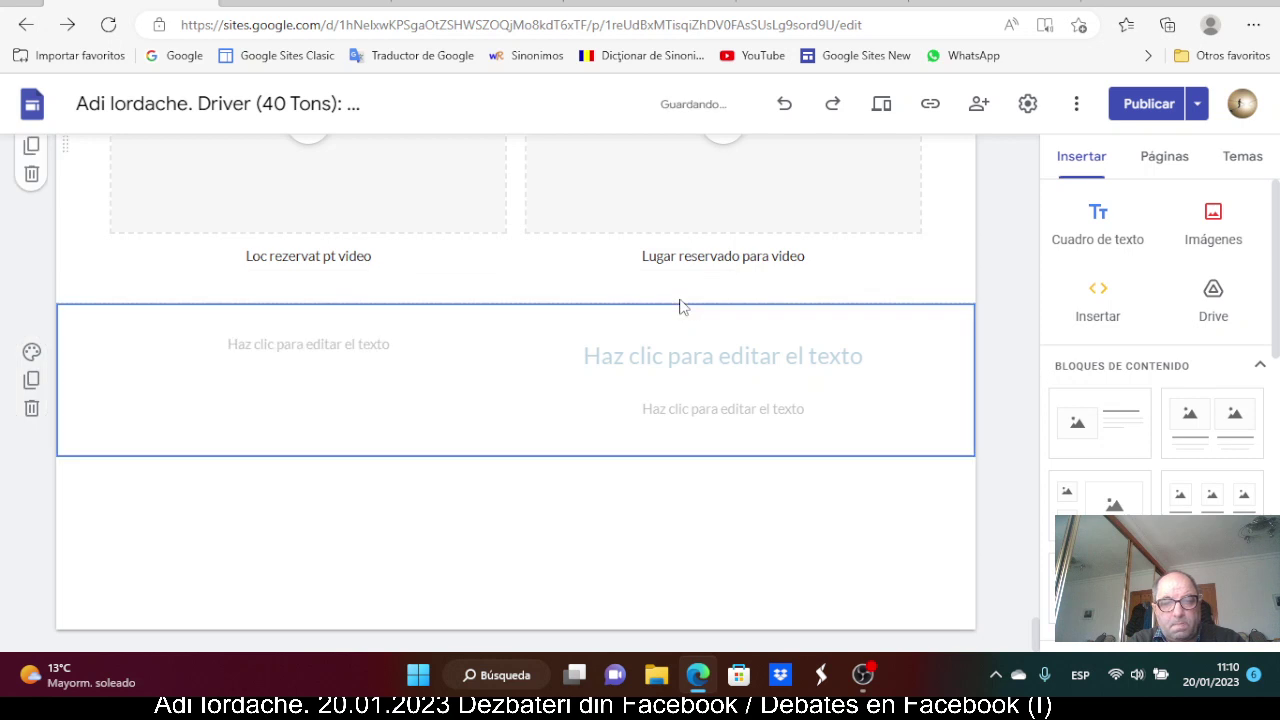
click(748, 348)
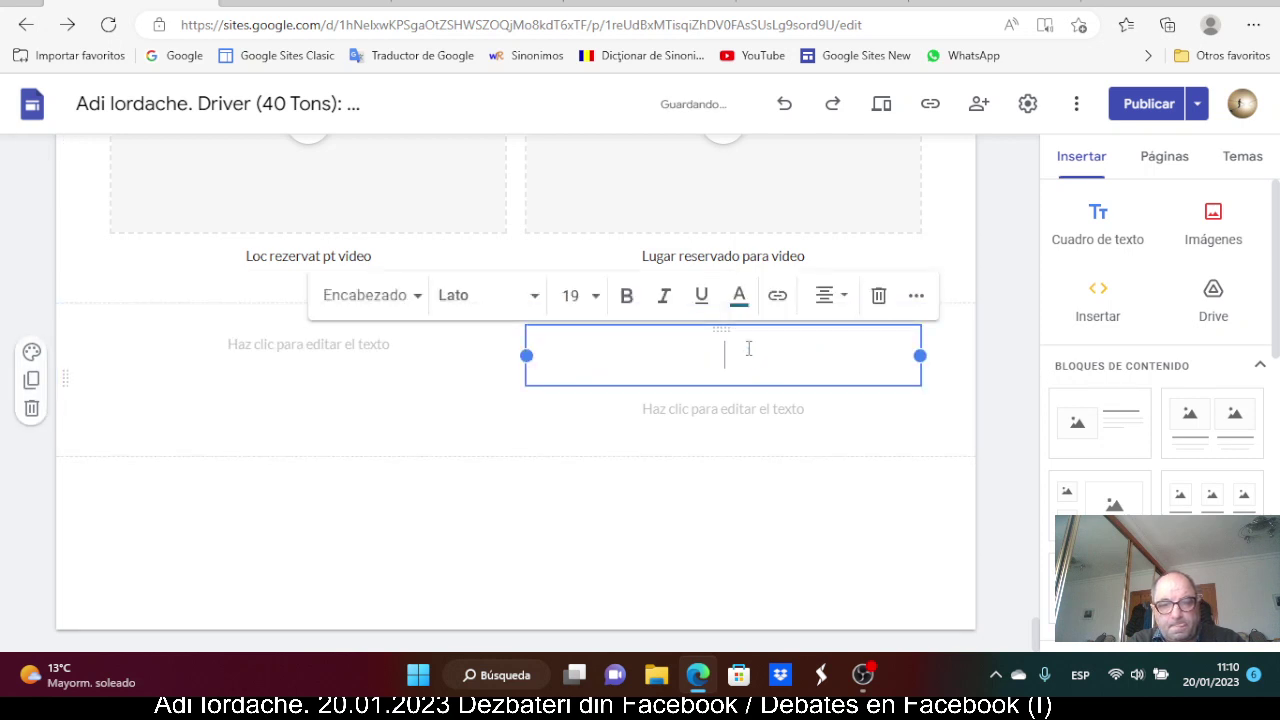
click(878, 298)
Copy the entire Facebook debate text from the text box between the page start line and the screenshot
click(723, 486)
key(ctrl+v)
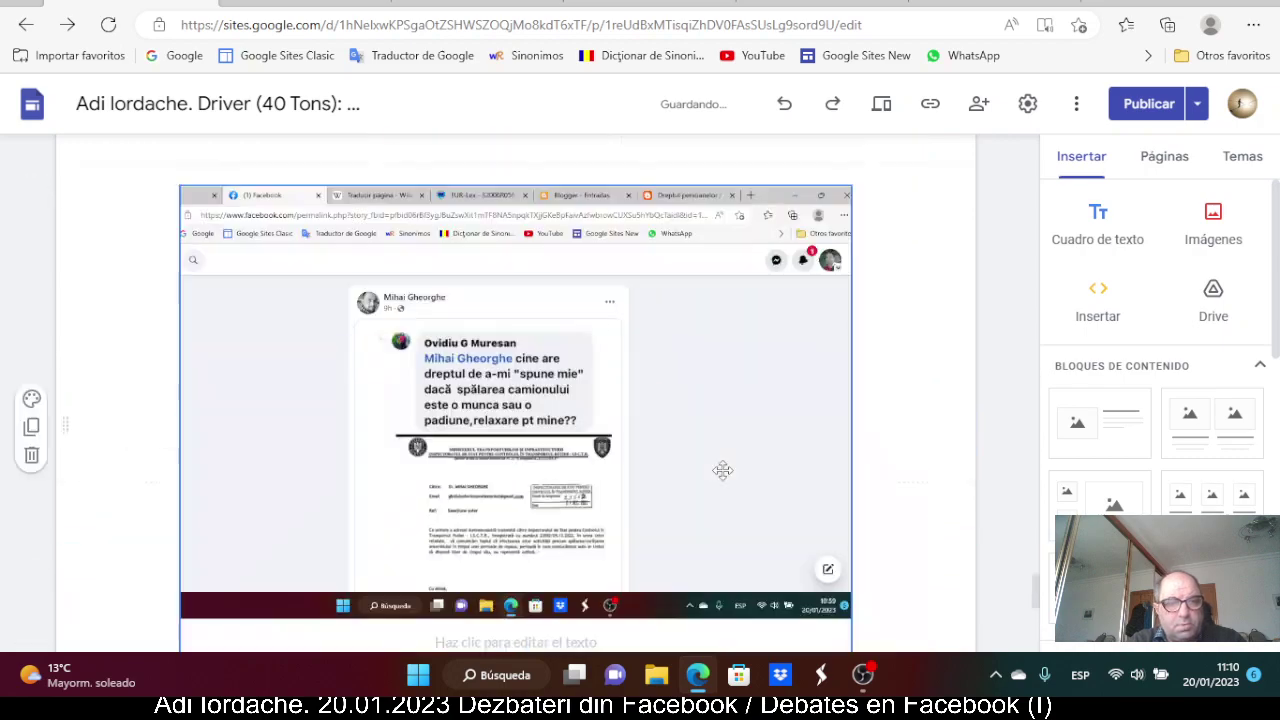
scroll(742, 457, up, 15)
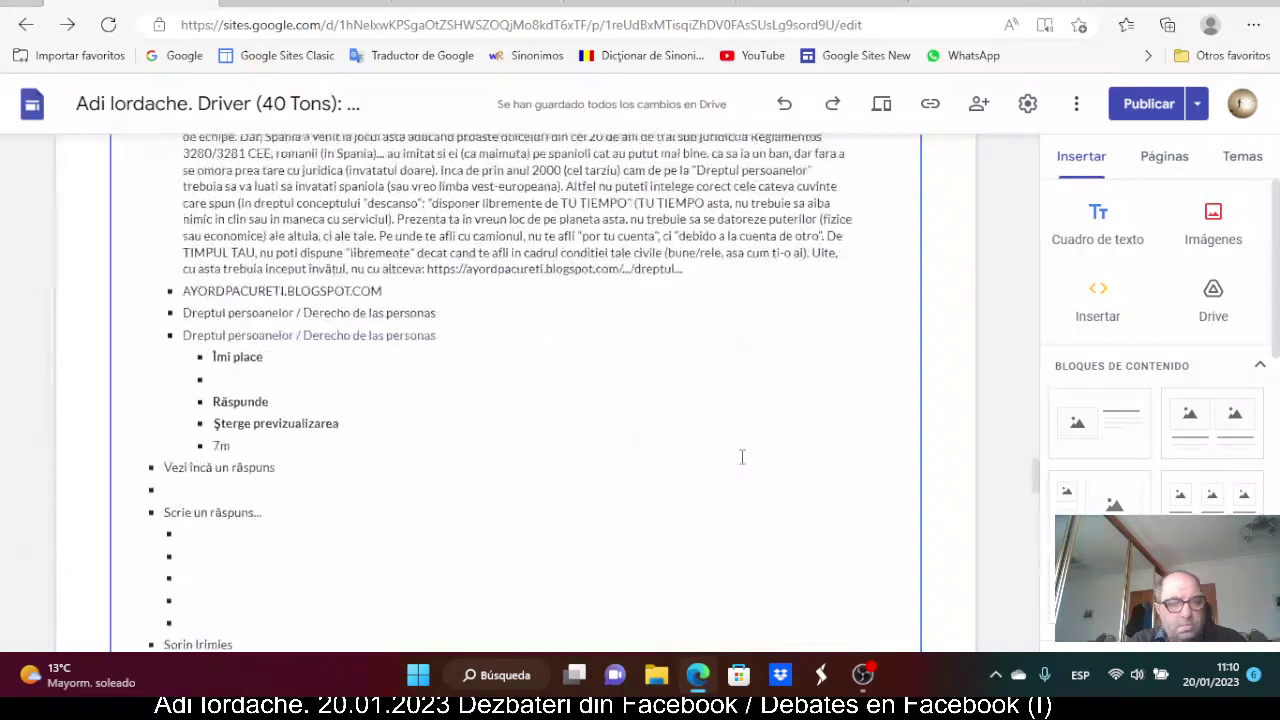
scroll(742, 457, up, 15)
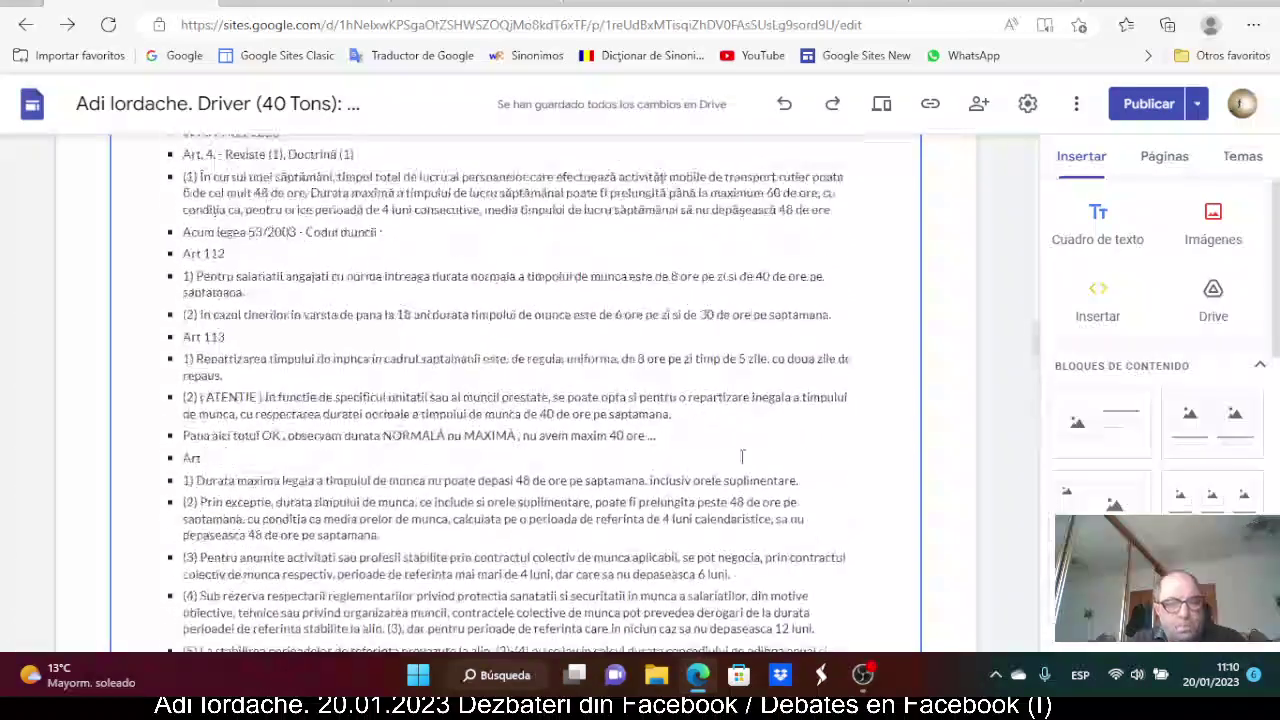
scroll(742, 457, up, 15)
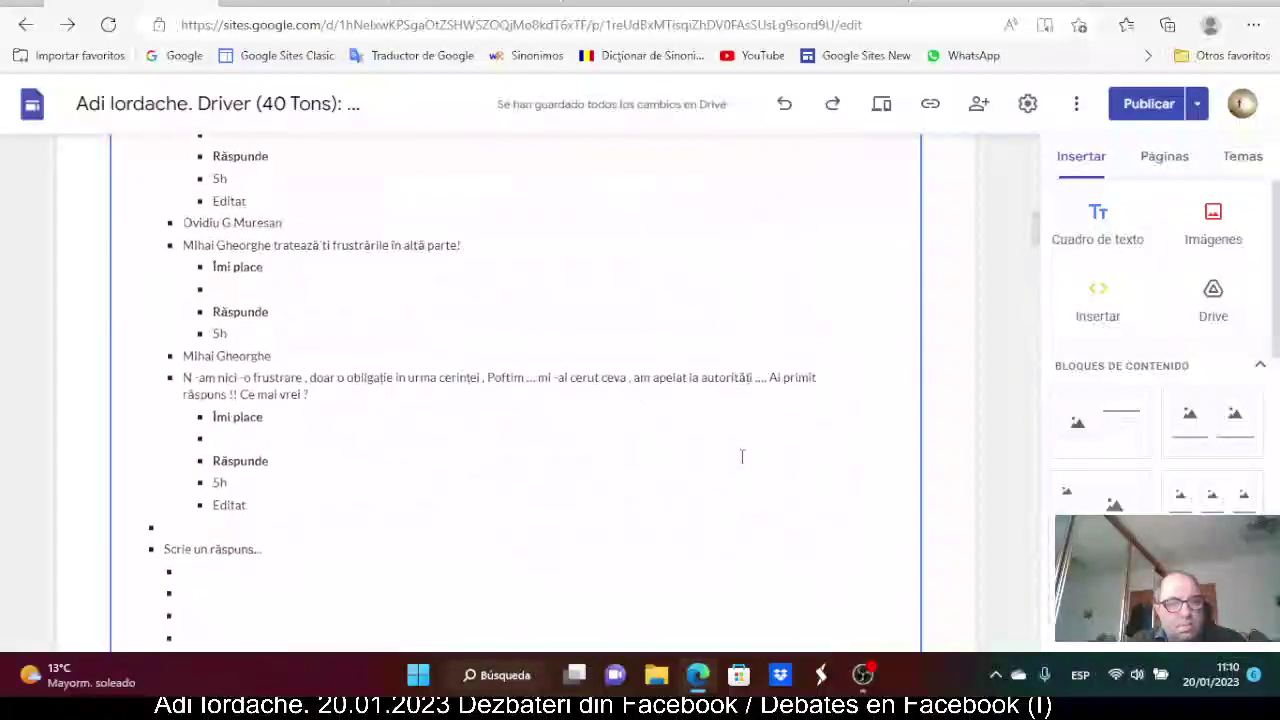
scroll(742, 457, up, 3)
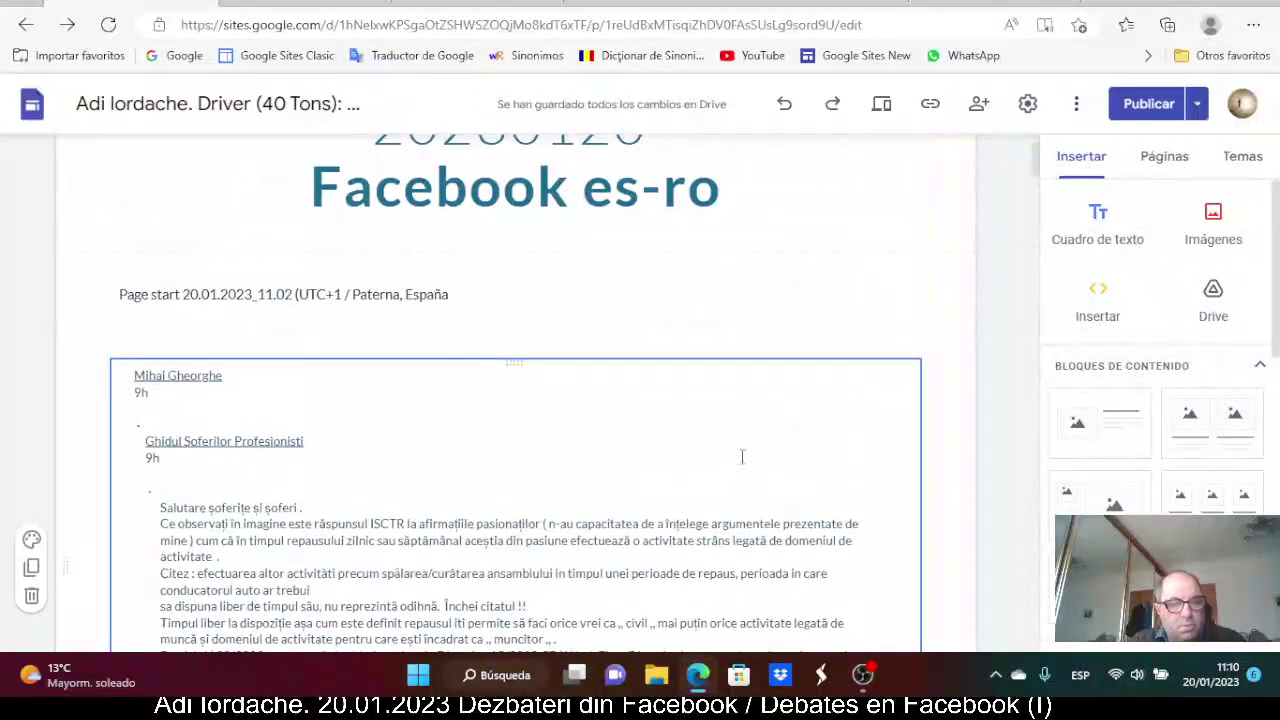
click(133, 376)
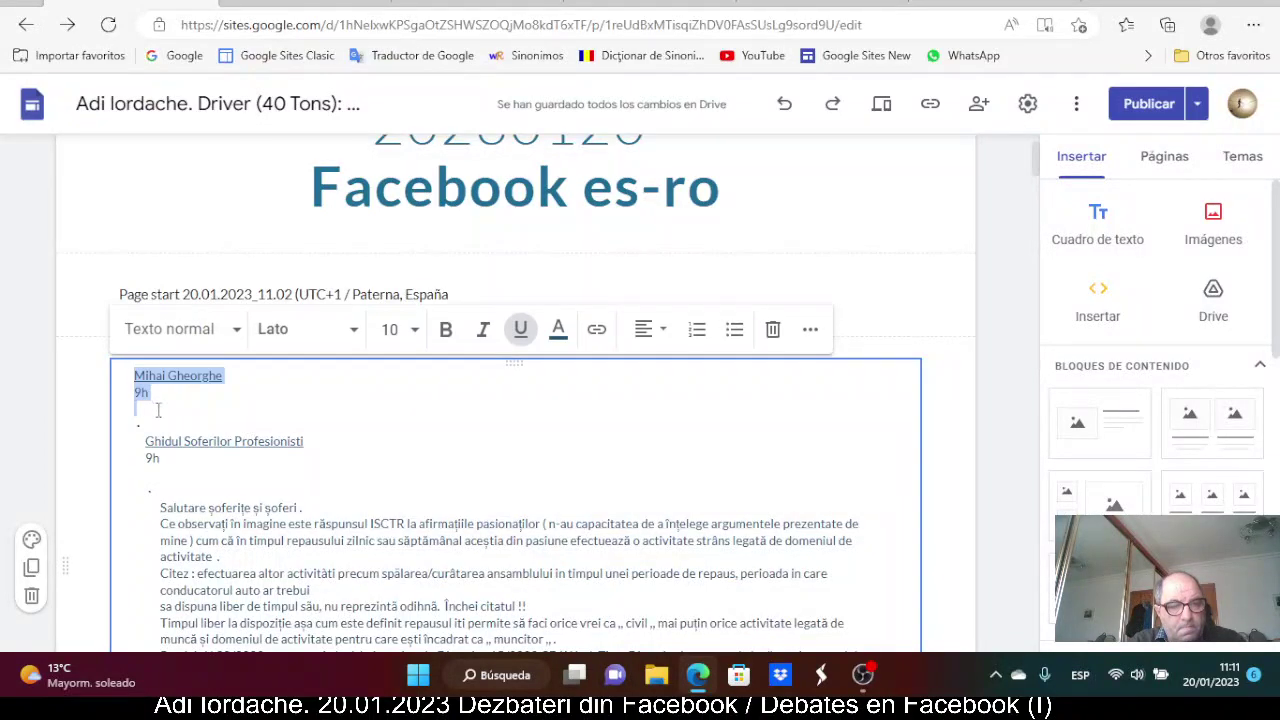
mouse_move(210, 493)
mouse_down()
mouse_move(216, 654)
mouse_move(222, 485)
mouse_up()
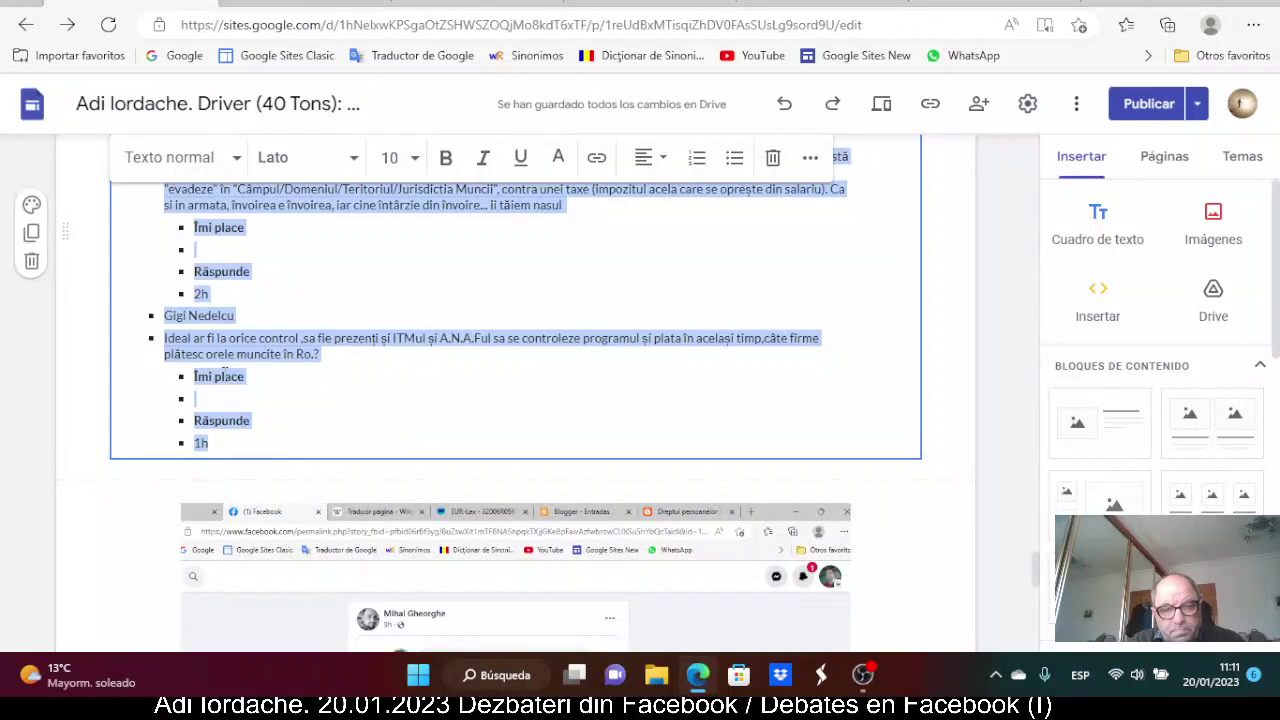
right_click(236, 340)
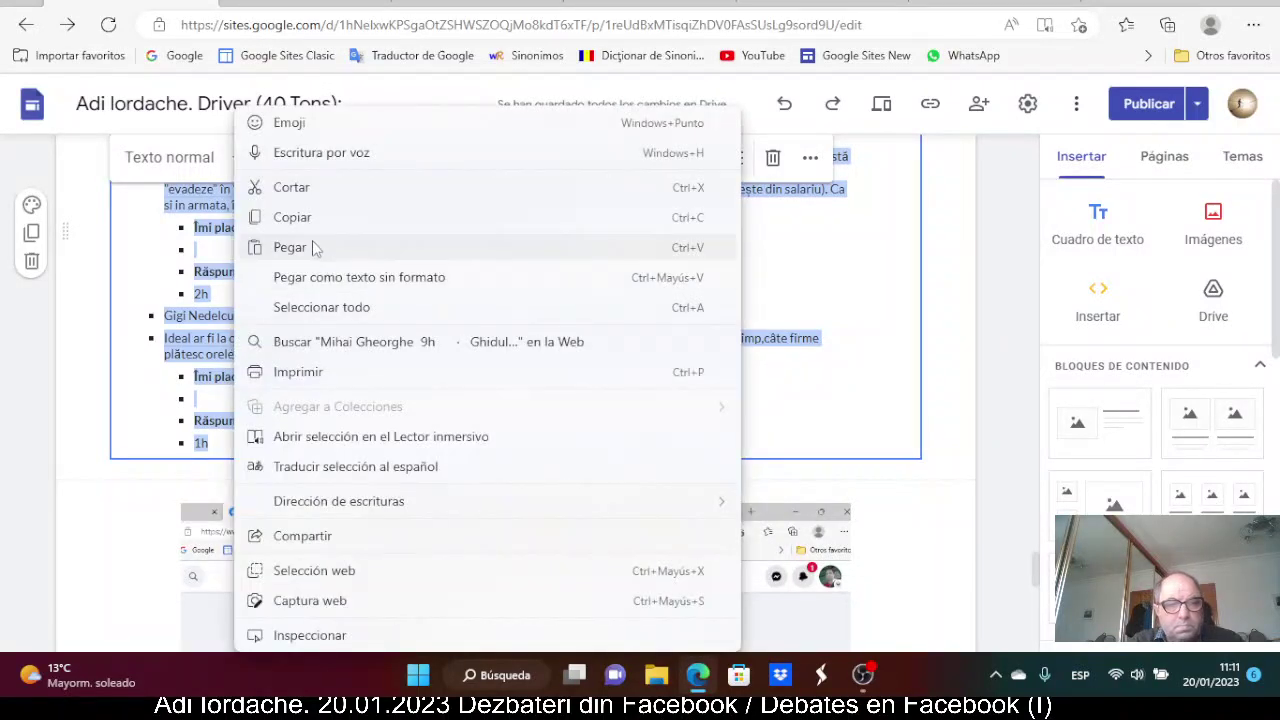
click(307, 226)
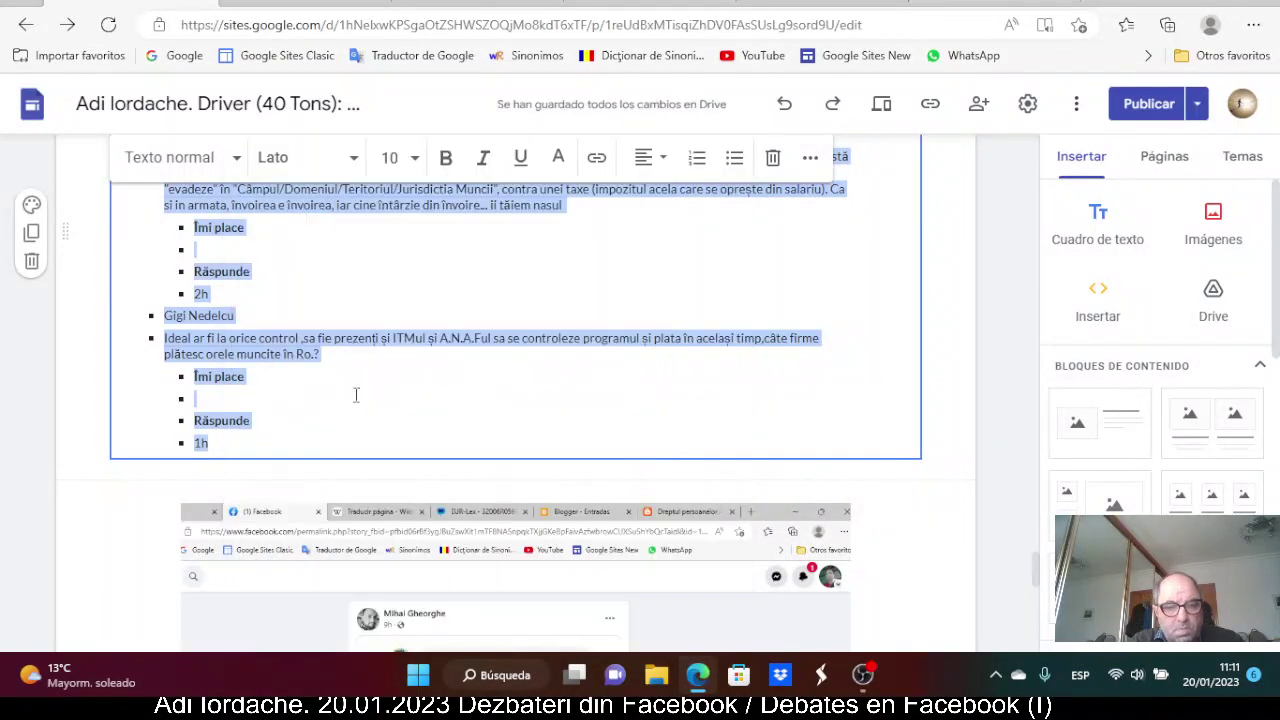
Paste the copied Facebook debate text into the left text placeholder of the two-column block below the captioned video placeholders
scroll(434, 428, down, 10)
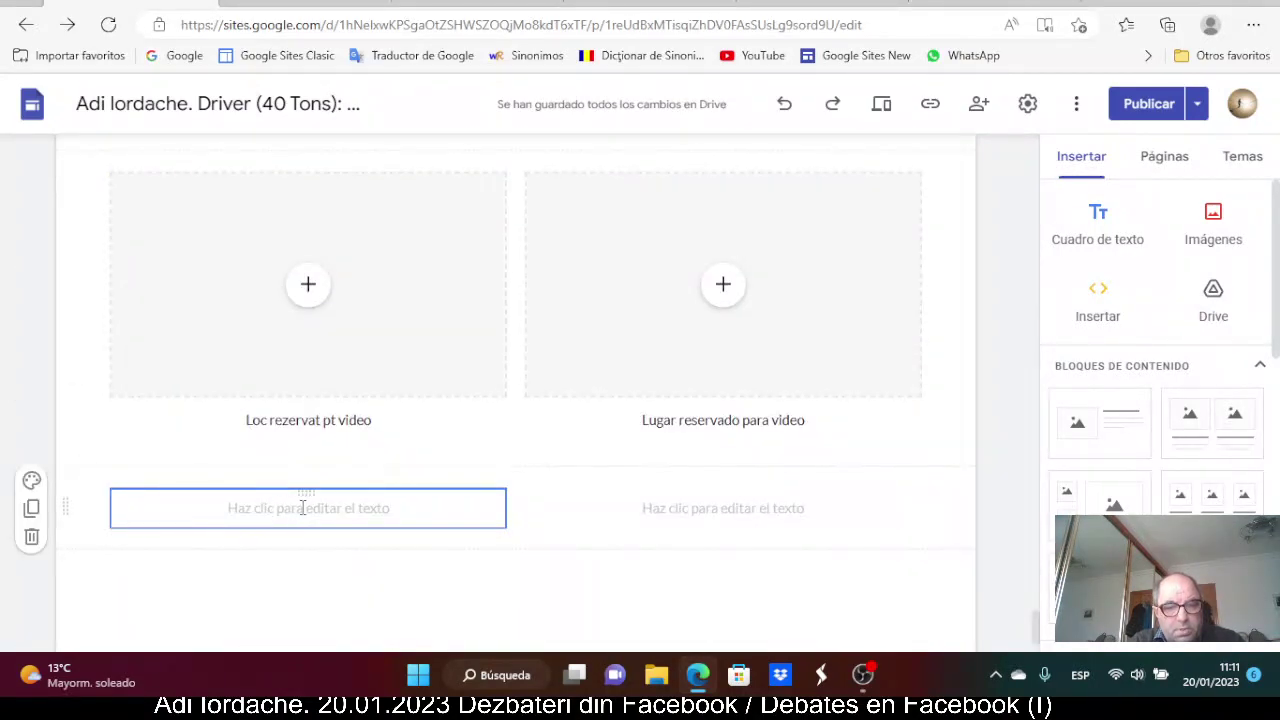
click(303, 508)
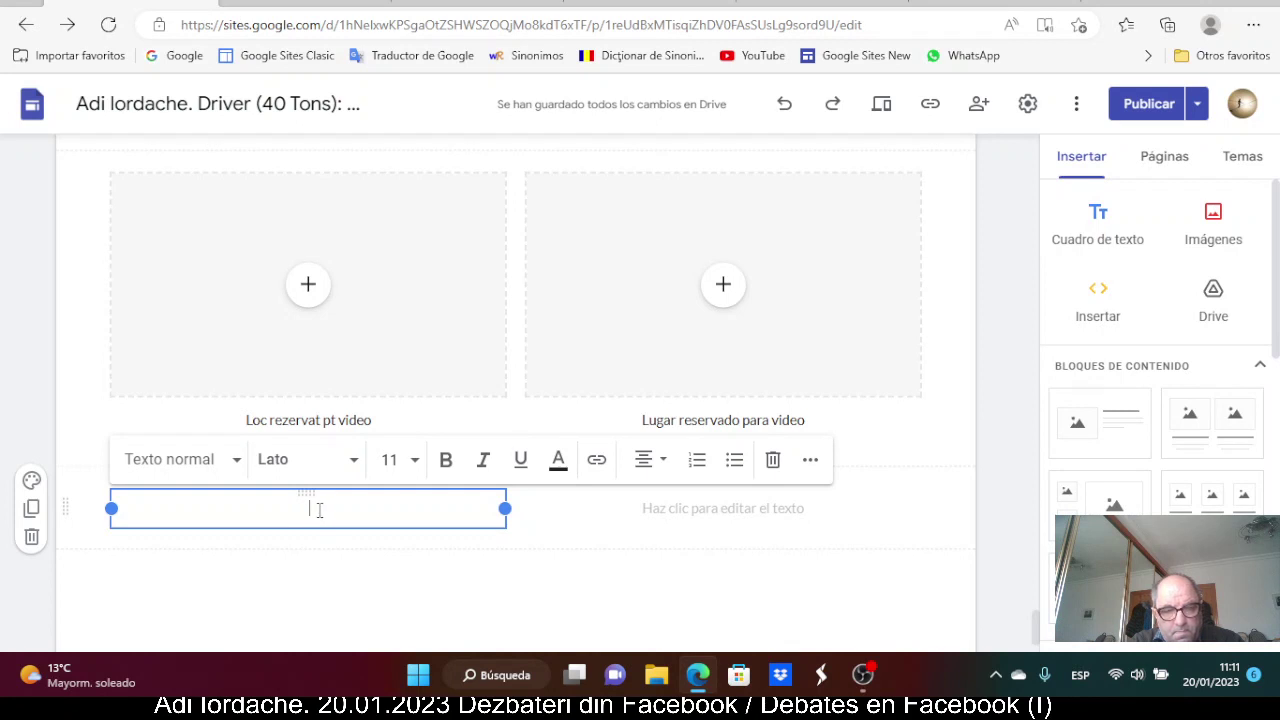
right_click(319, 510)
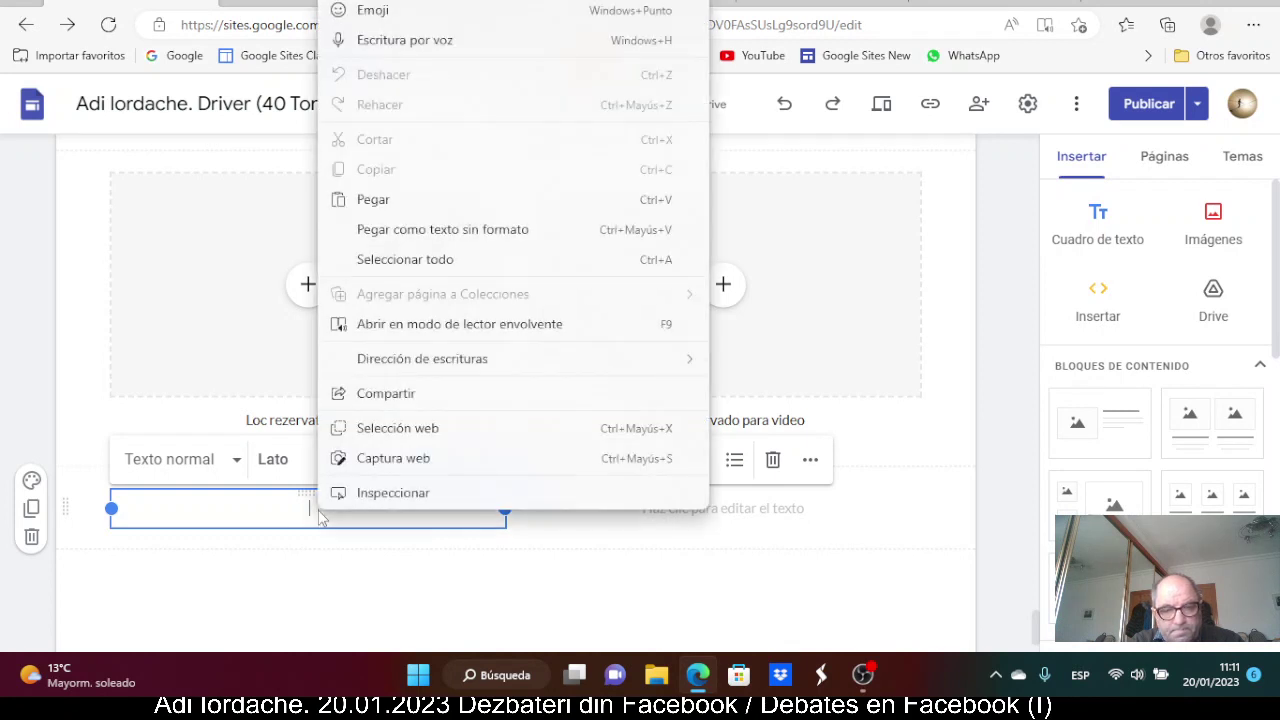
click(379, 200)
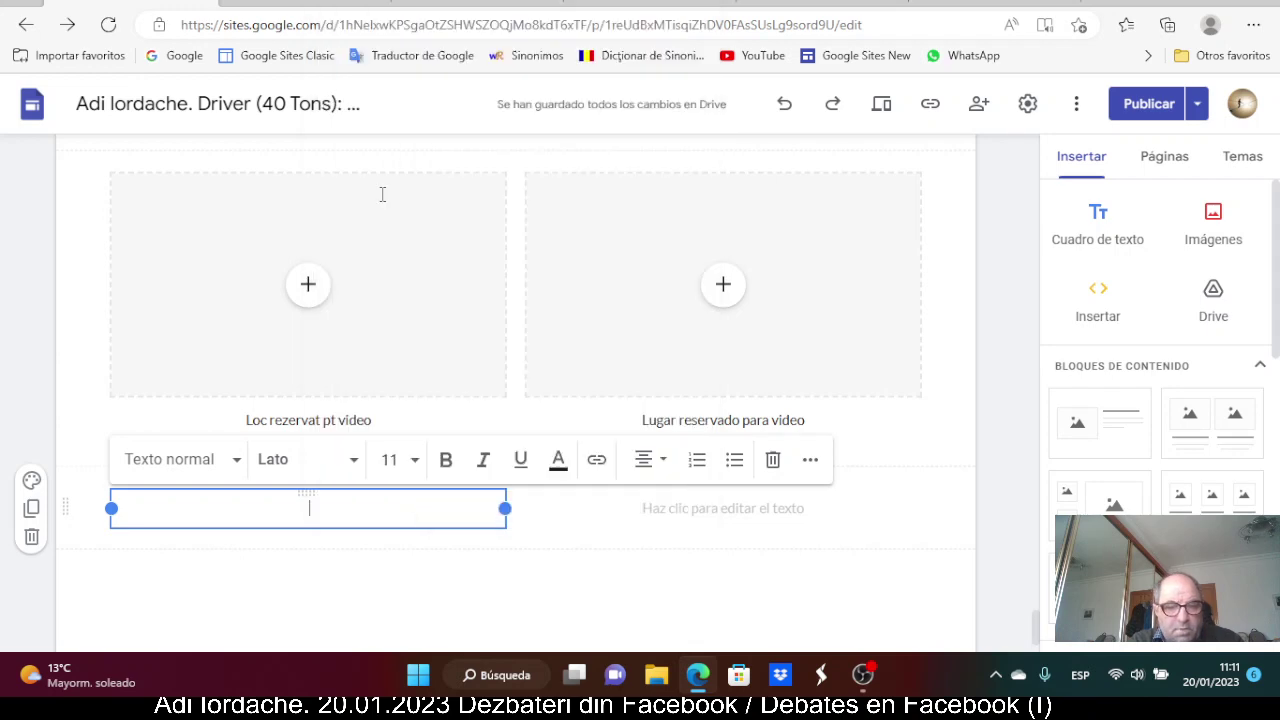
key(ctrl+v)
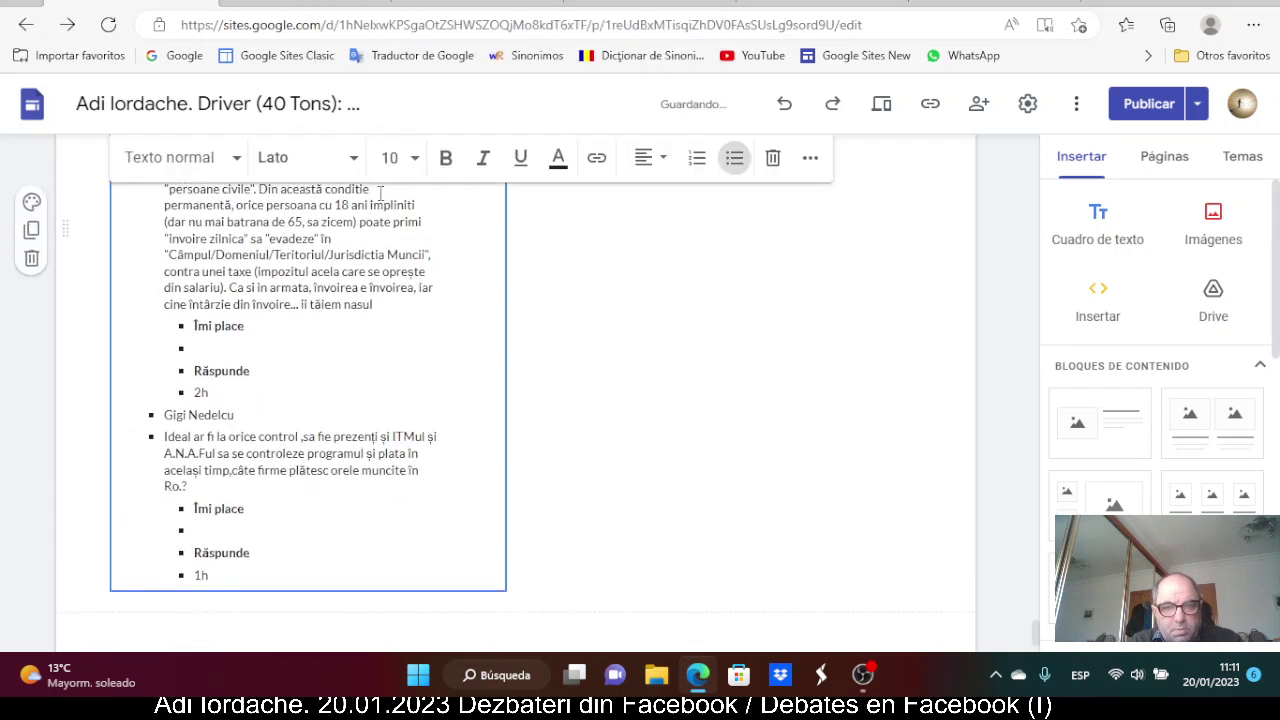
Select the original post at the start of the pasted debate text, from the author's name through "Distribuie"
scroll(586, 486, up, 10)
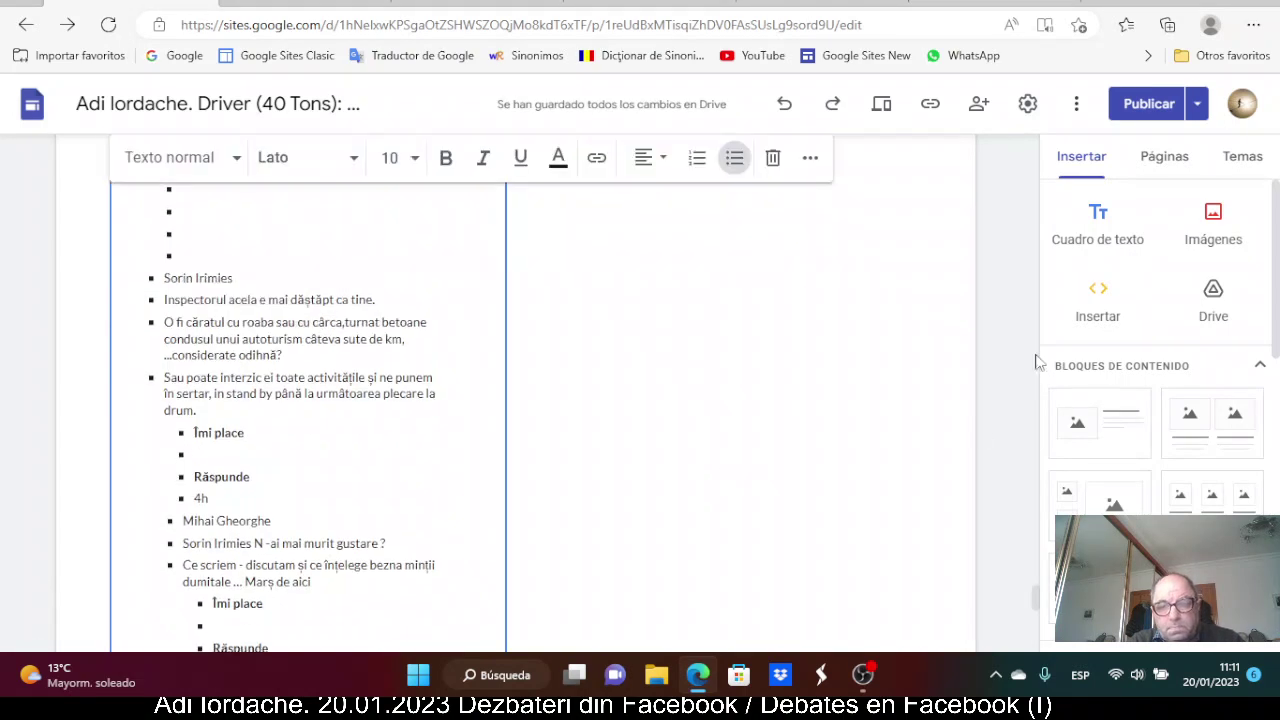
drag(1036, 600, 1036, 535)
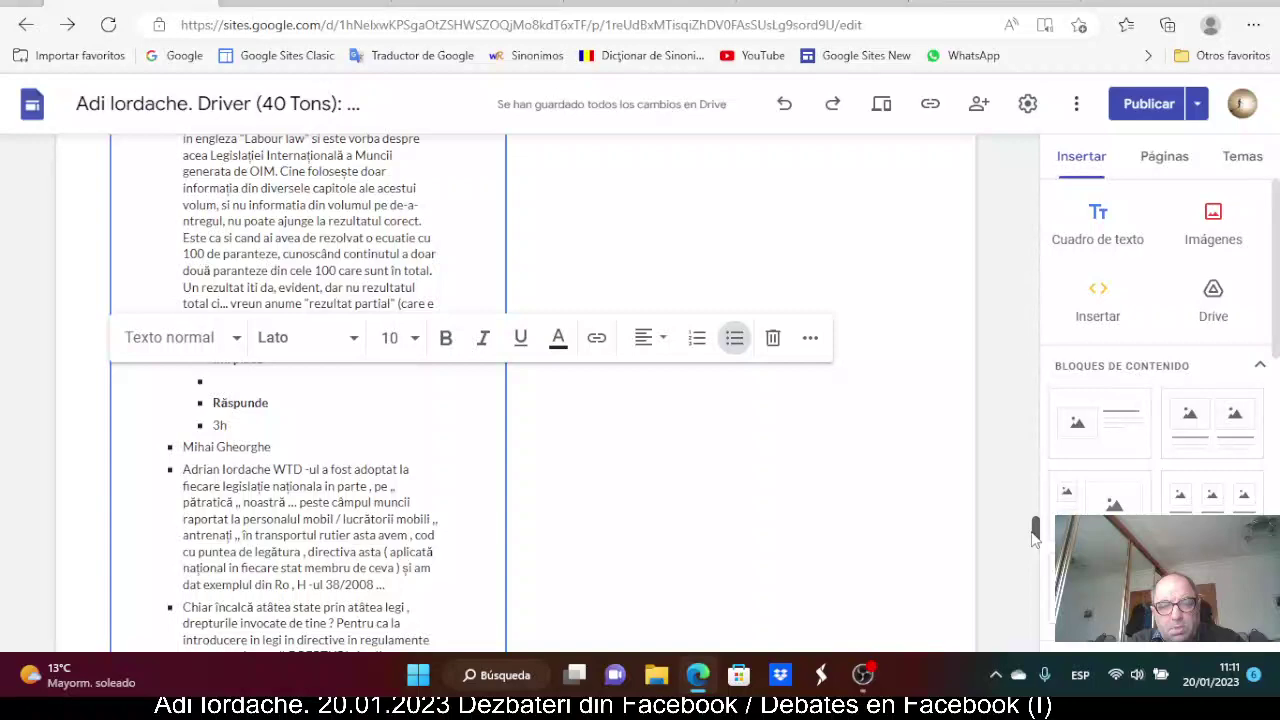
drag(1035, 535, 1008, 390)
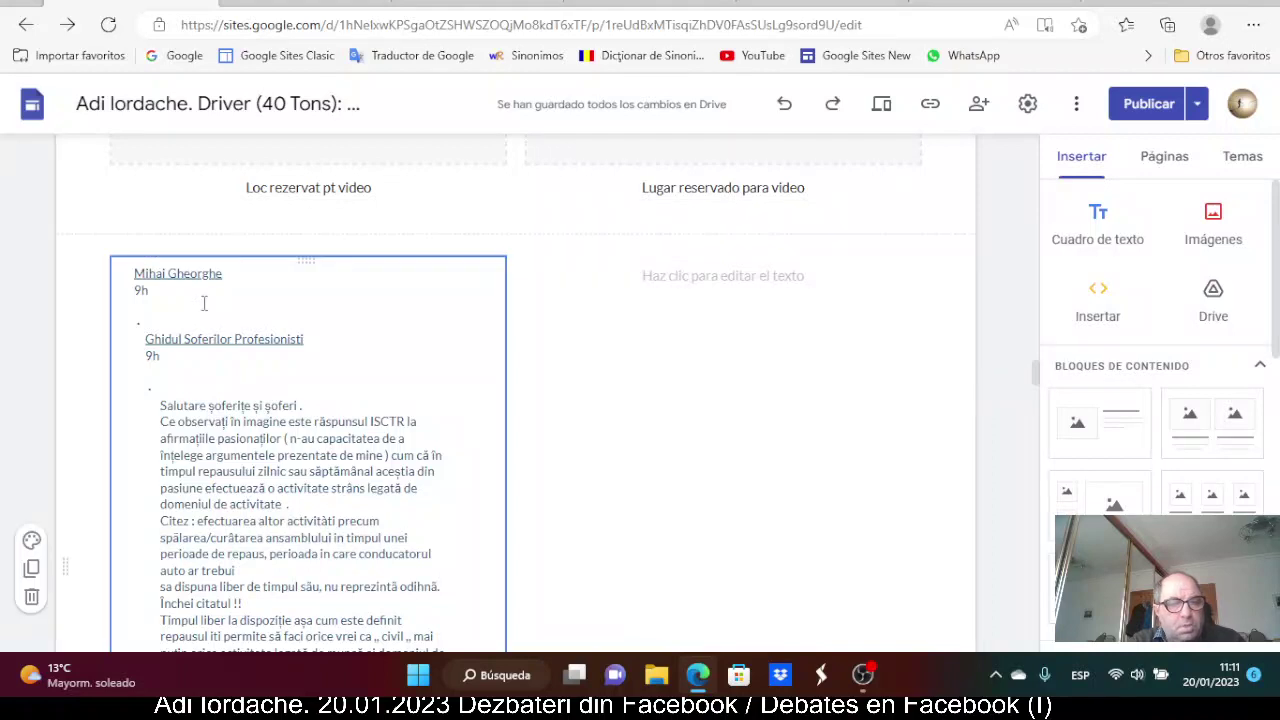
drag(133, 272, 247, 478)
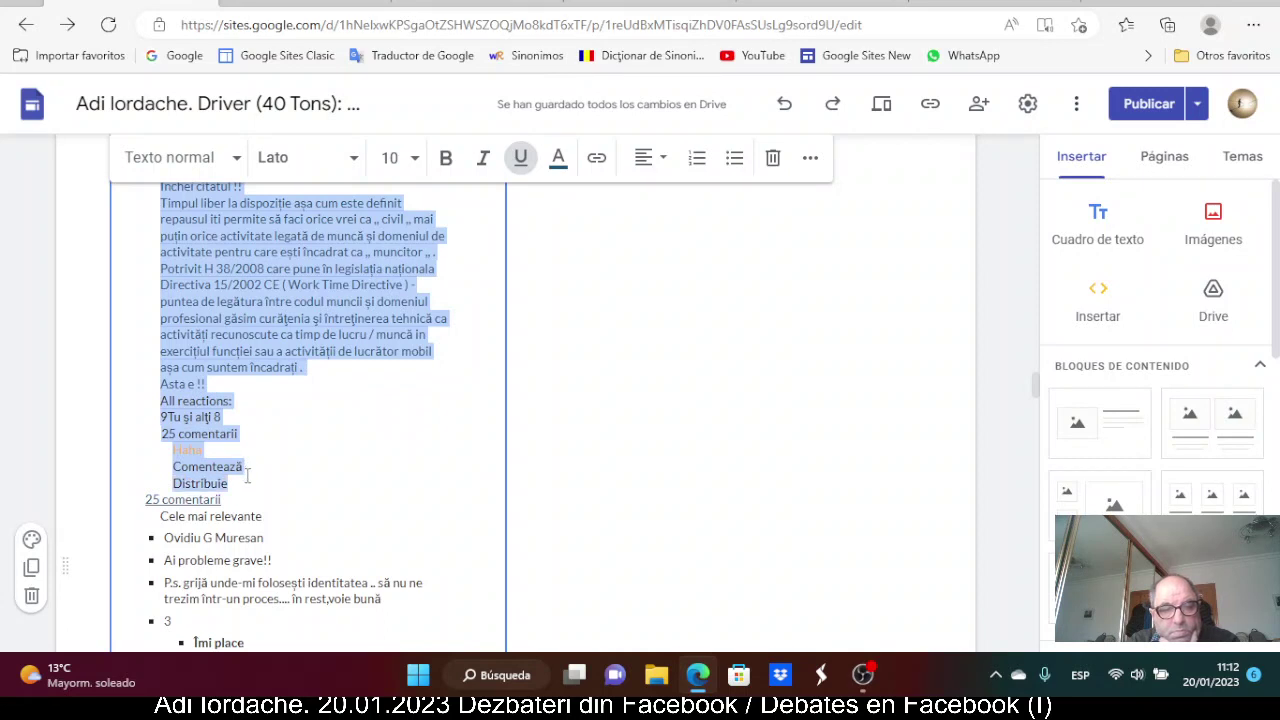